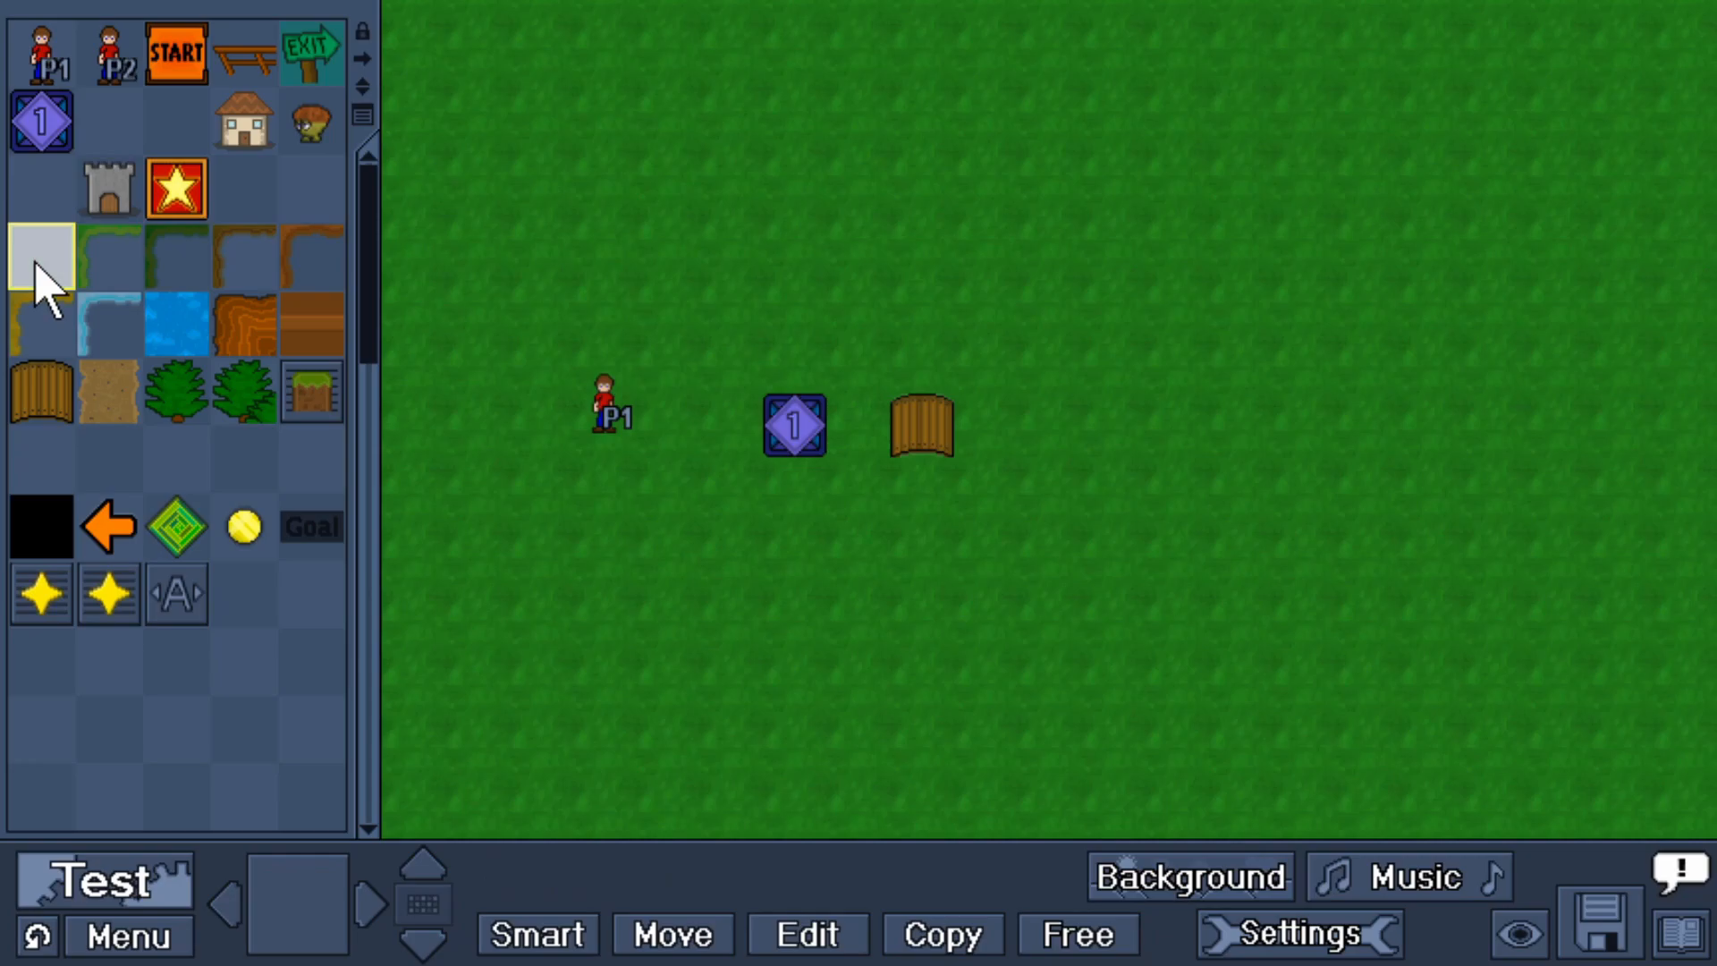
Find the Ground item through the item category list and make it the selected item.
left_click(699, 897)
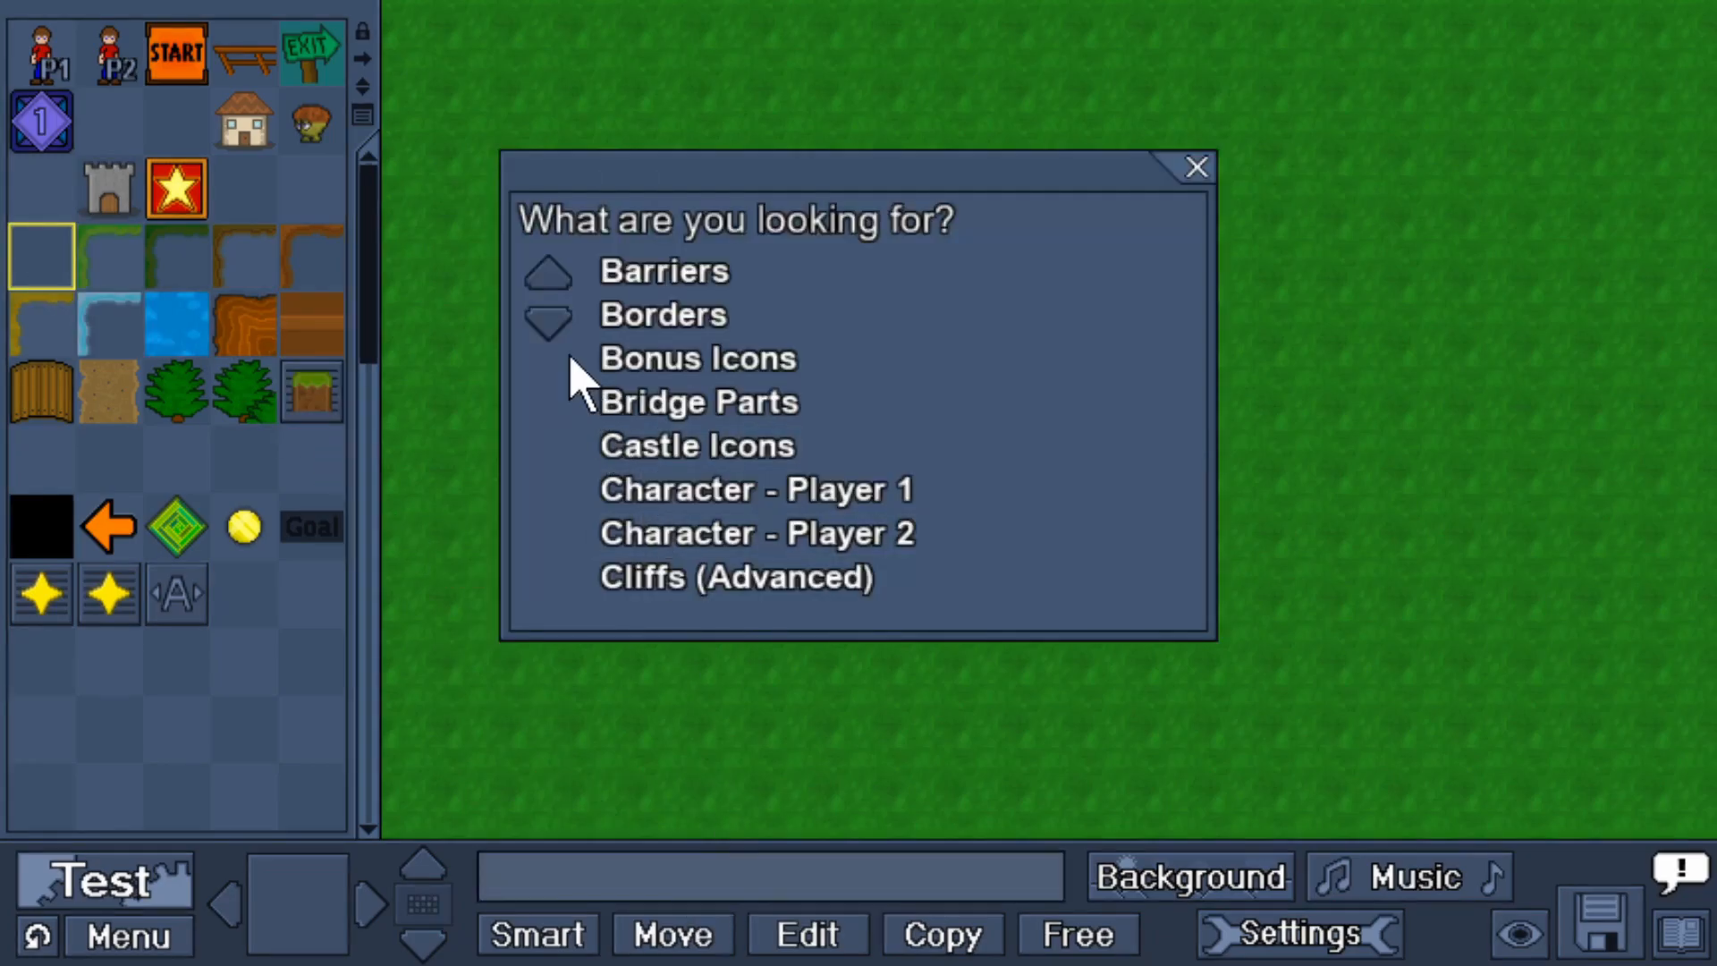
left_click(553, 329)
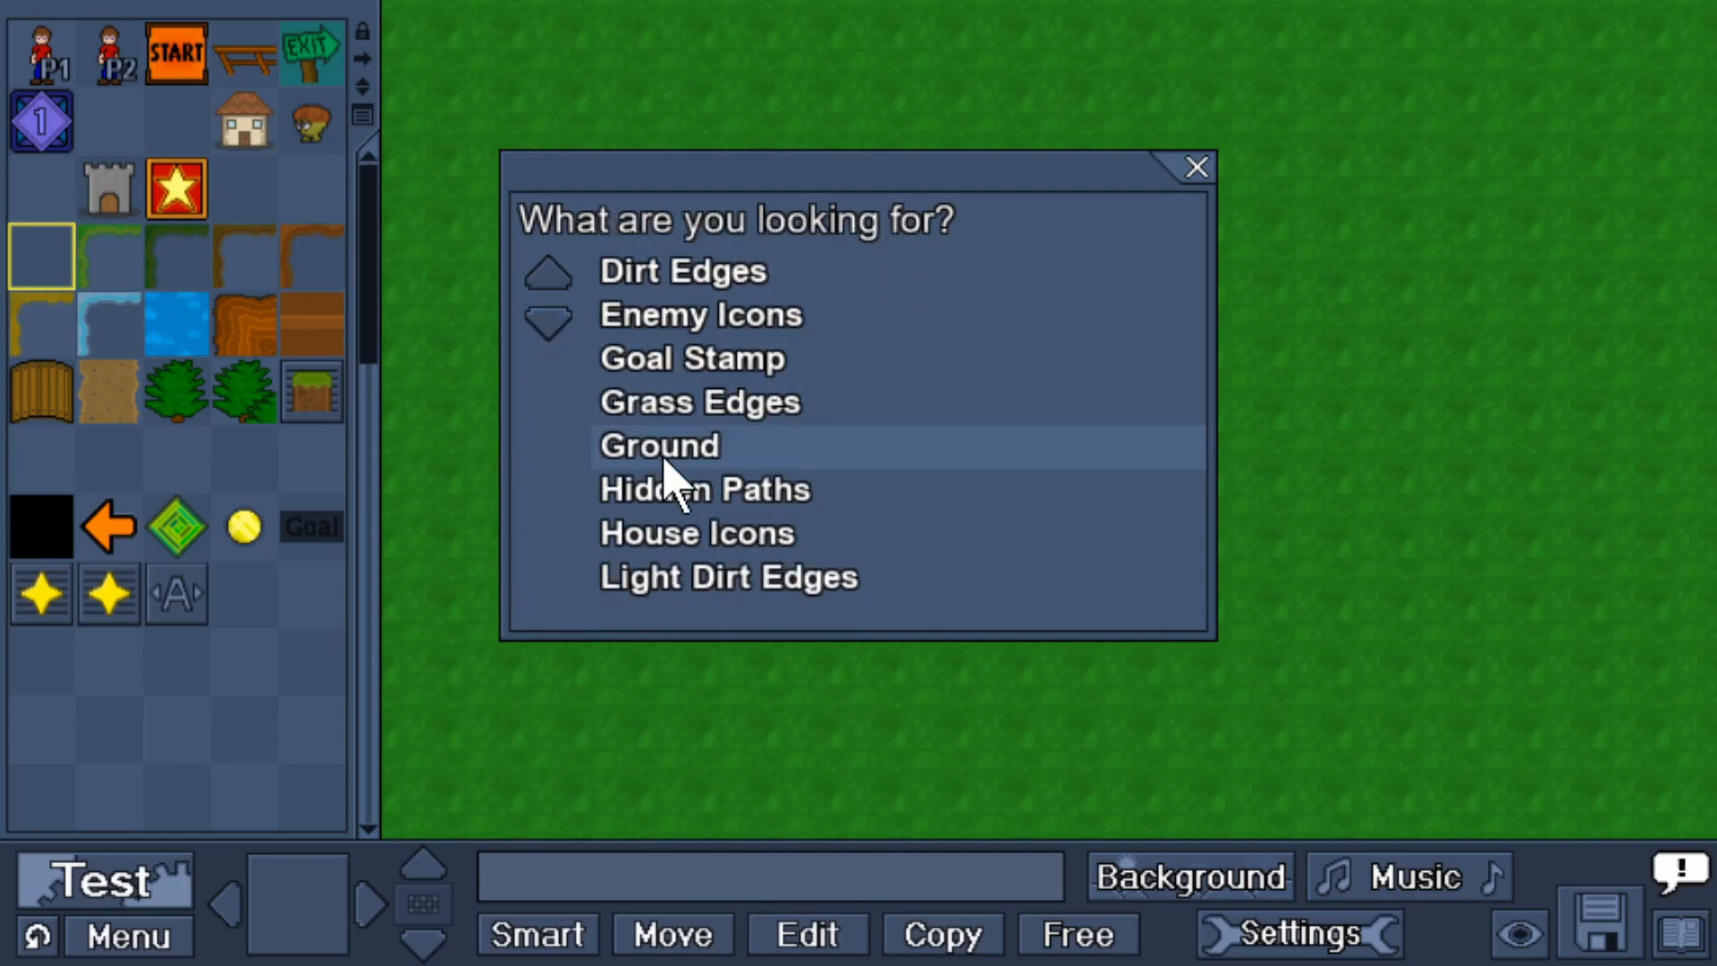
left_click(663, 452)
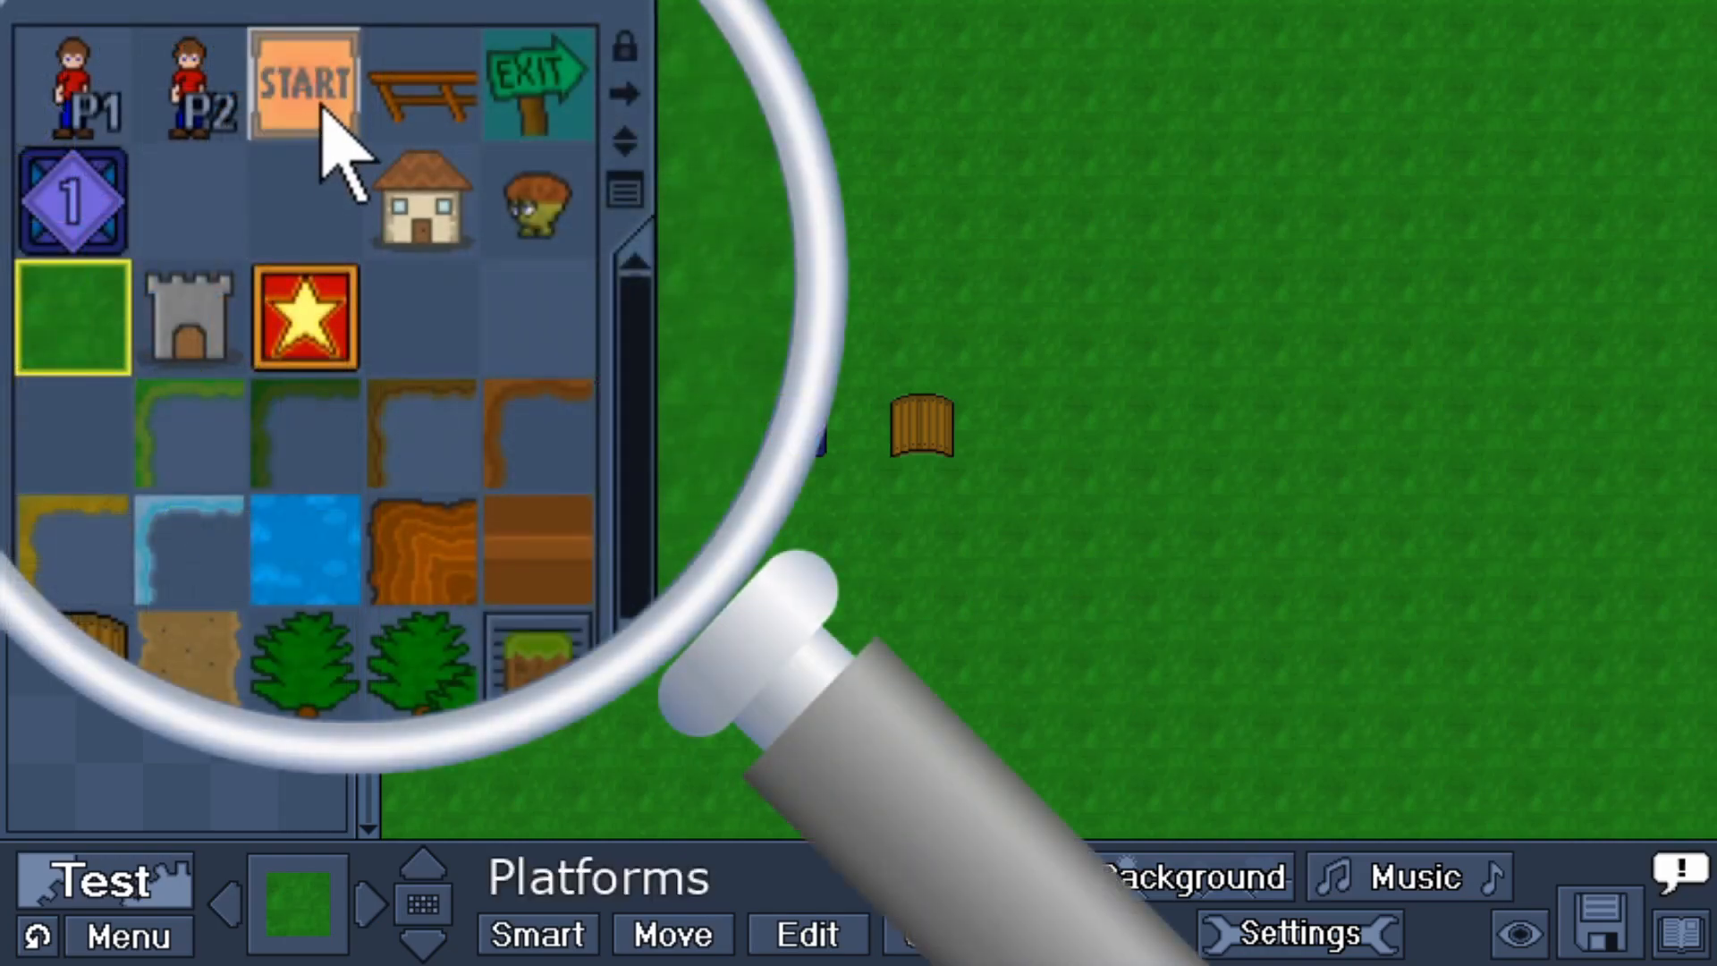
Assign hotkeys 1, 2 and 3 to the Platforms start item, the Barriers fence and the Hidden Paths exit item.
key("1")
key("2")
key("3")
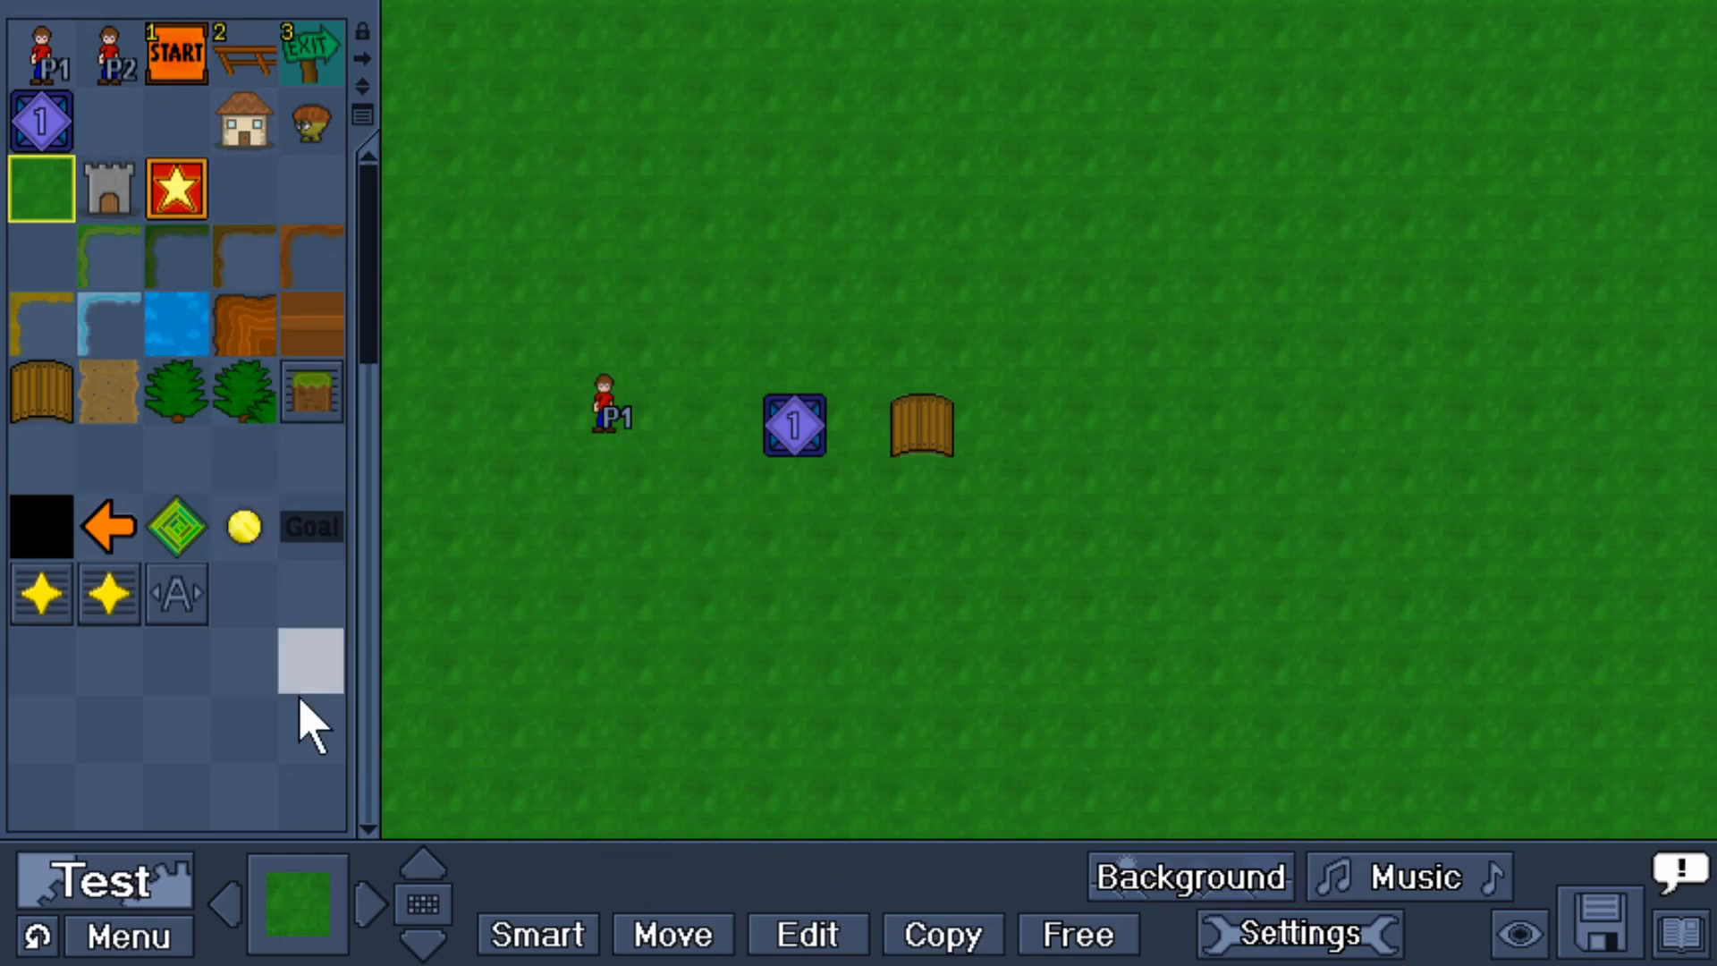
Close the item box and try the assigned hotkeys by recalling Platforms, Barriers and Hidden Paths in turn.
left_click(320, 903)
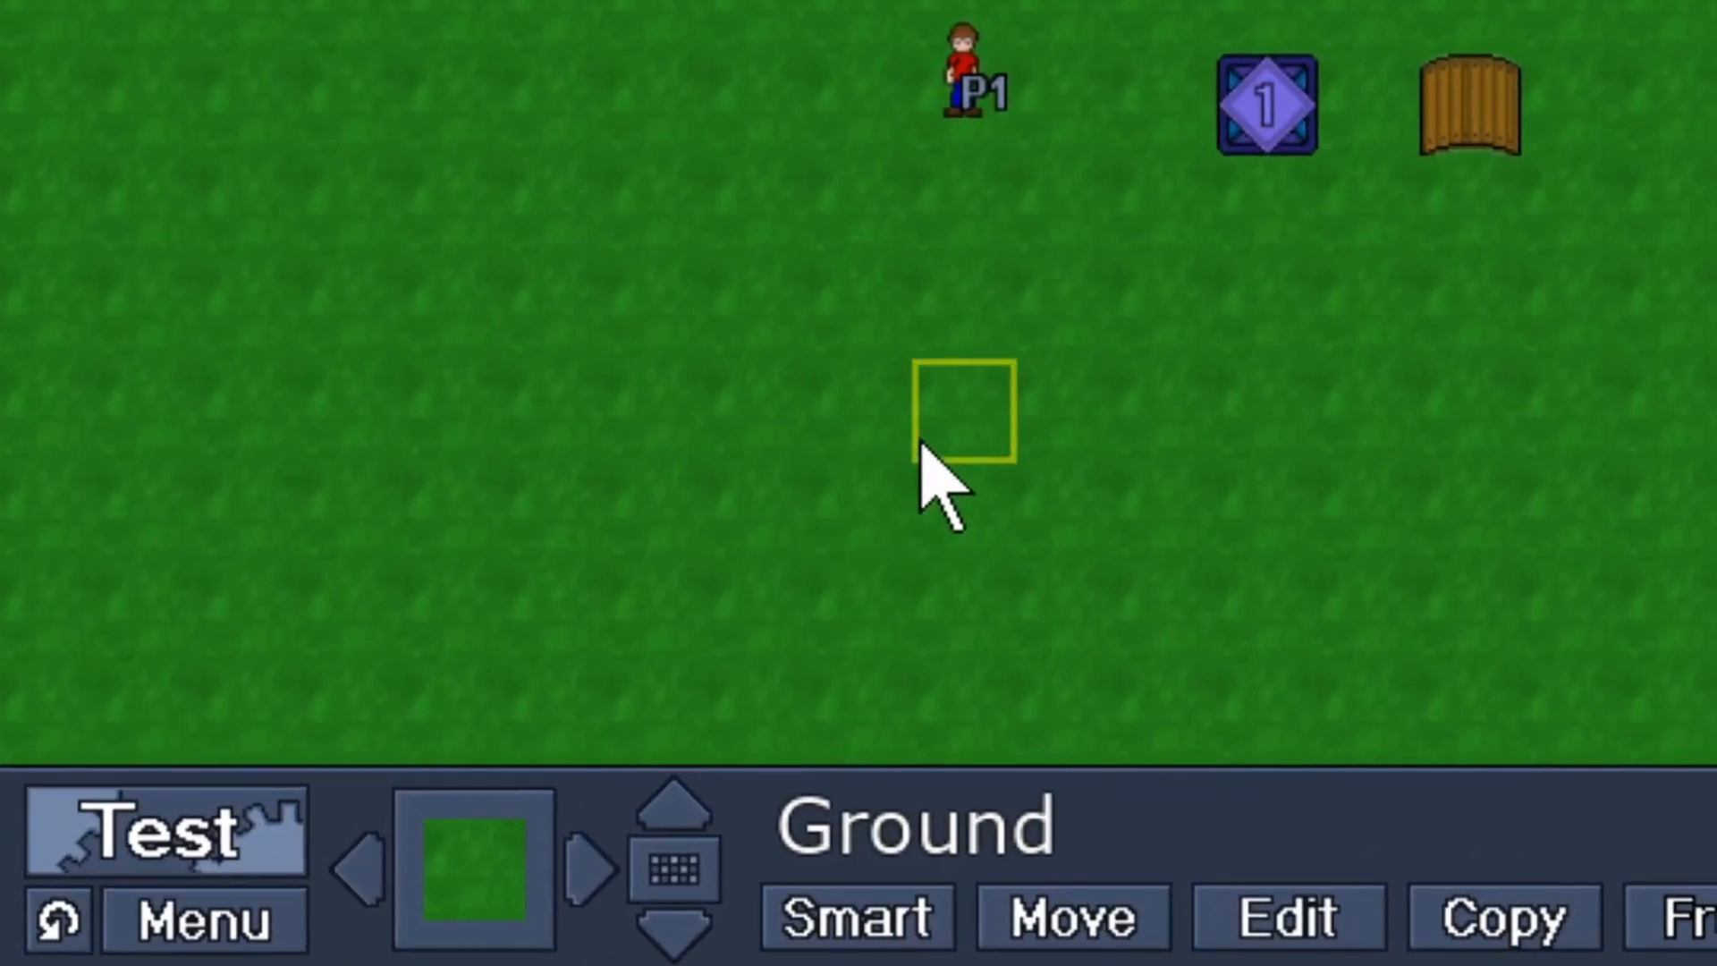
key("1")
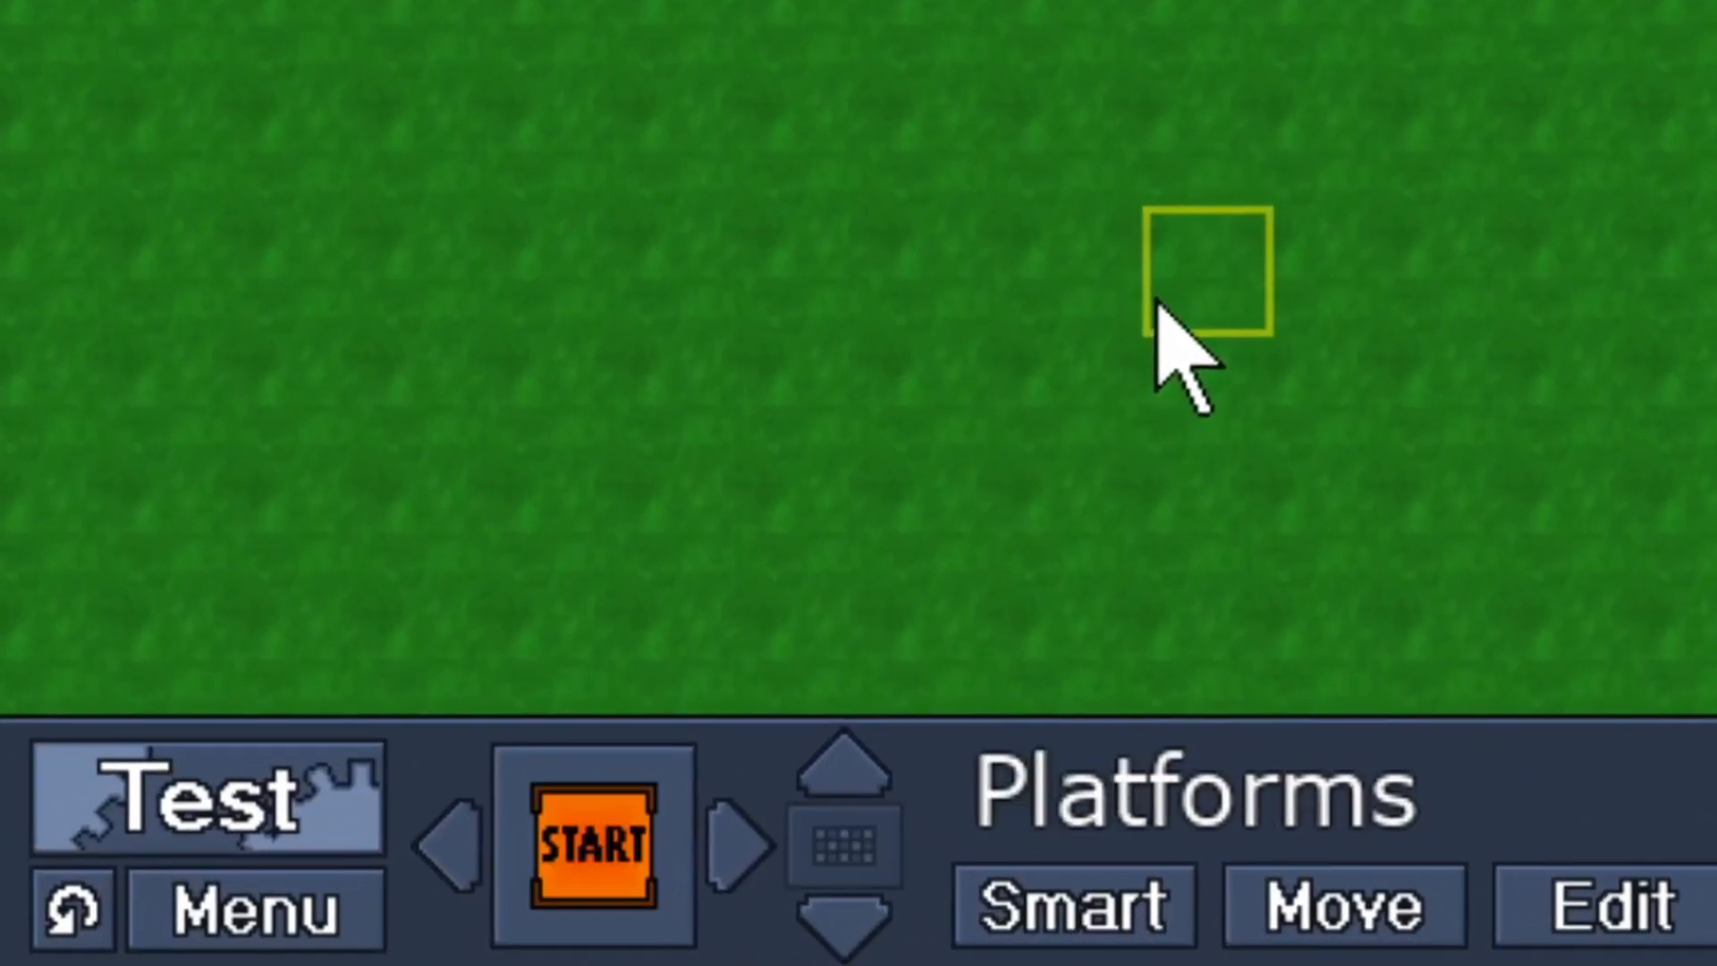
key("2")
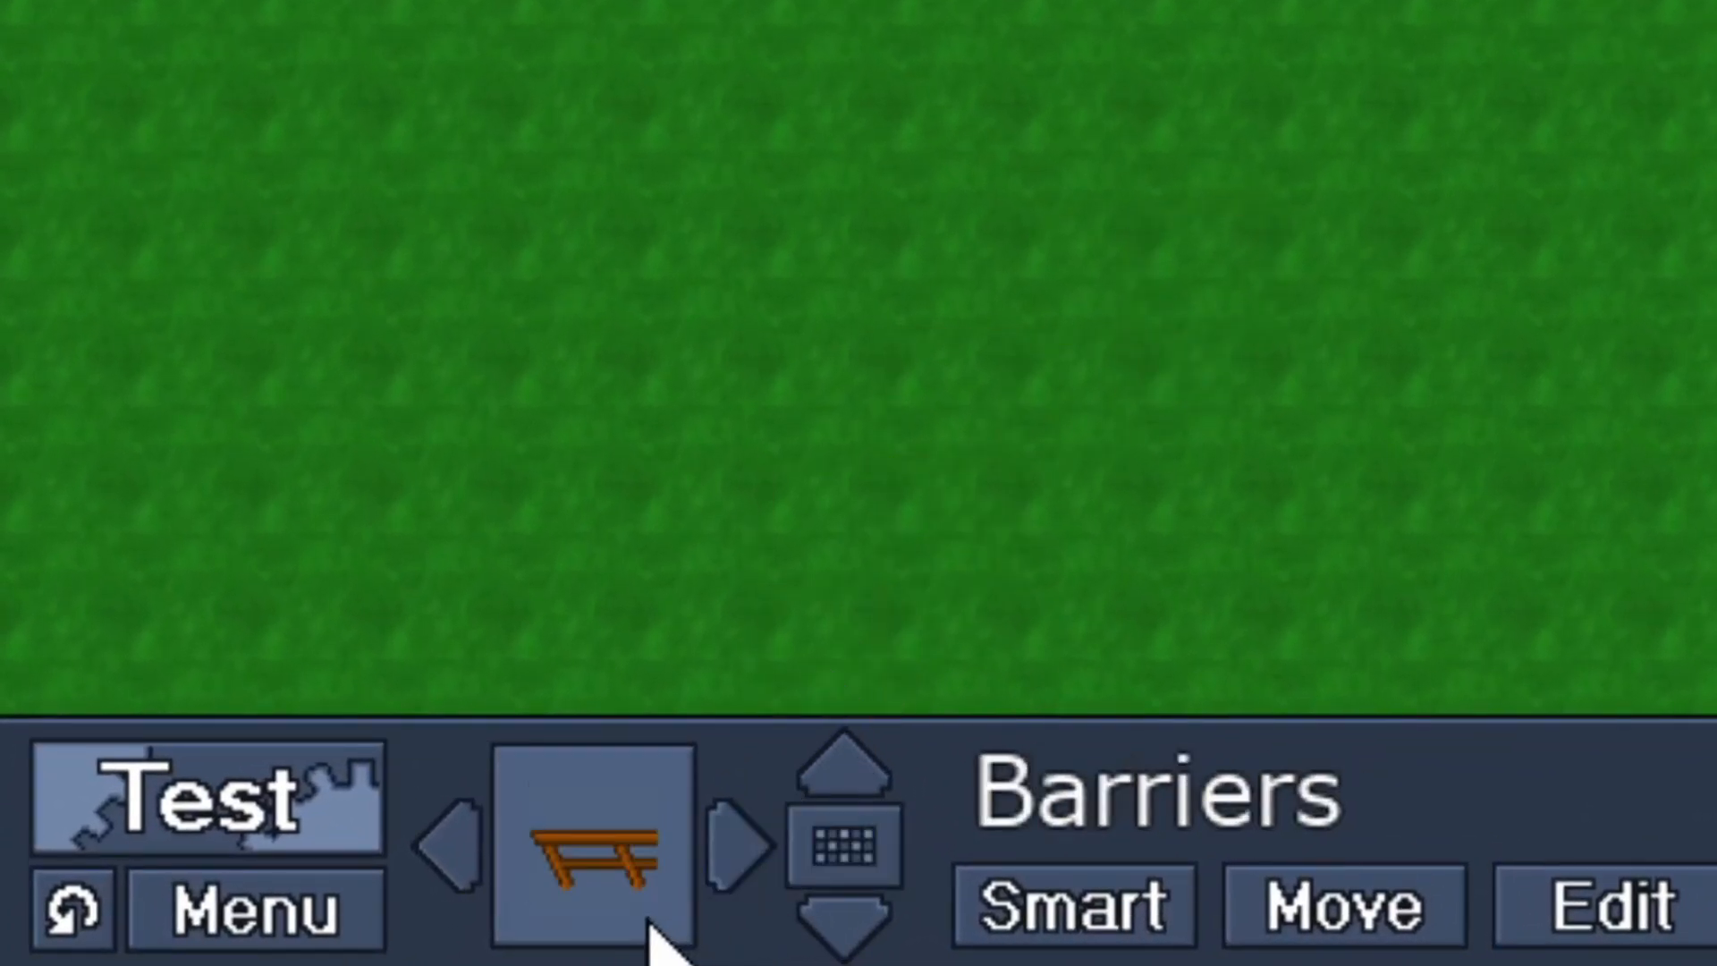
key("3")
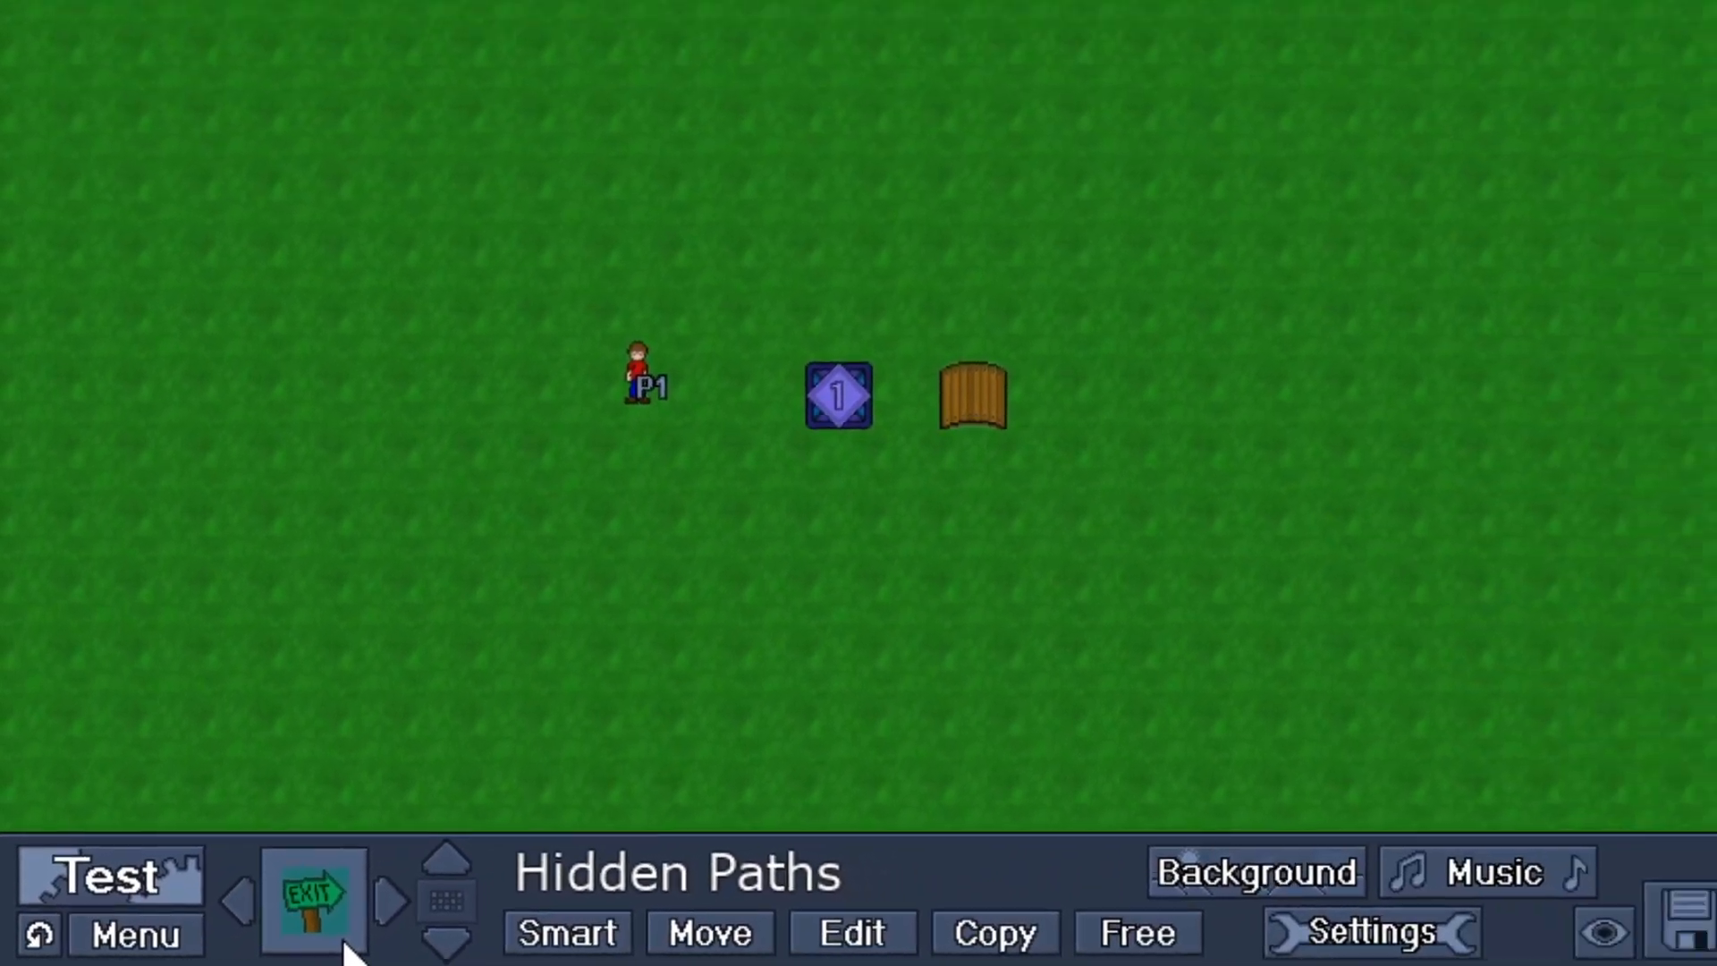
Reopen the item box and switch the Barriers item to the vertical fence piece.
left_click(334, 939)
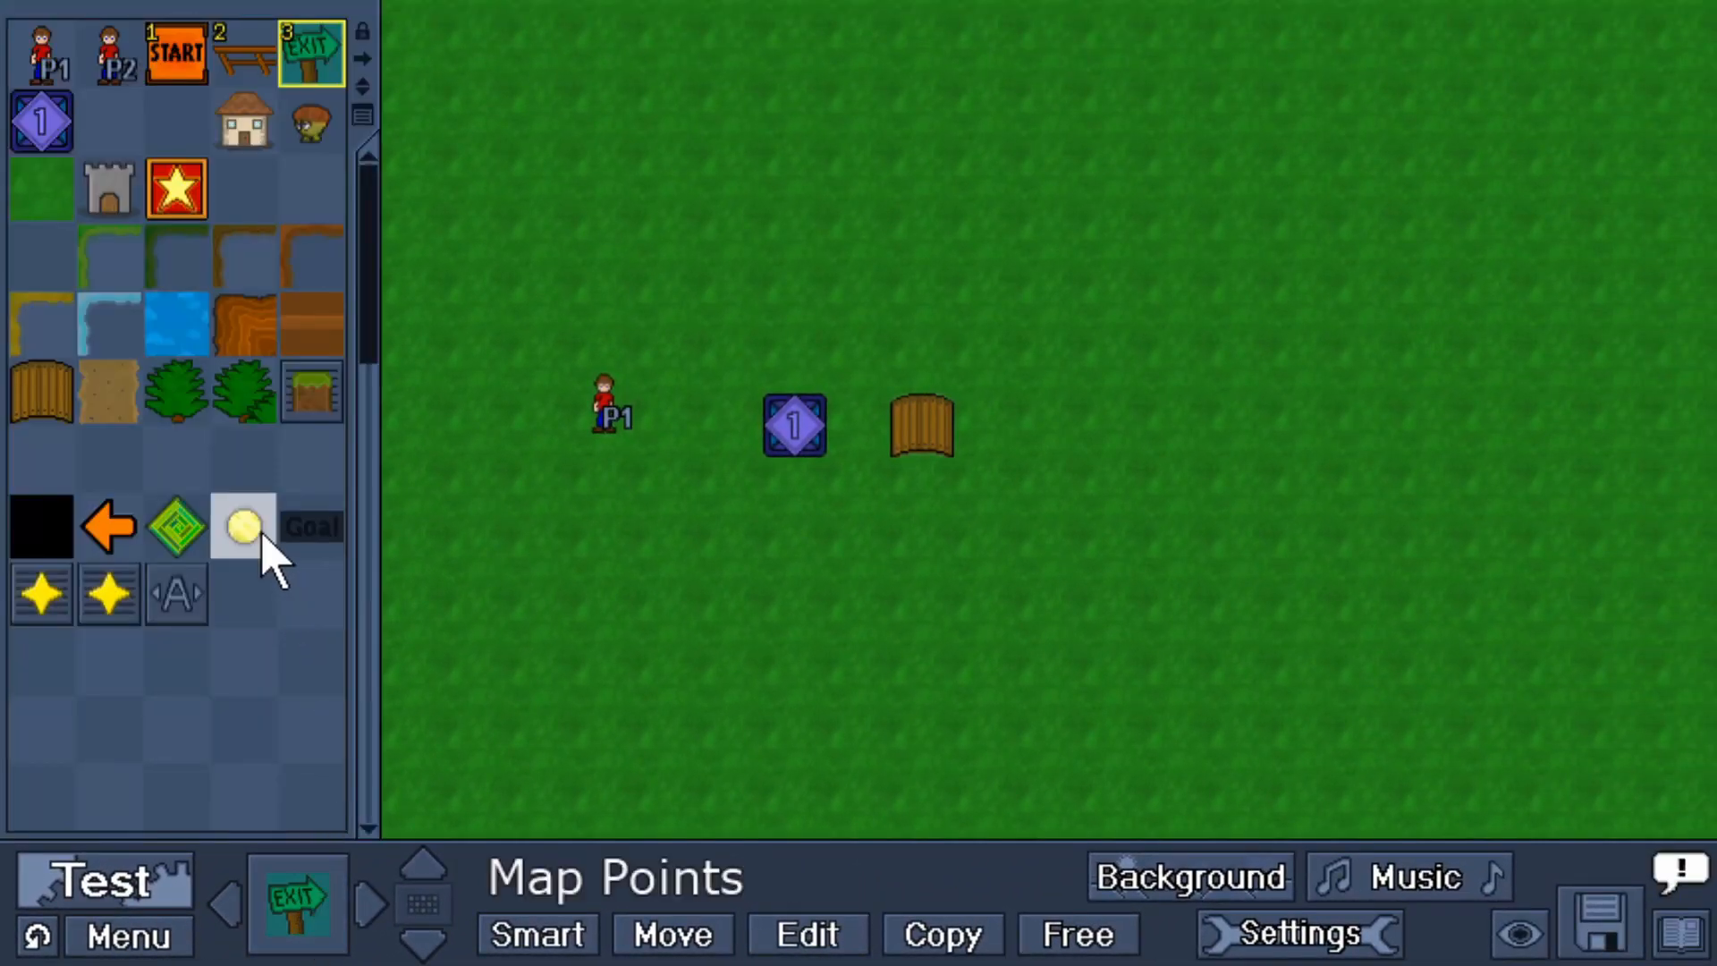
left_click(240, 62)
left_click(184, 62)
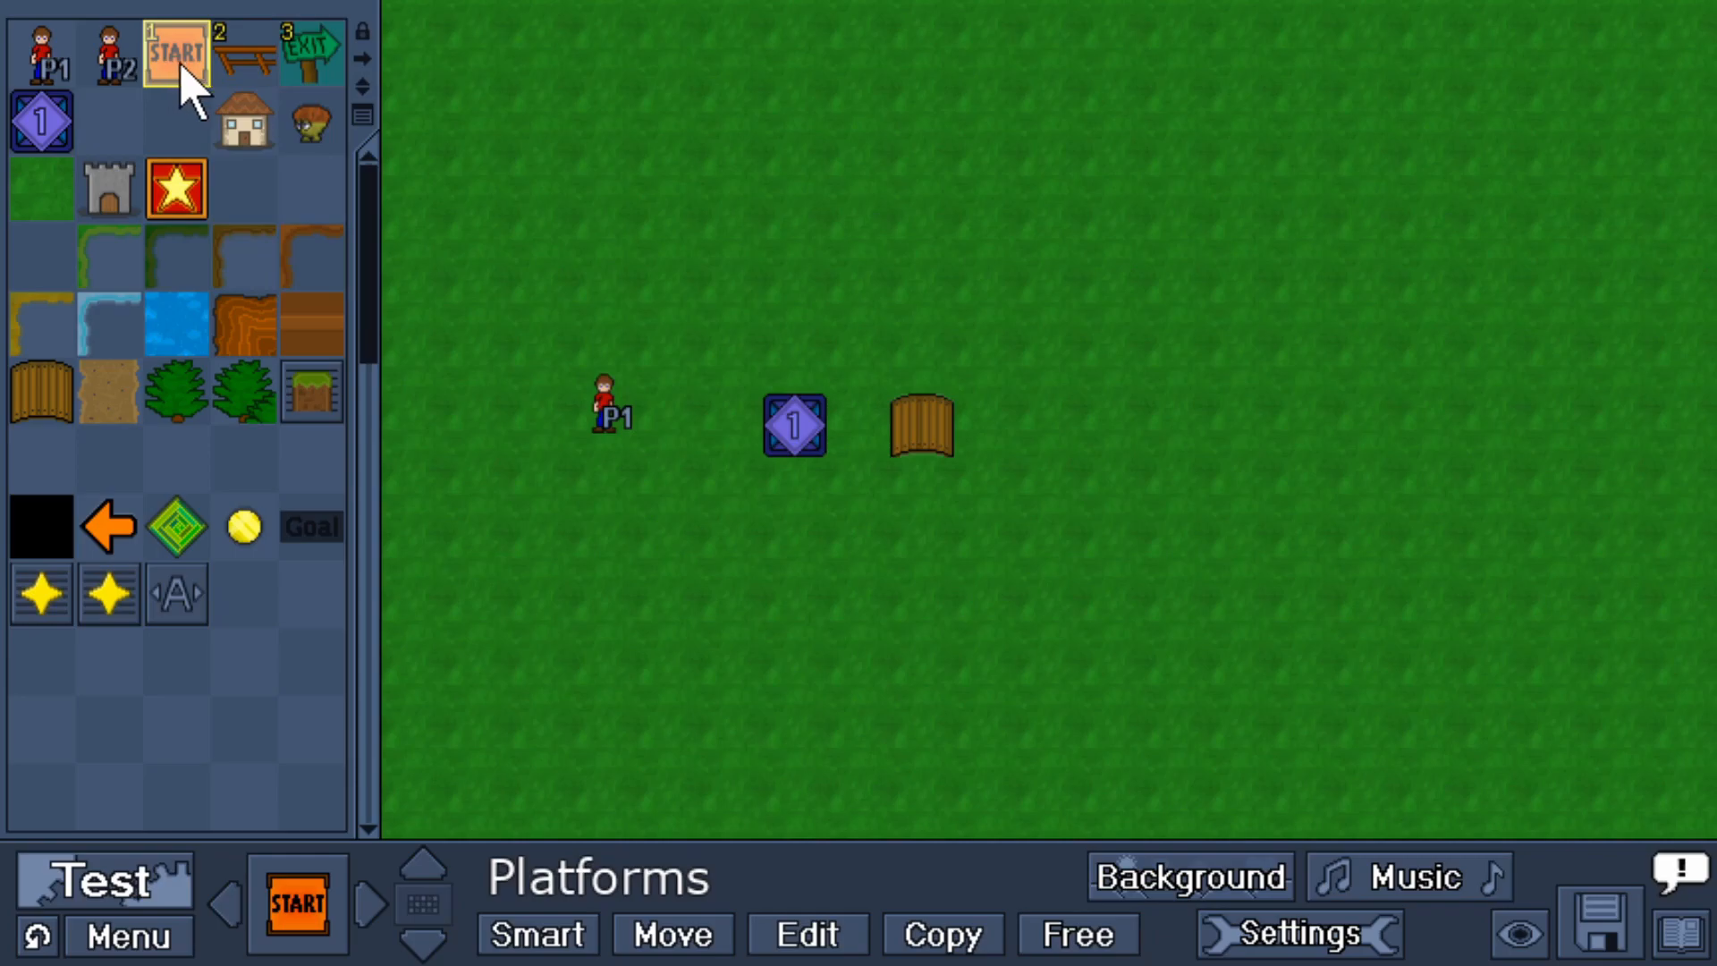
left_click(243, 76)
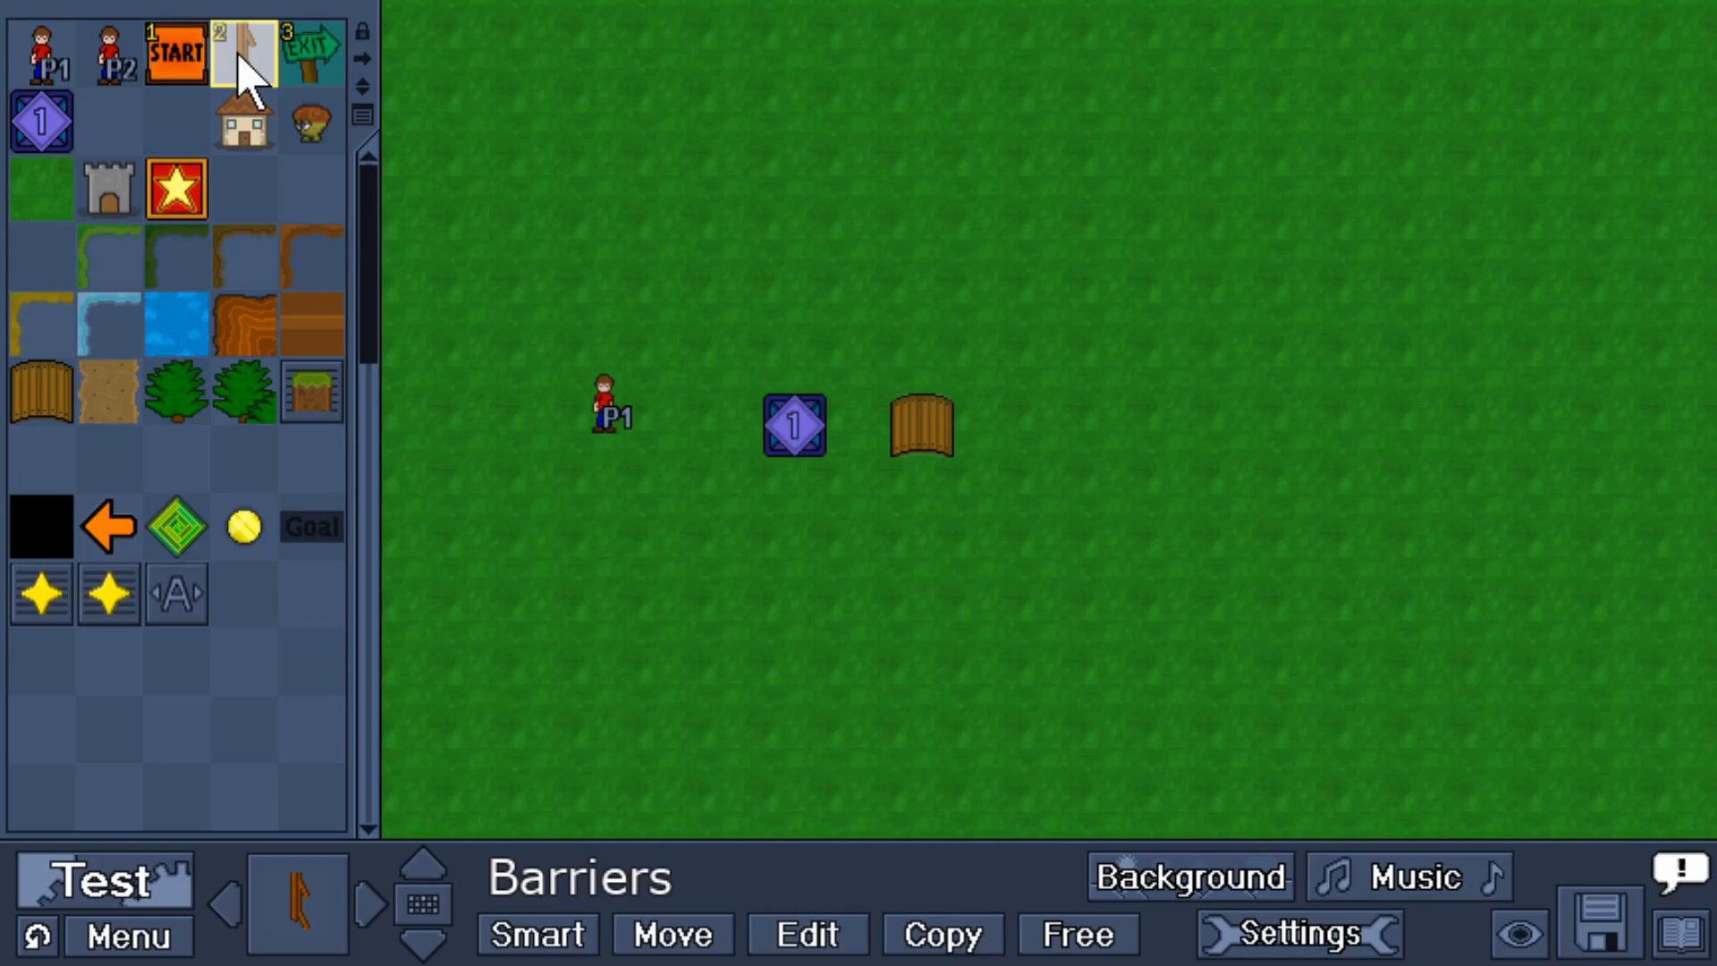
Assign secondary hotkeys to the Paths item and the second Borders tree, giving the tree number 3.
left_click(117, 397)
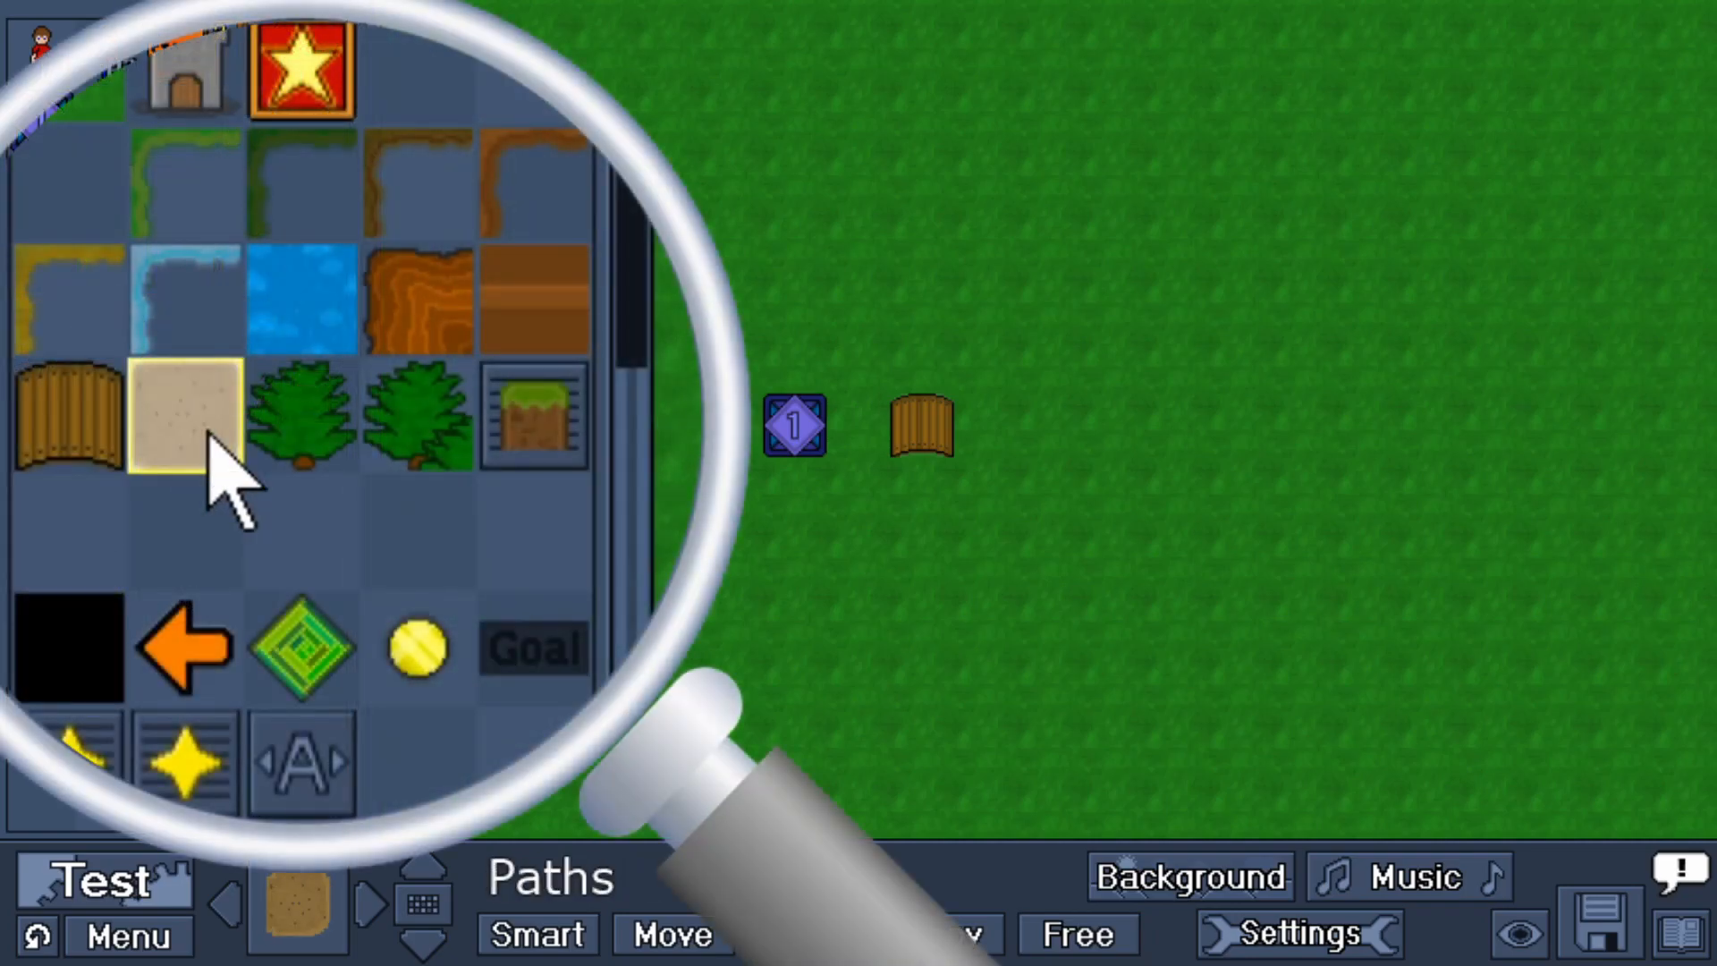
key("1")
key("2")
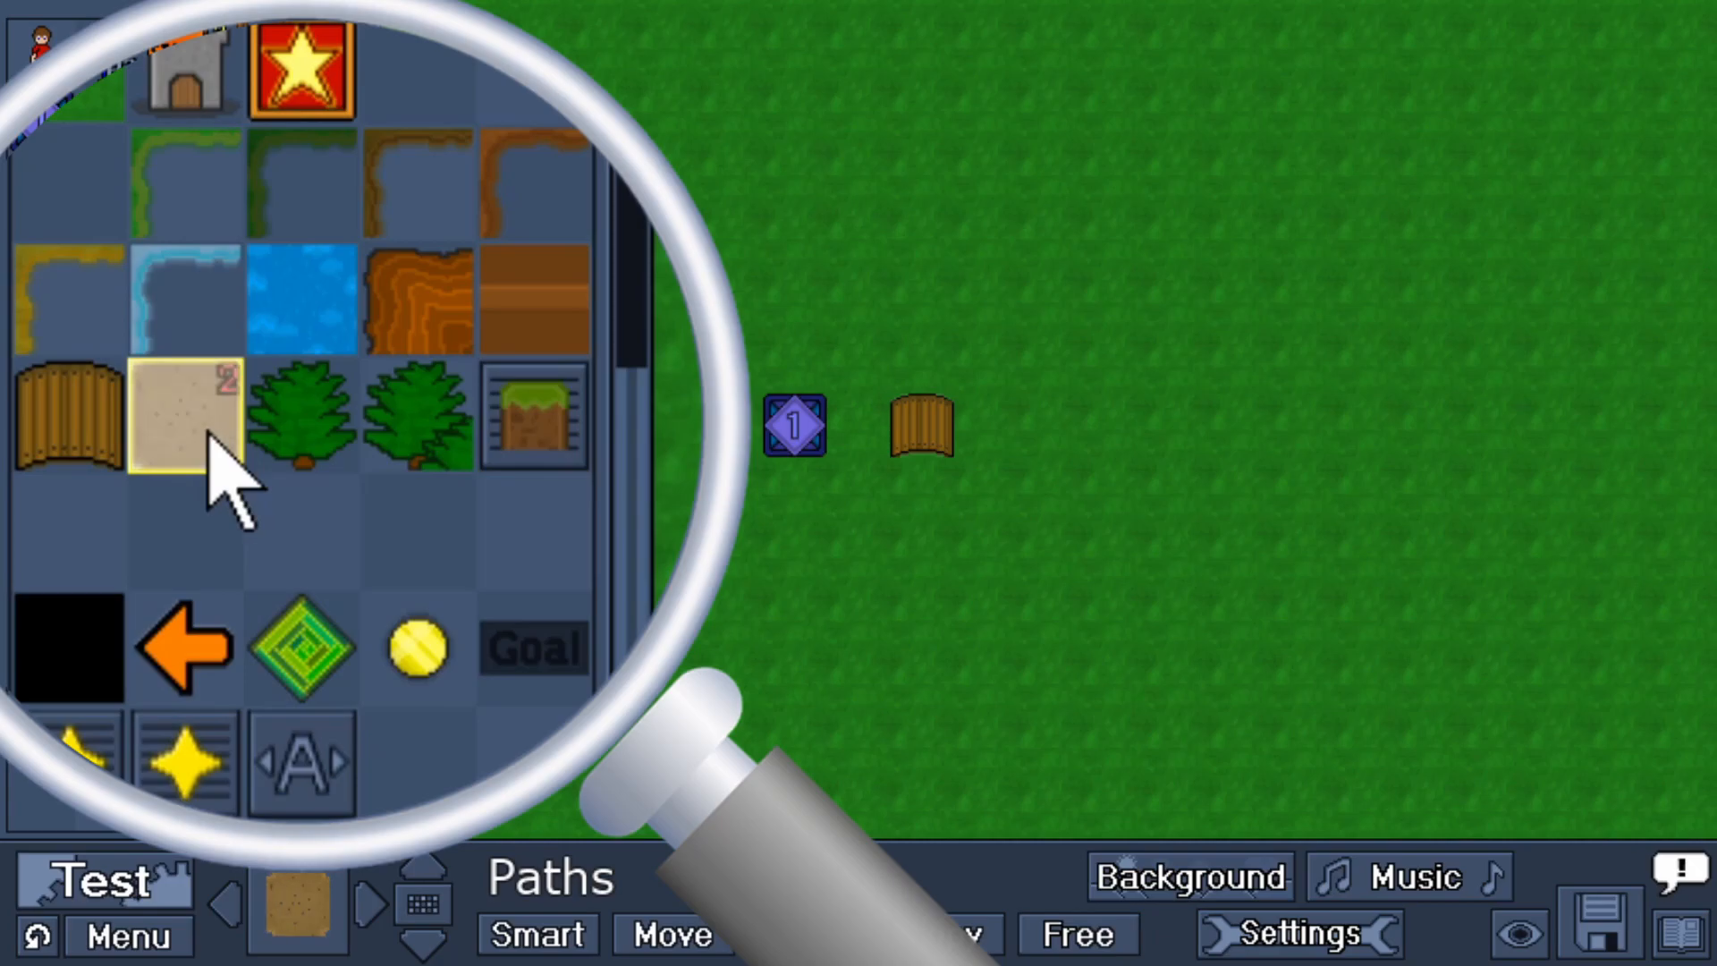
left_click(419, 420)
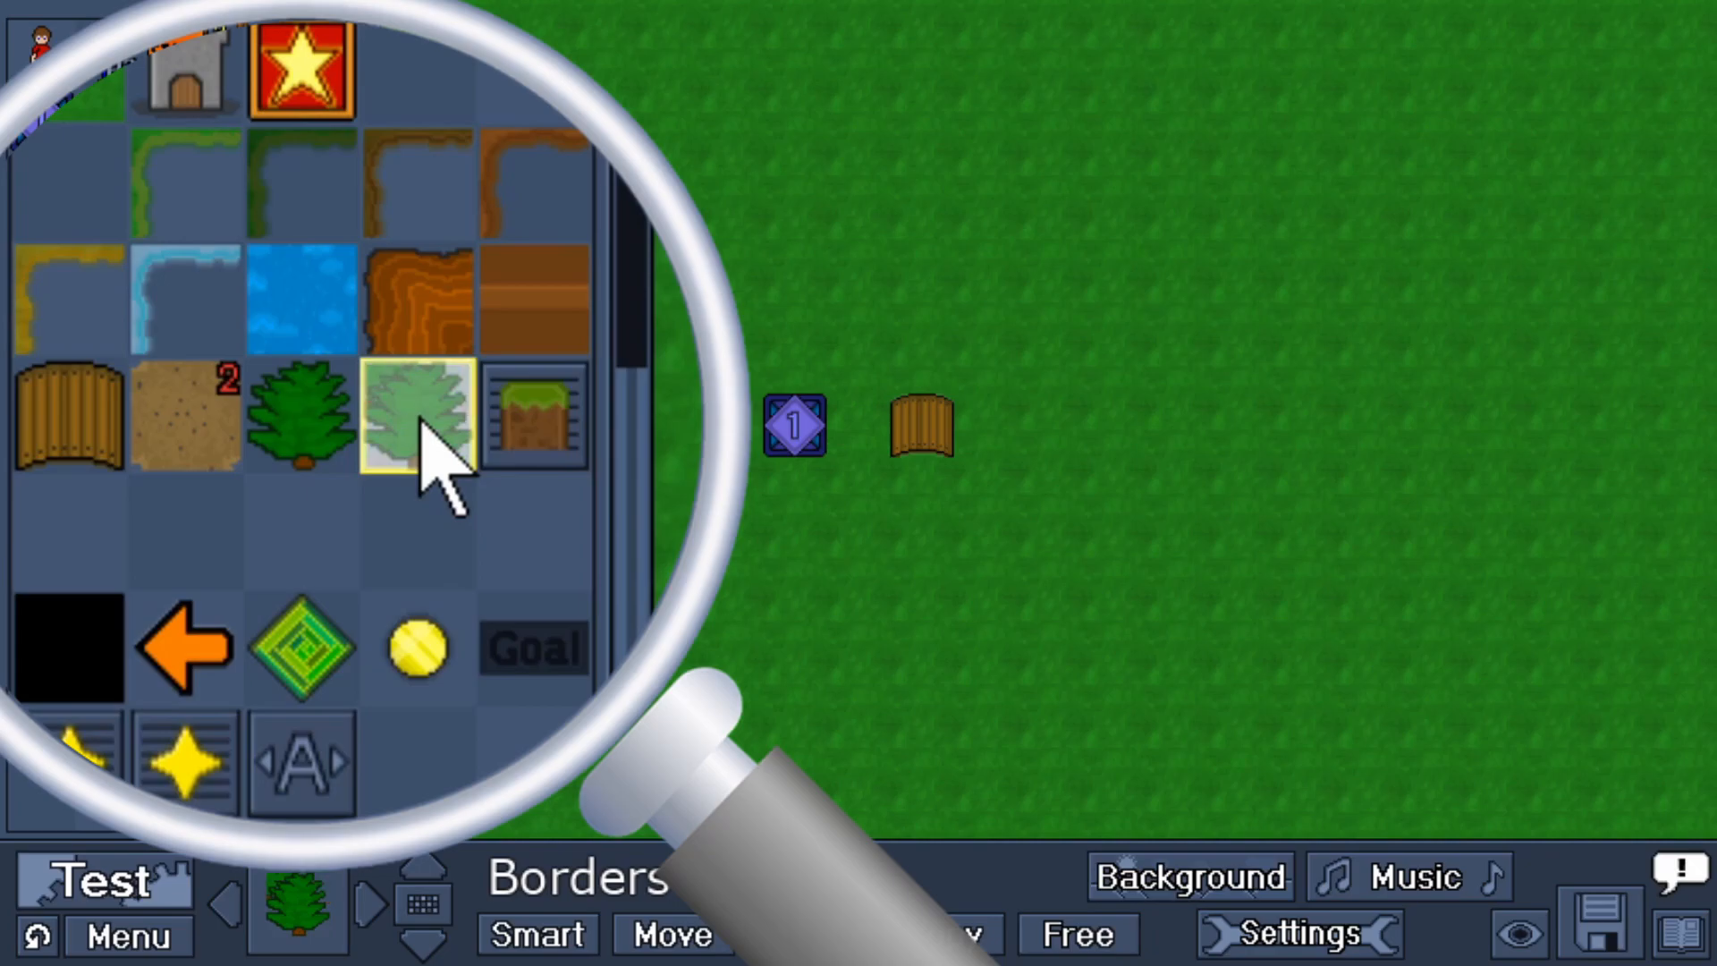
key("3")
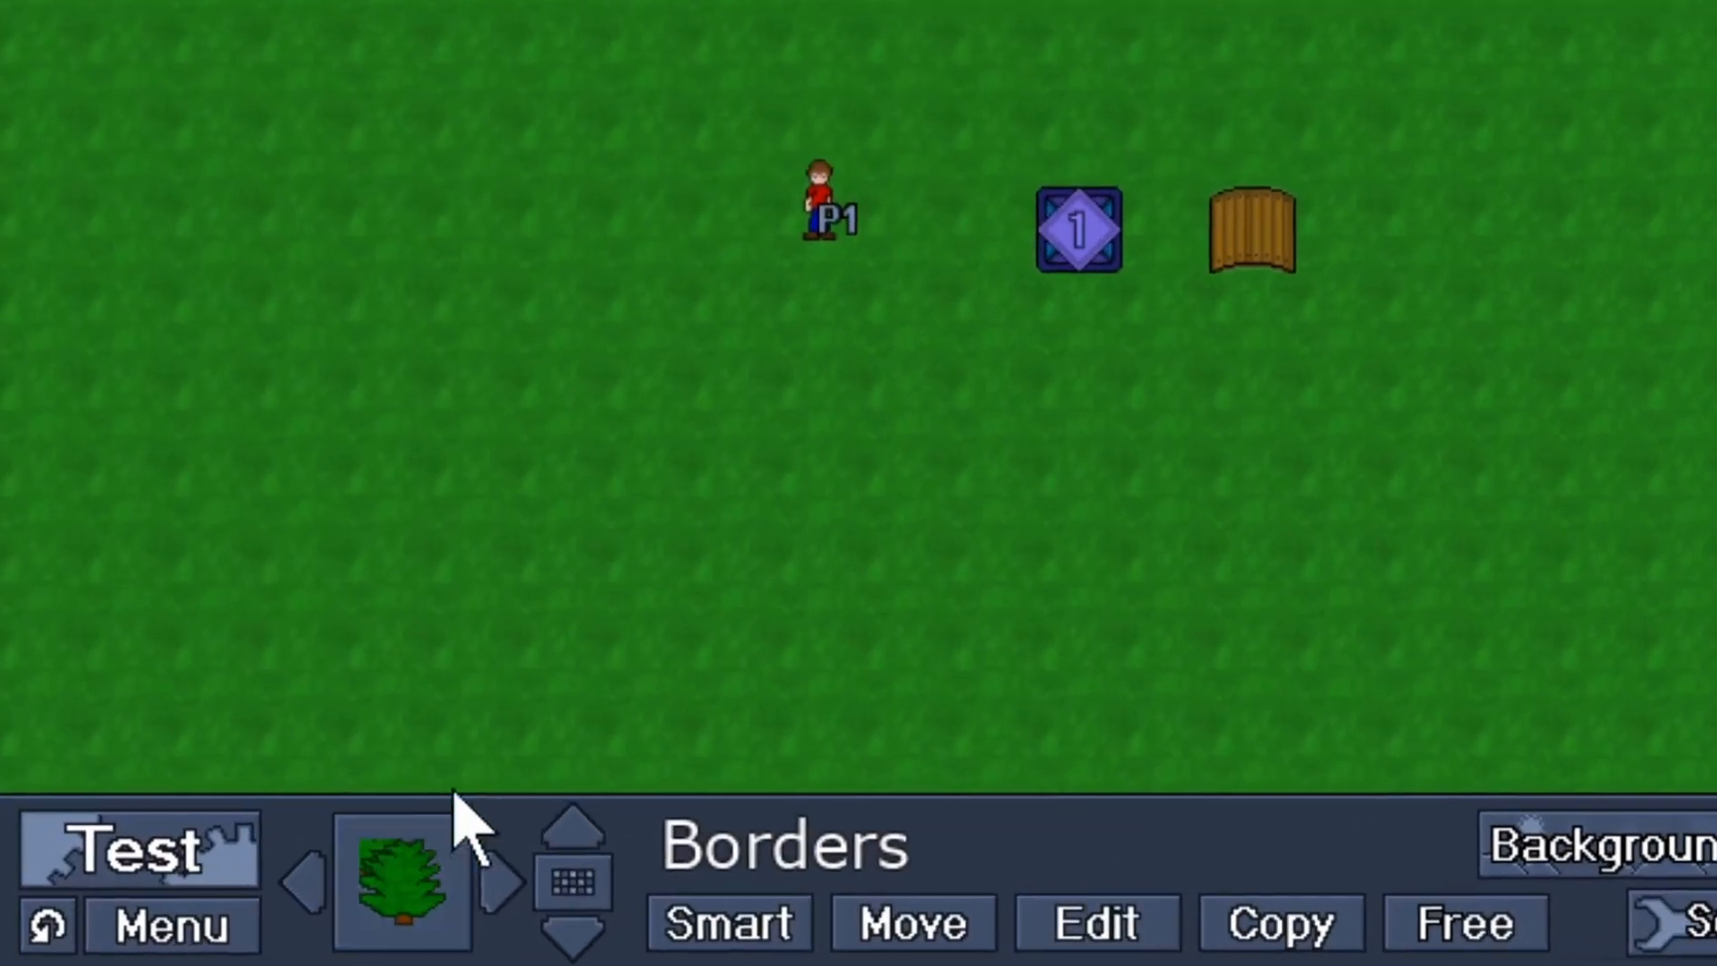
Try the secondary hotkeys by recalling Paths and Borders, and bring up Hidden Paths.
key("1")
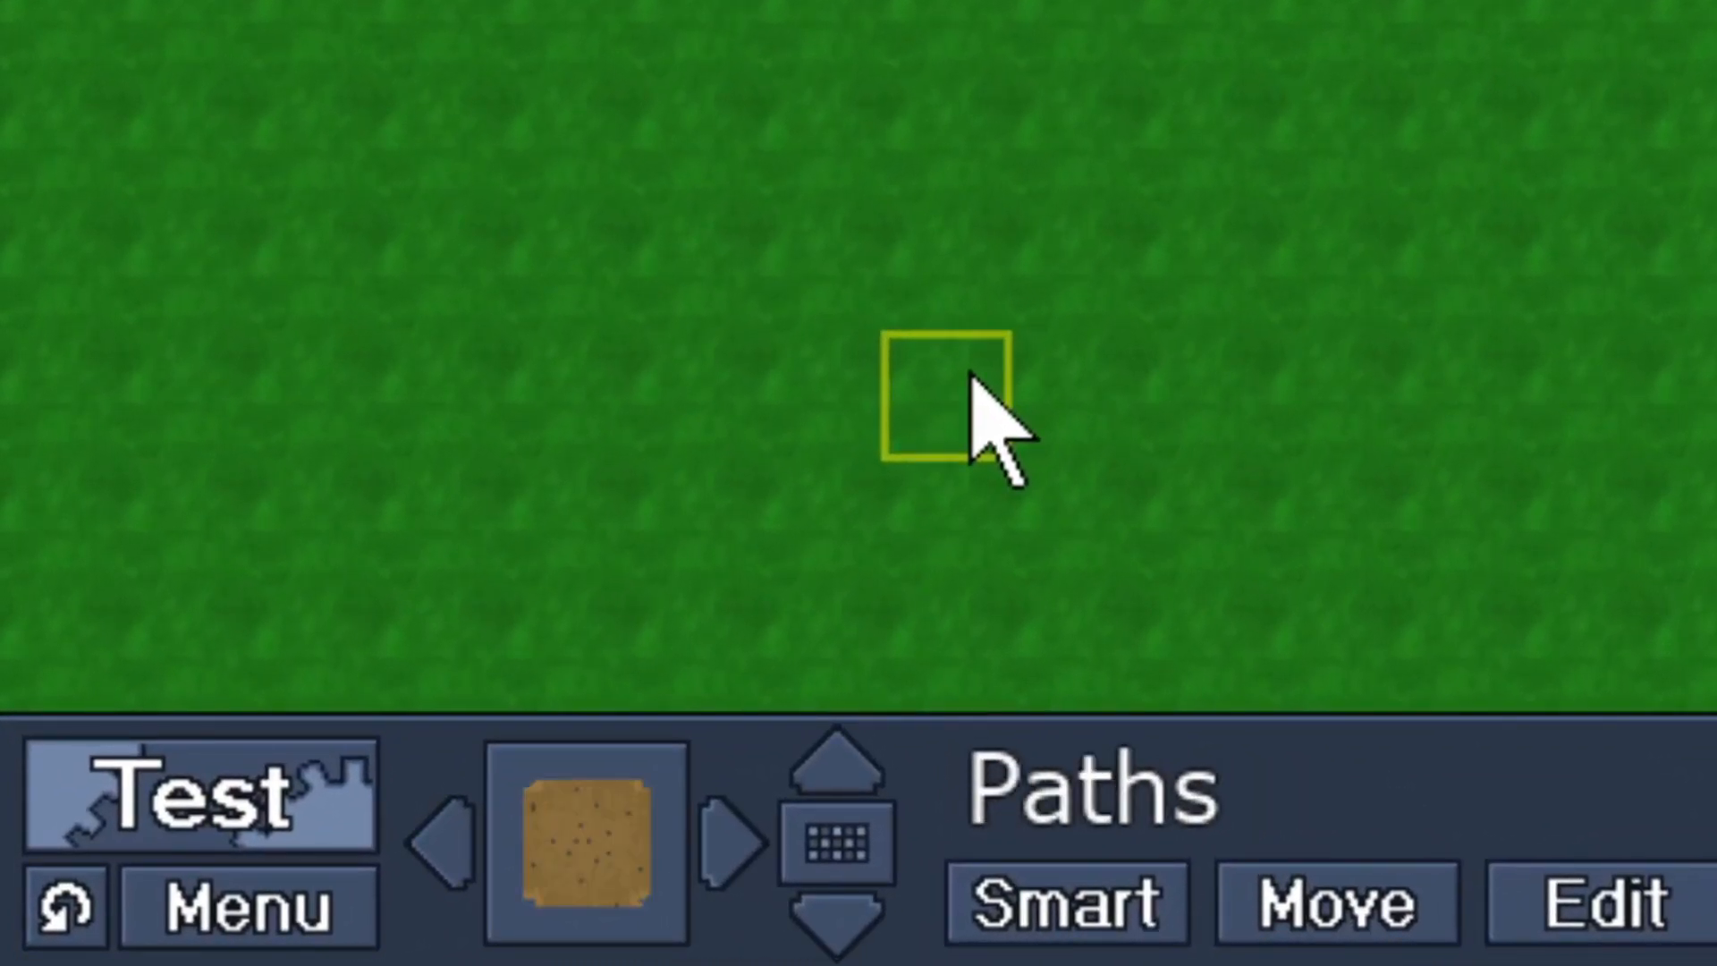
key("3")
key("1")
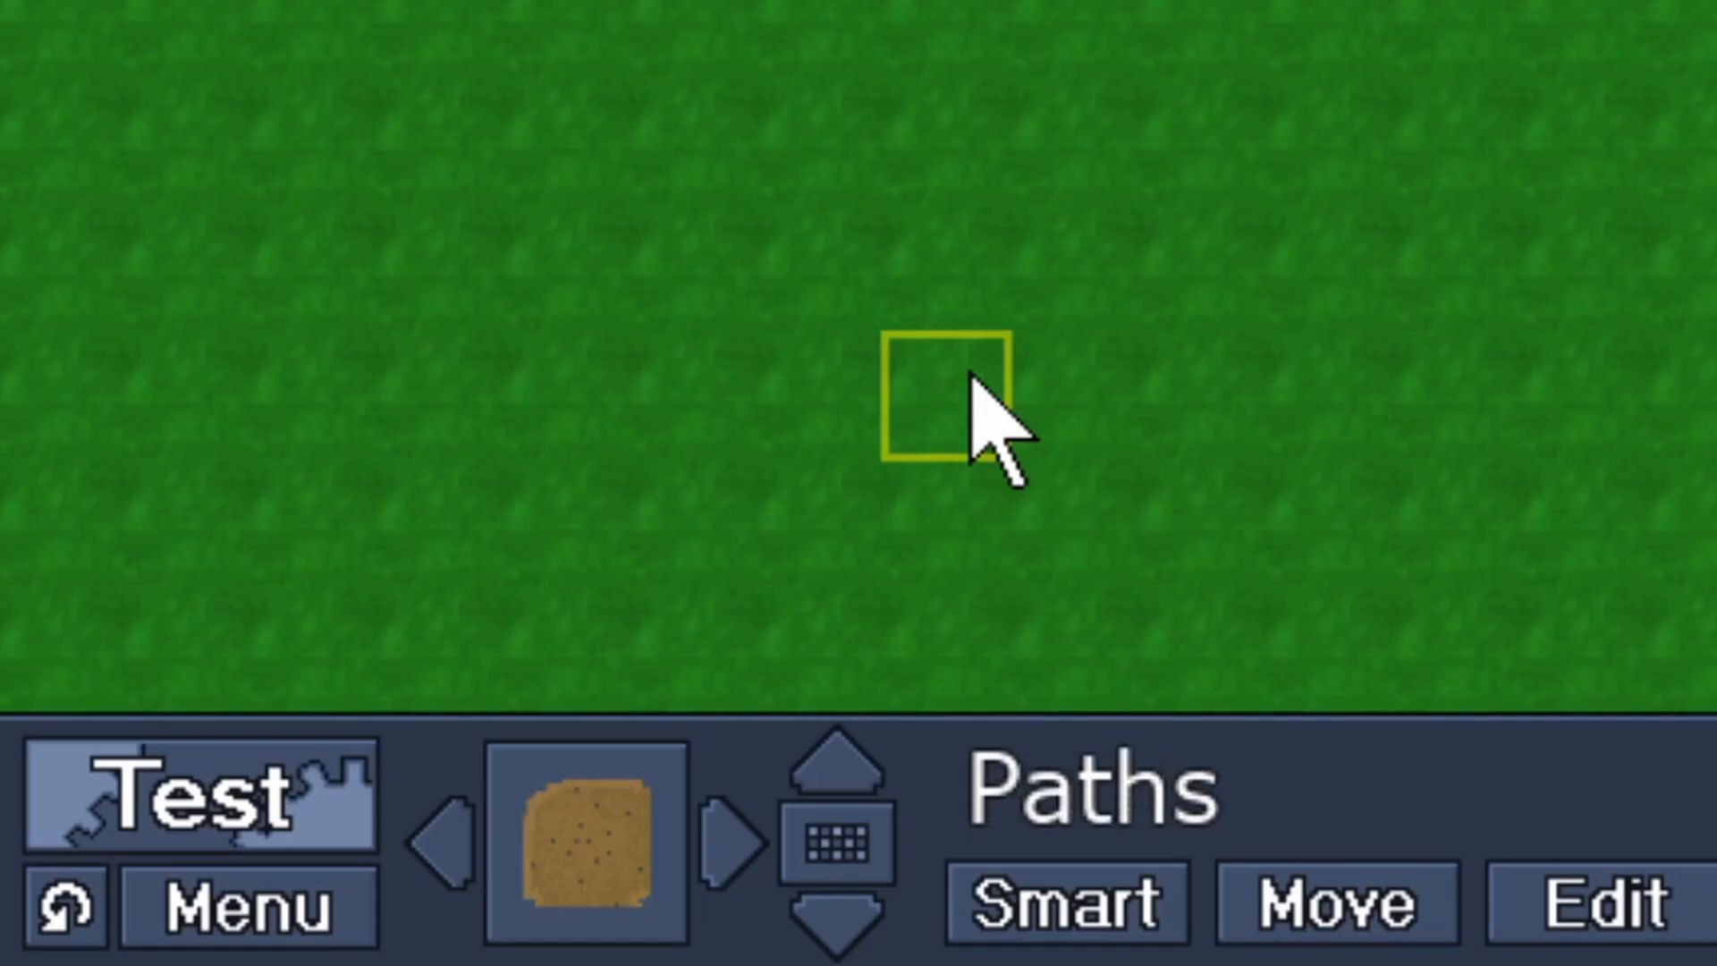
key("Right")
key("Right")
key("Right")
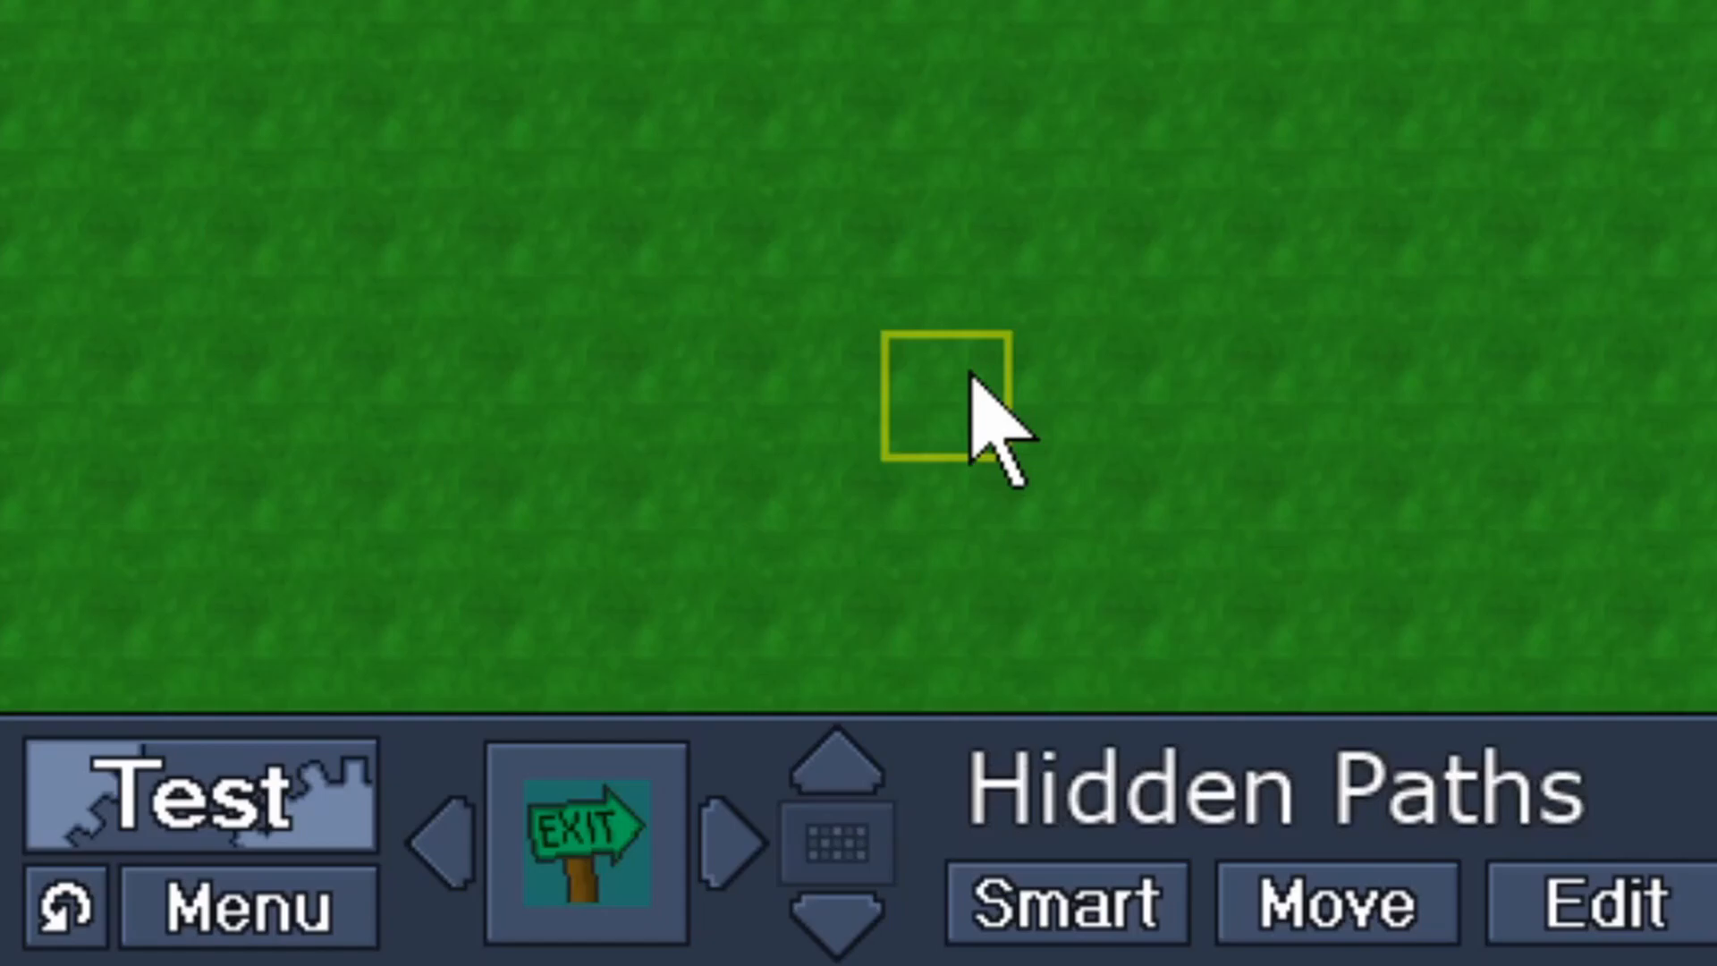
Reopen the item box and look through the World Item Box options without choosing any.
left_click(586, 845)
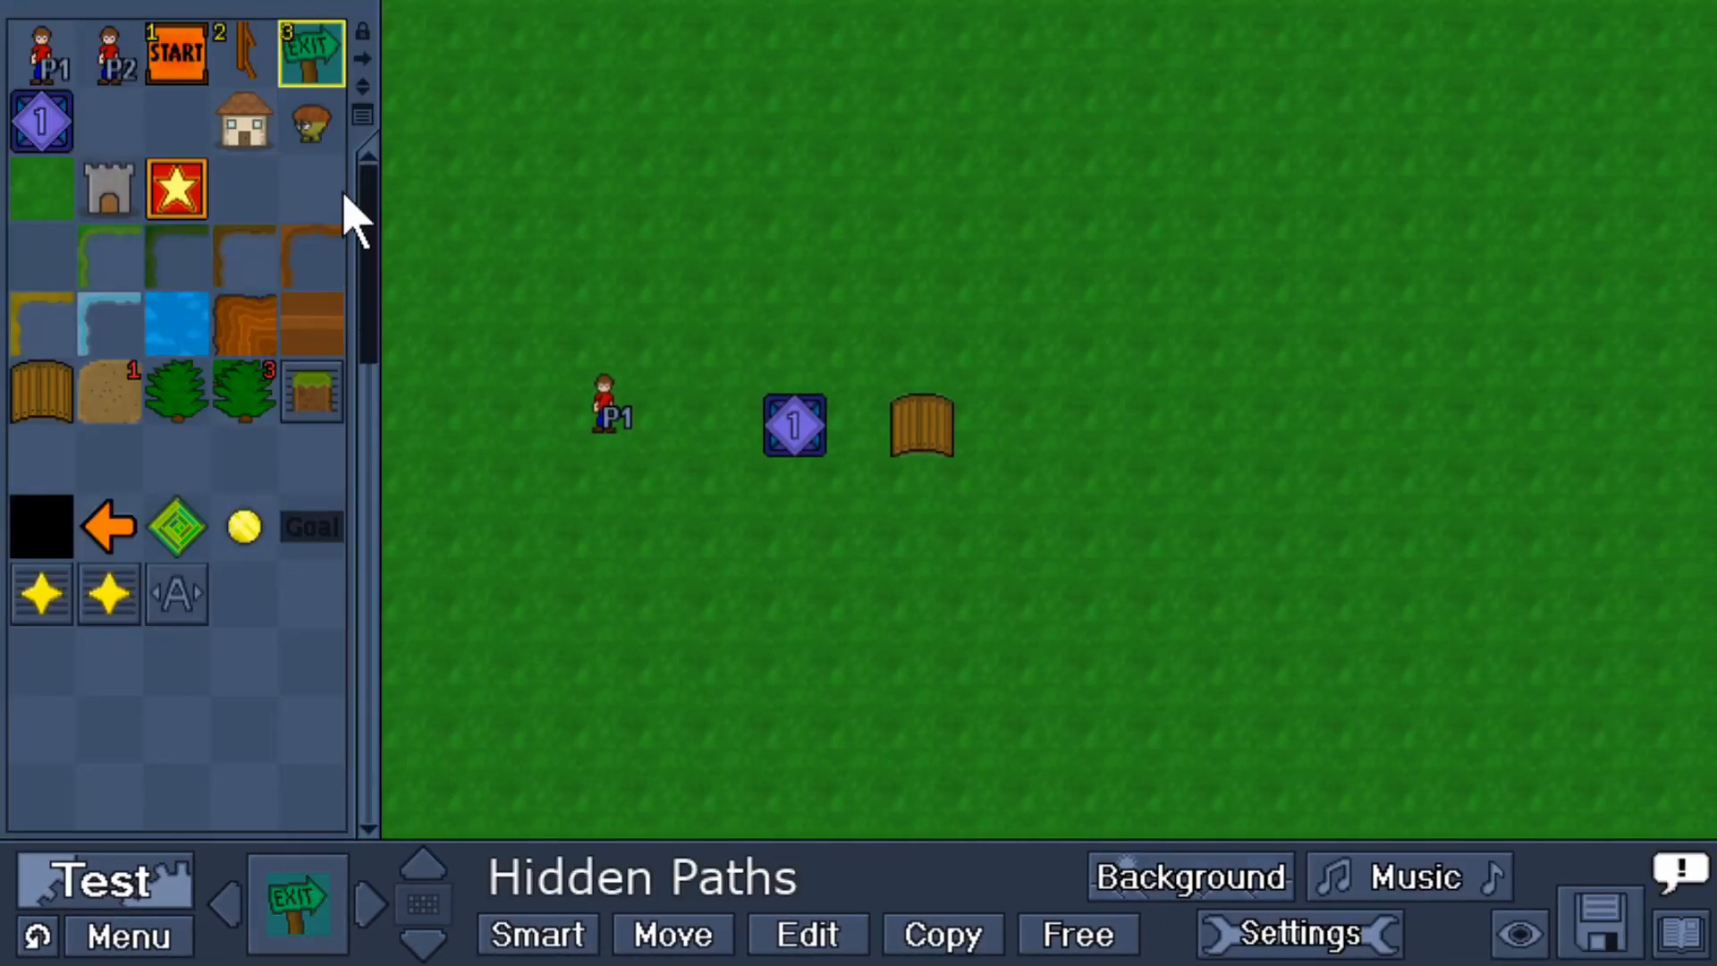
left_click(362, 116)
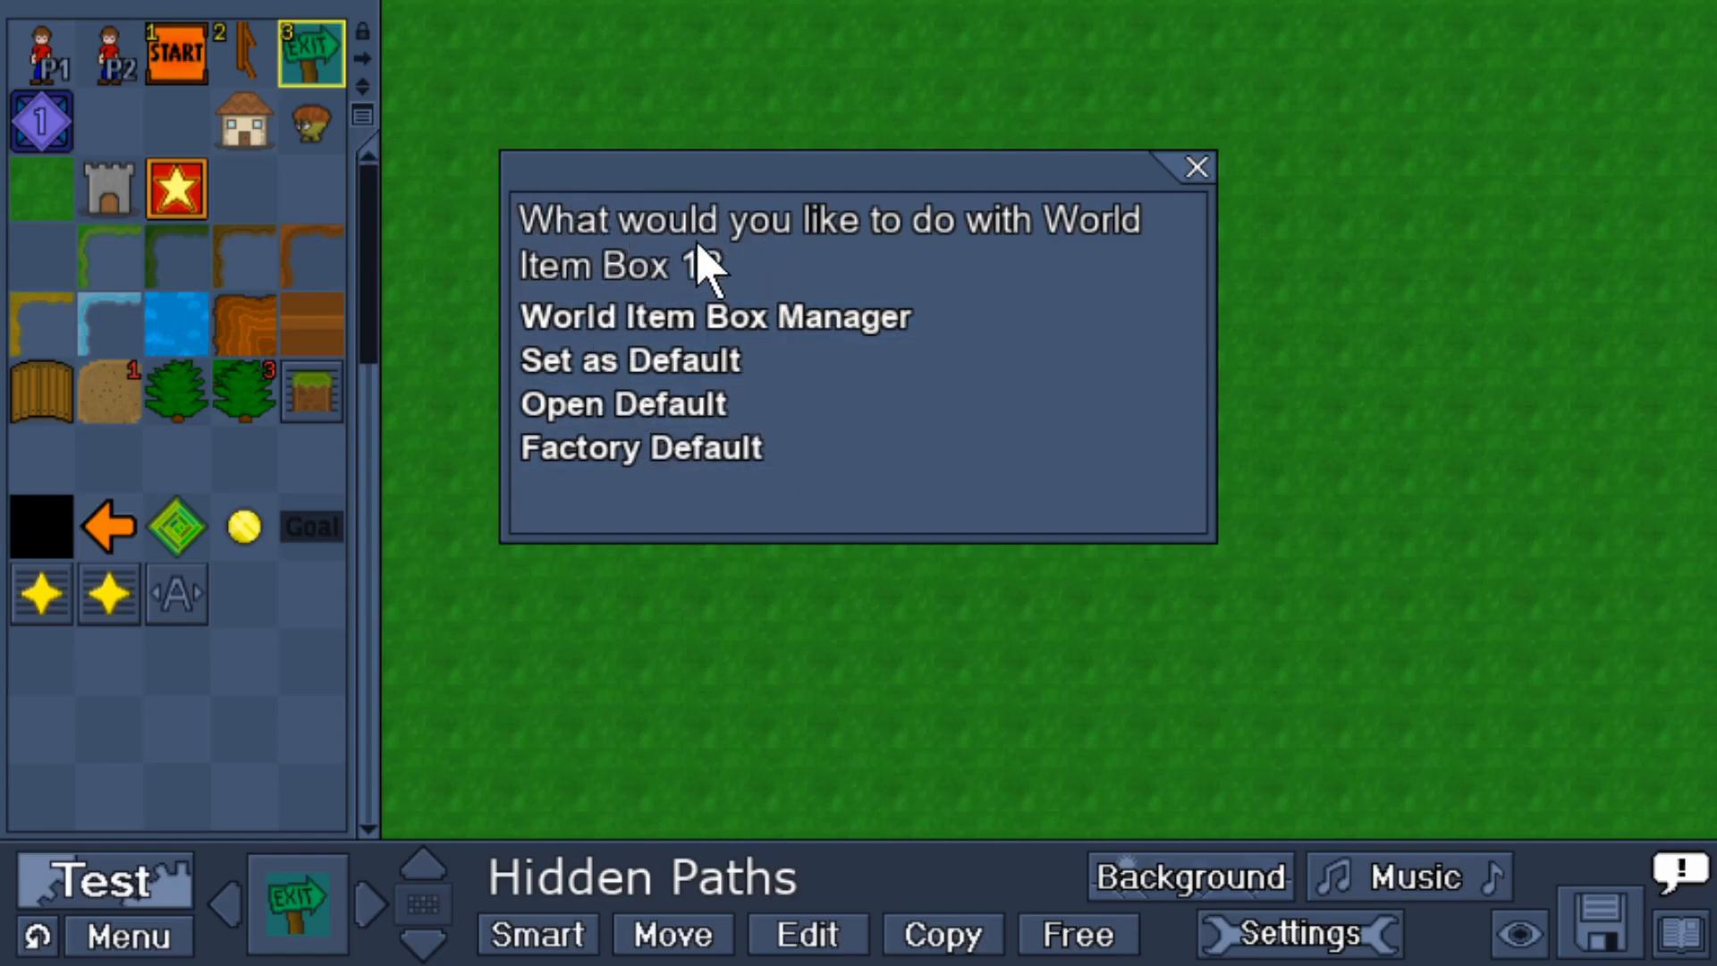
left_click(1201, 167)
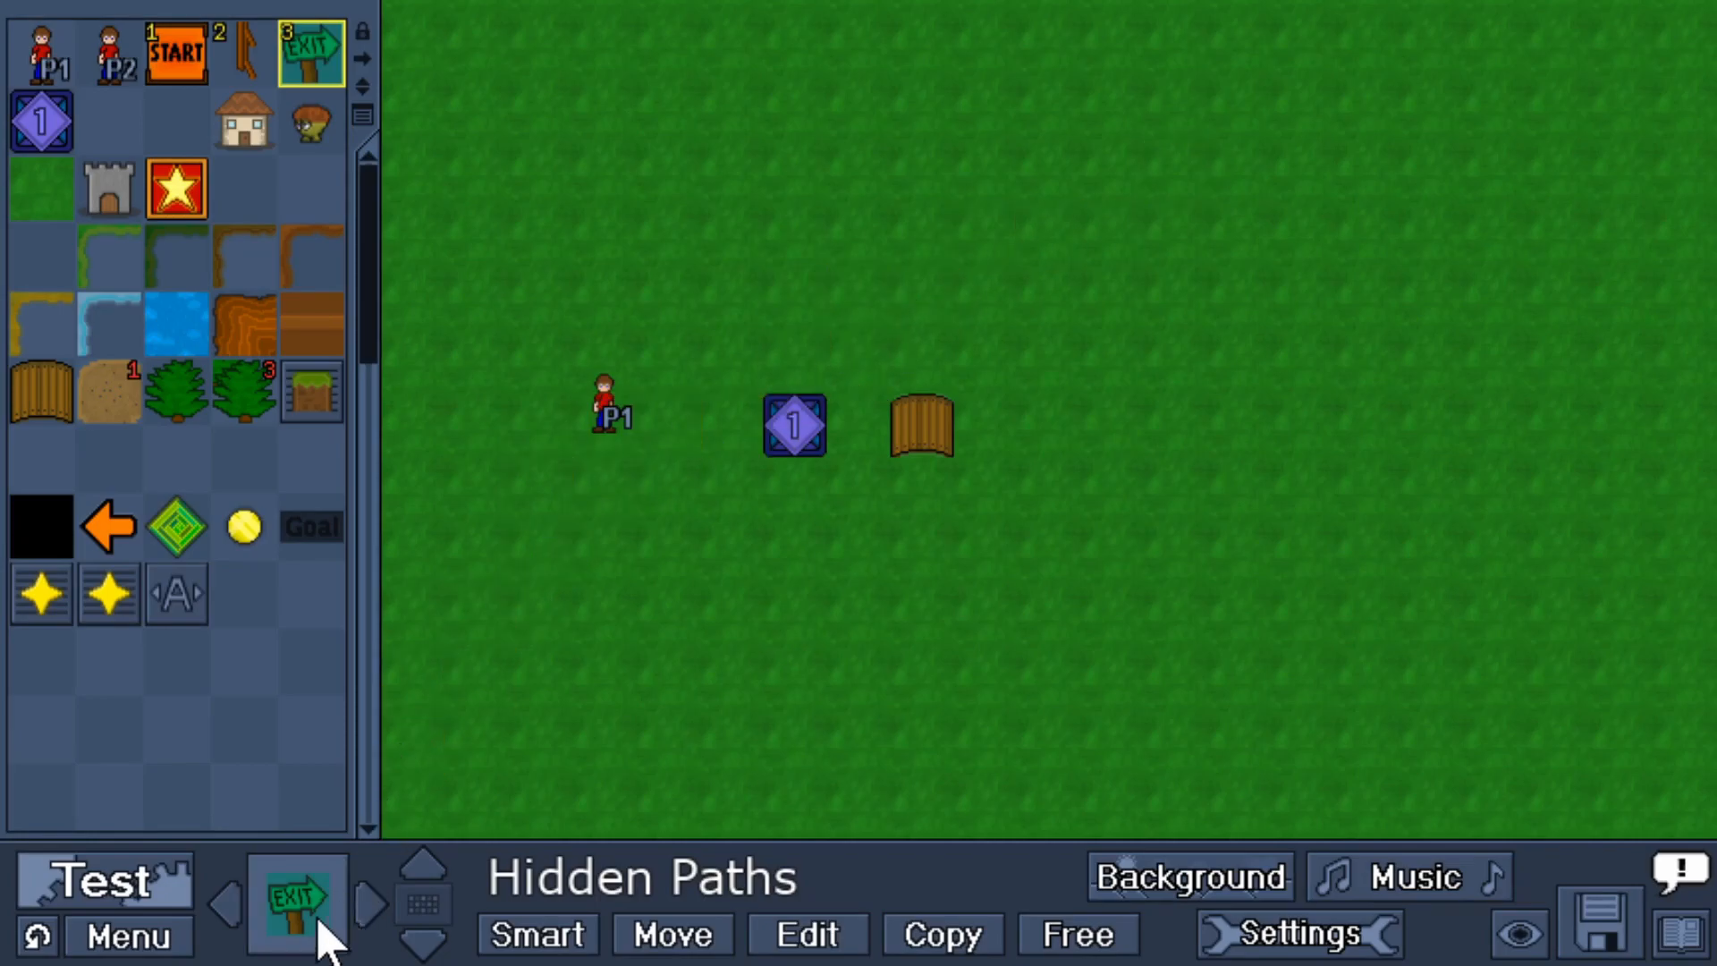
Paint a small pond of Liquid Terrain water on the grass to the right of the wooden bridge.
left_click(176, 323)
mouse_move(1225, 304)
left_mouse_down()
mouse_move(1330, 431)
mouse_move(1141, 291)
mouse_move(1277, 383)
mouse_move(1177, 375)
left_mouse_up()
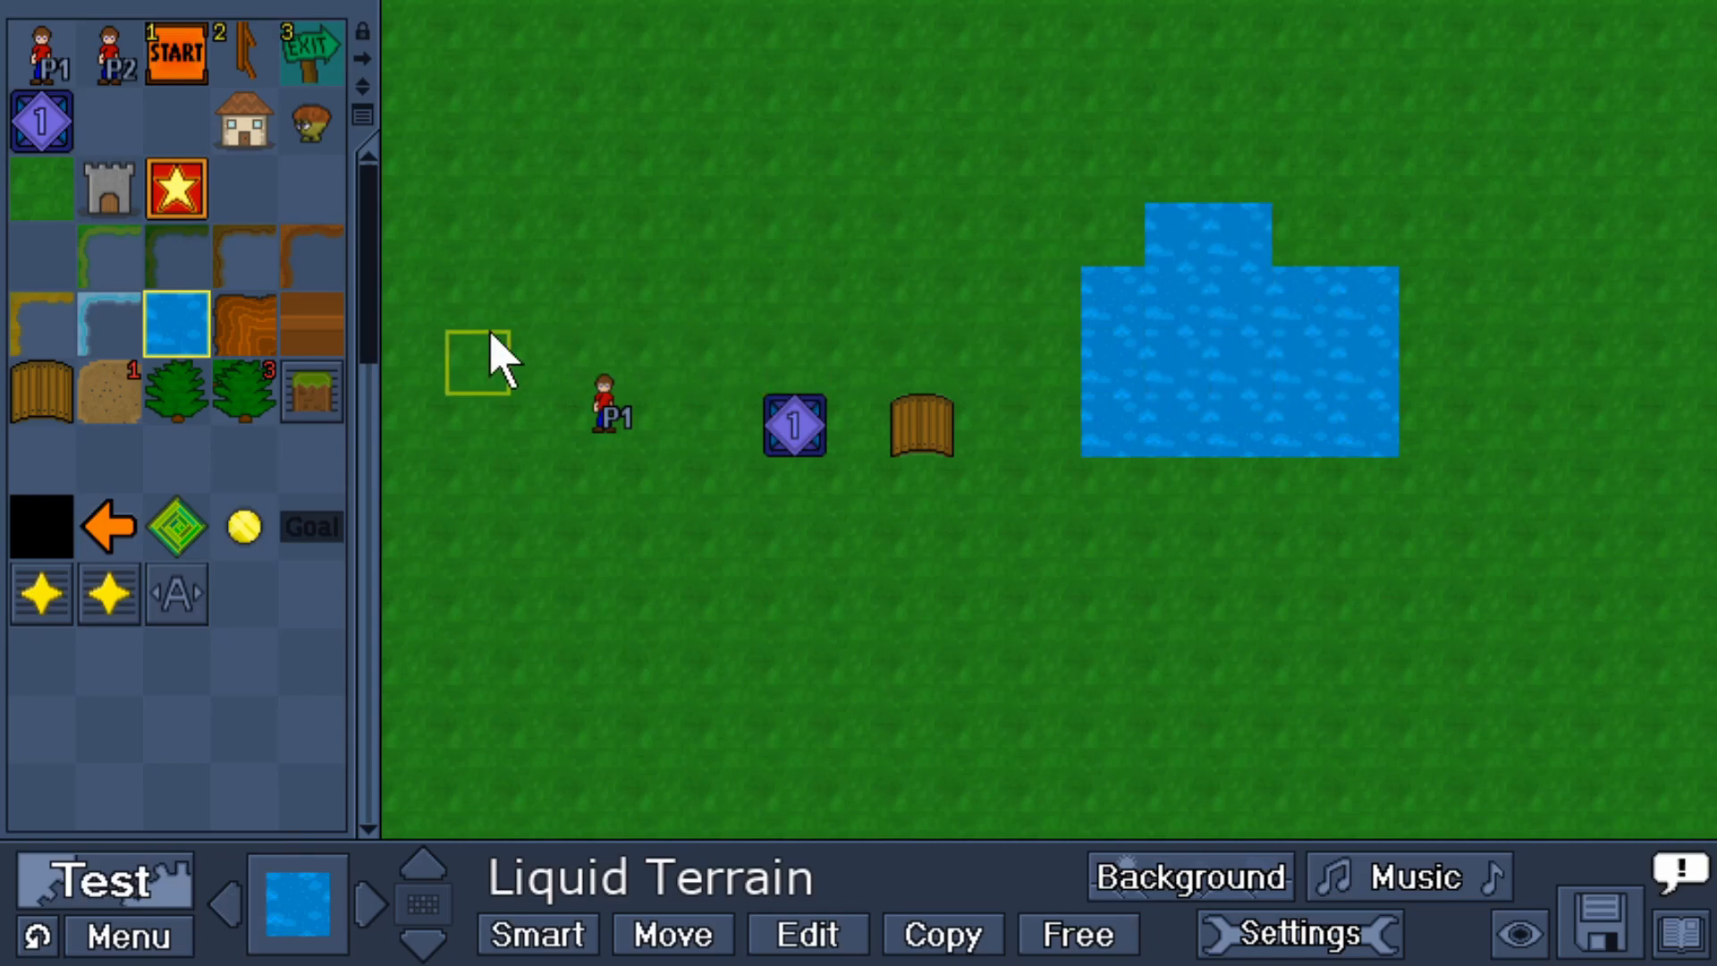
Switch the Barriers item to the horizontal grey stone wall and lay a wall straight across the pond.
left_click(241, 52)
left_click(424, 905)
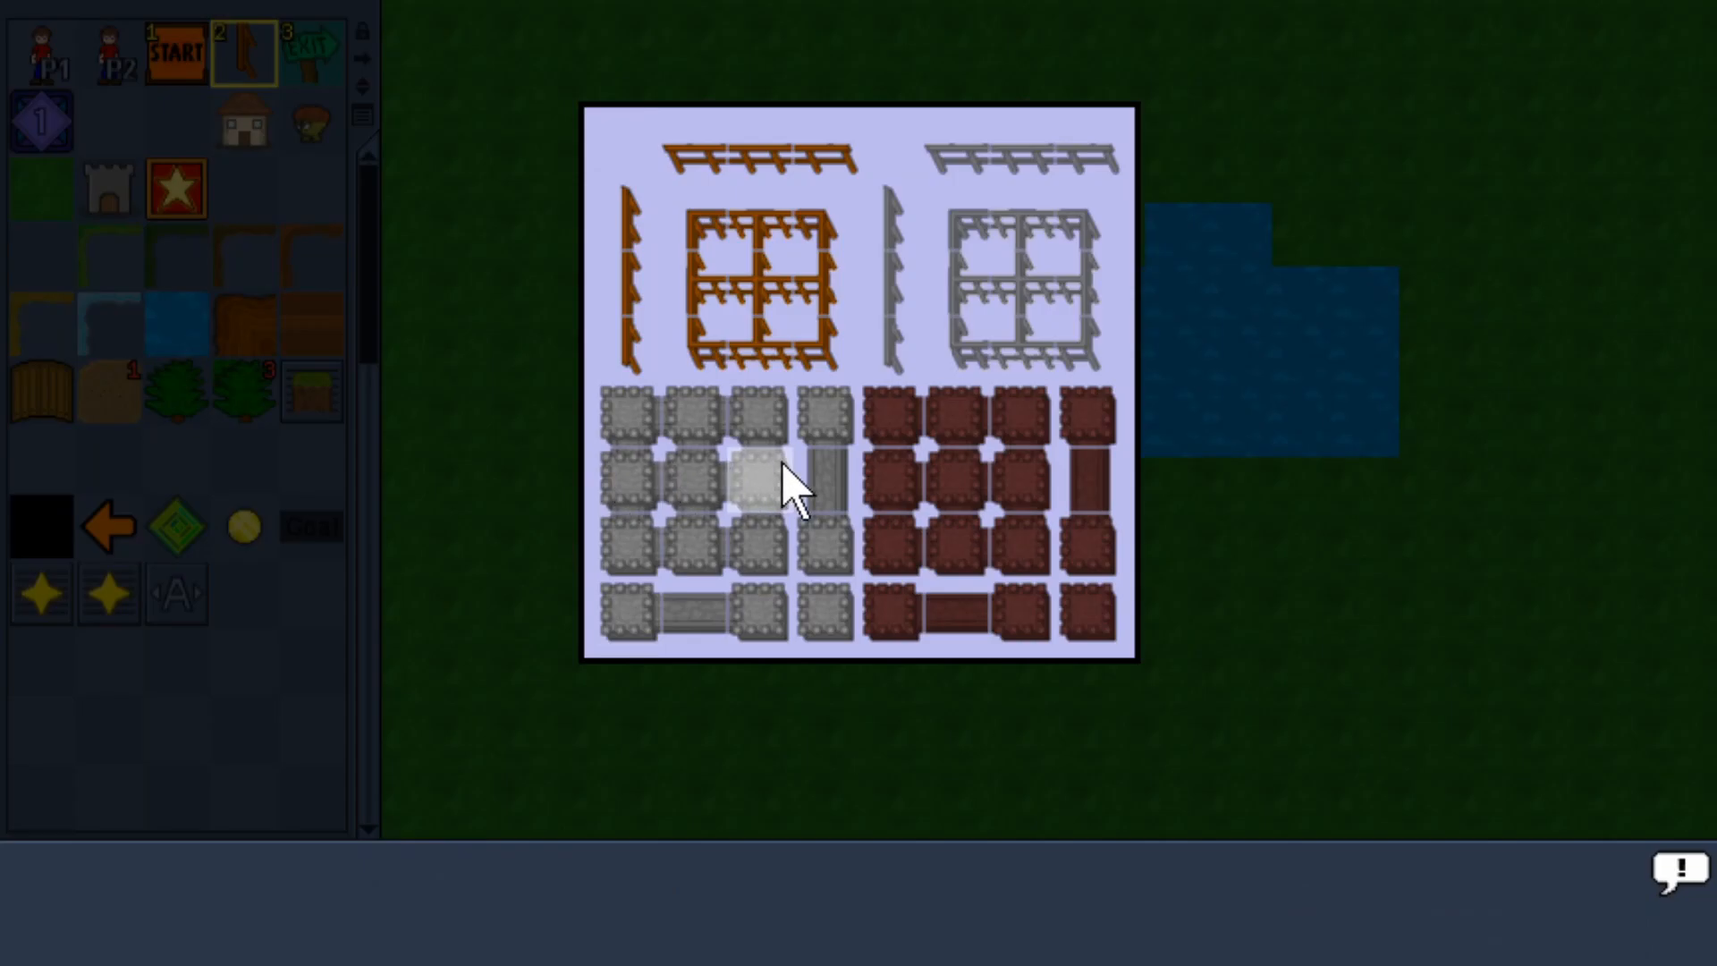
left_click(706, 630)
left_click_drag(1047, 338, 1422, 356)
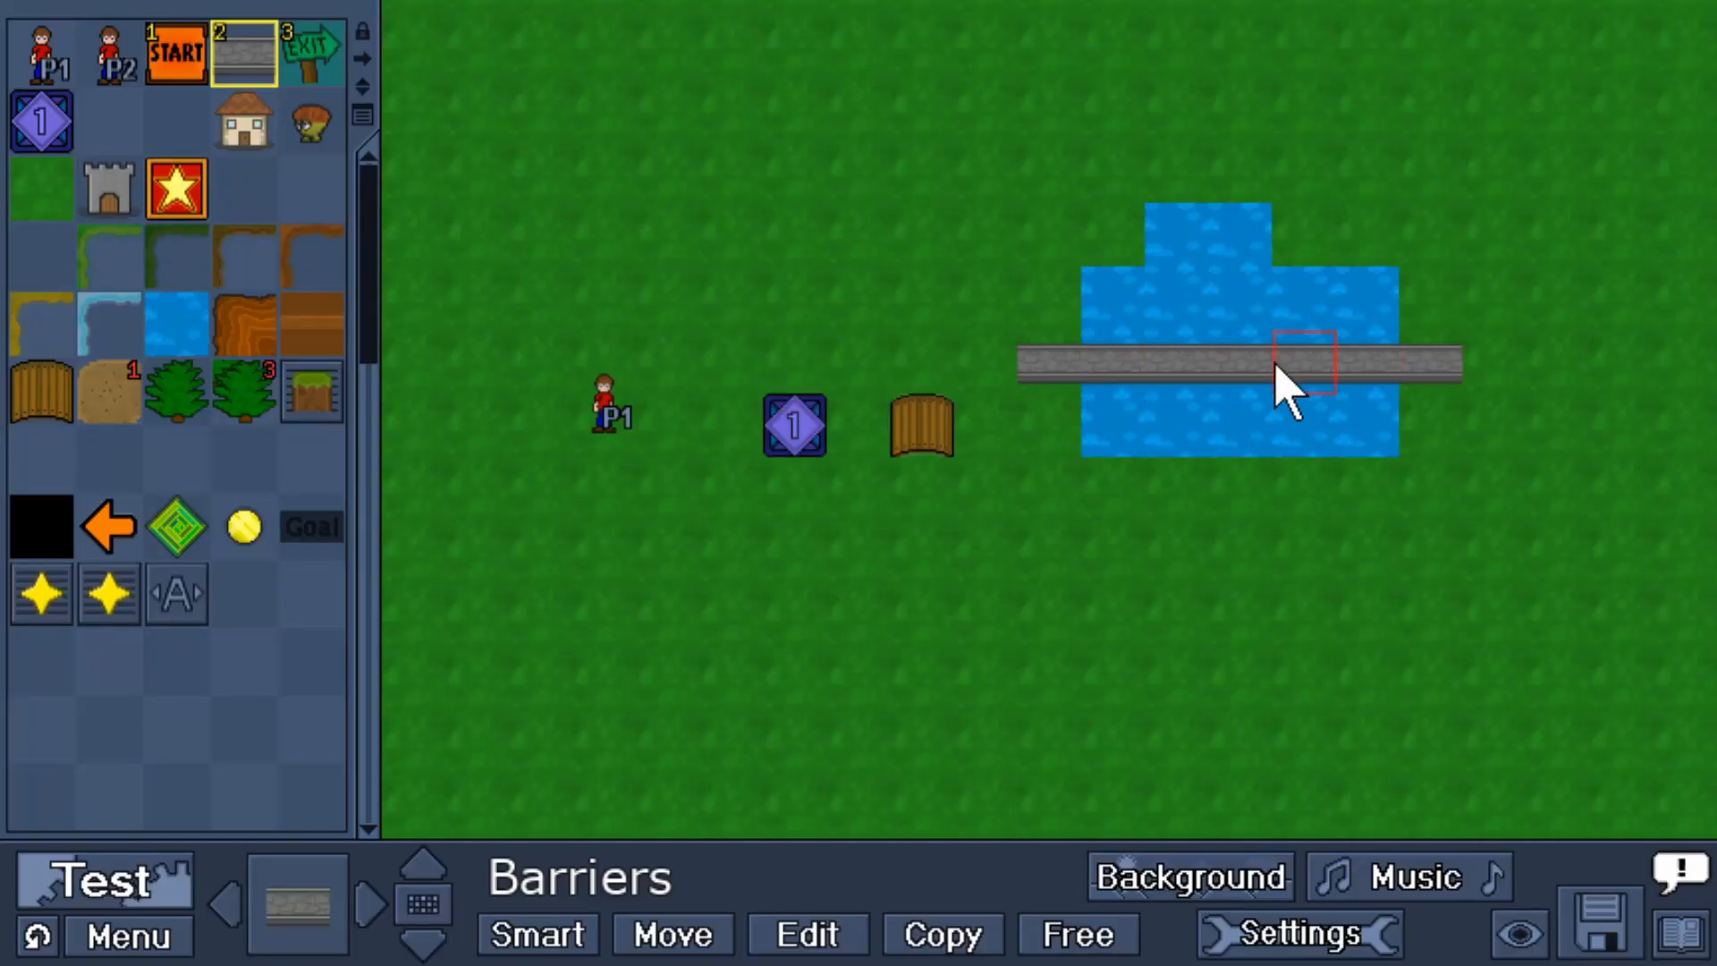
Erase the wall tile and the water beneath it in the middle of the pond, and undo both deletions.
left_click(1235, 383)
left_click(1223, 359)
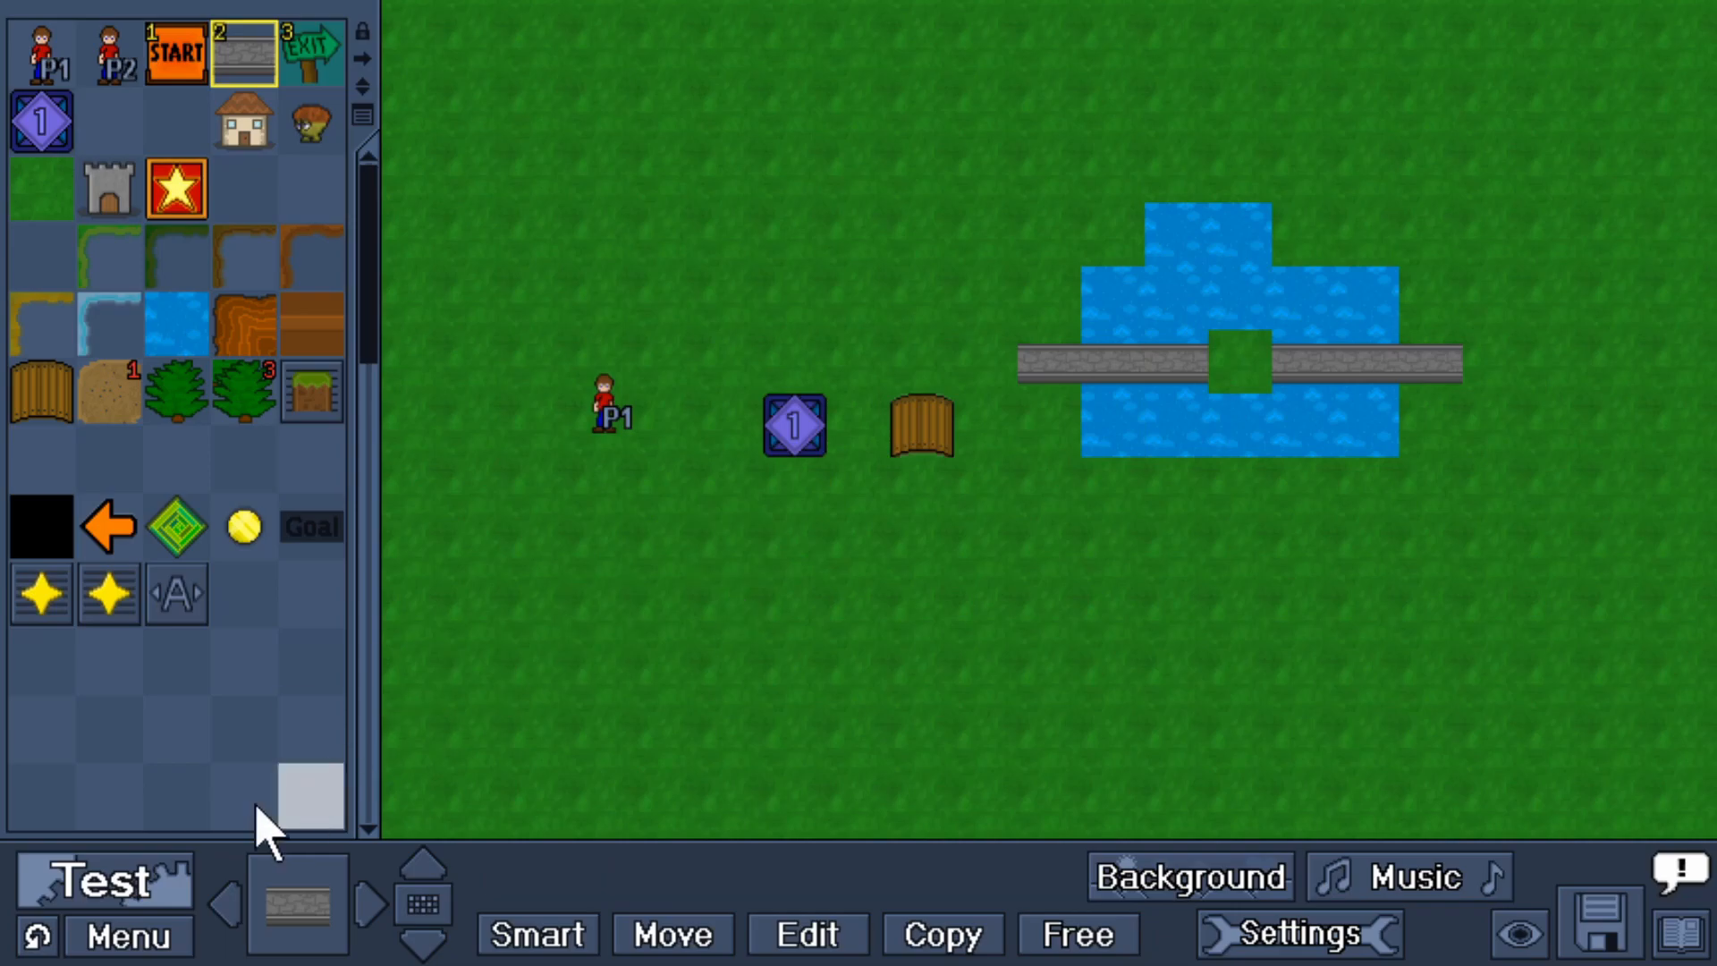
left_click(38, 936)
left_click(37, 935)
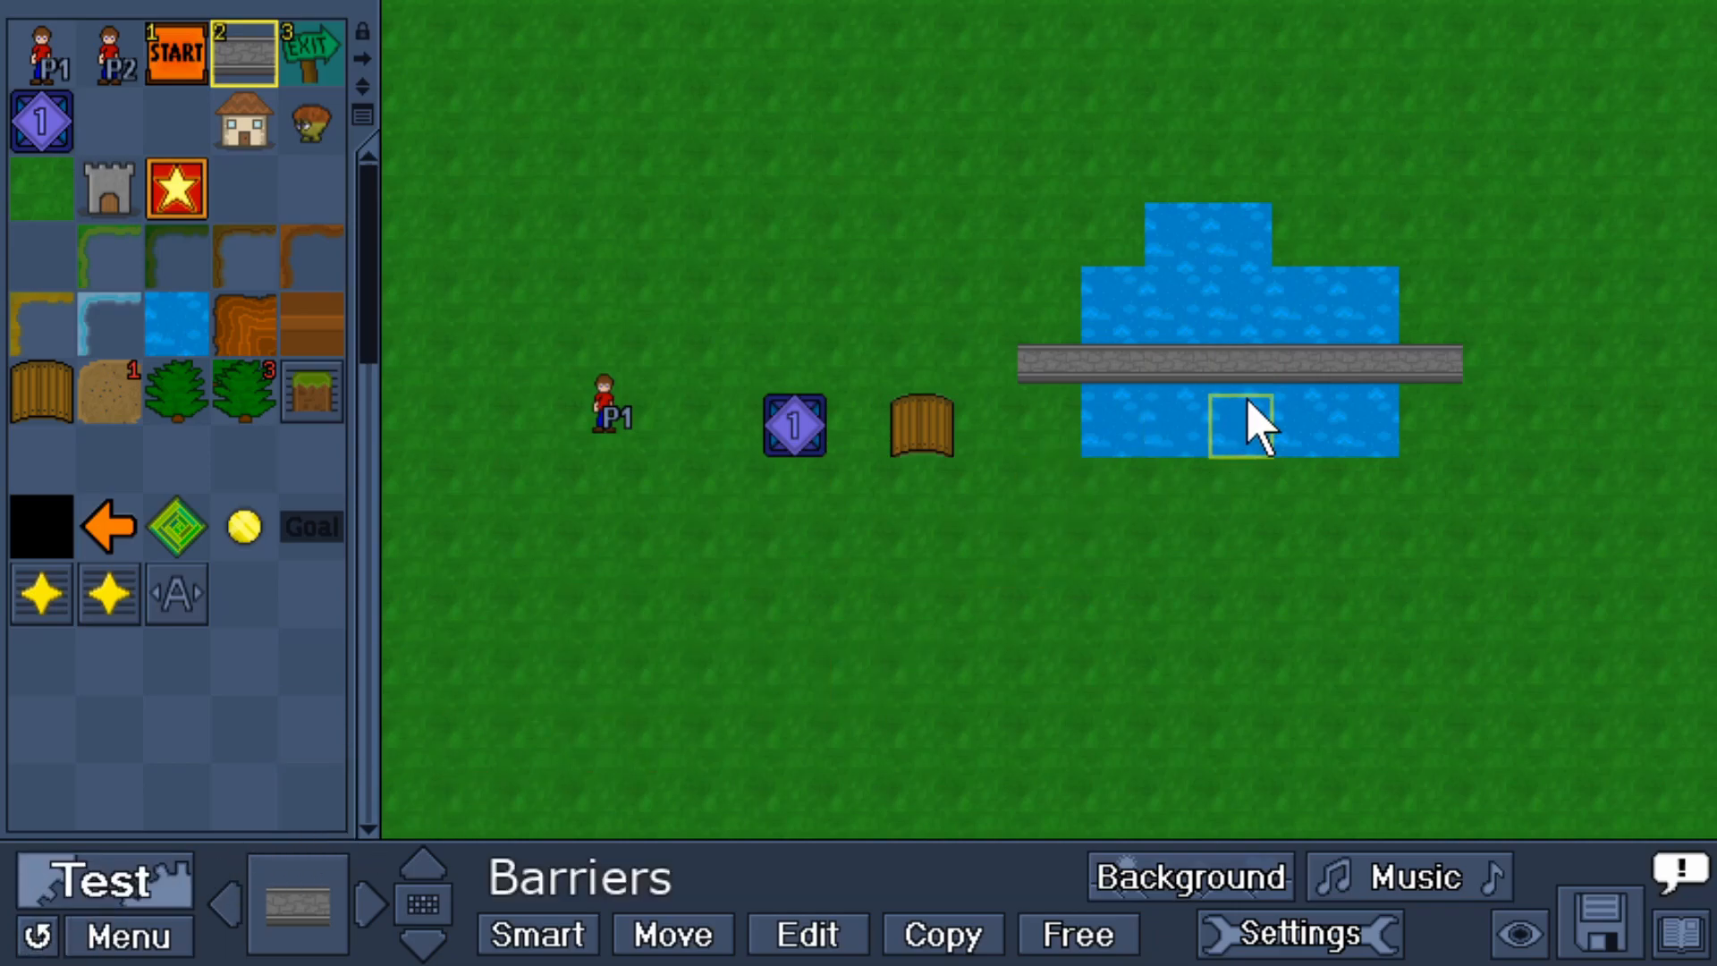
With Liquid Terrain selected, erase only the water tiles beneath the middle of the stone wall.
left_click(176, 313)
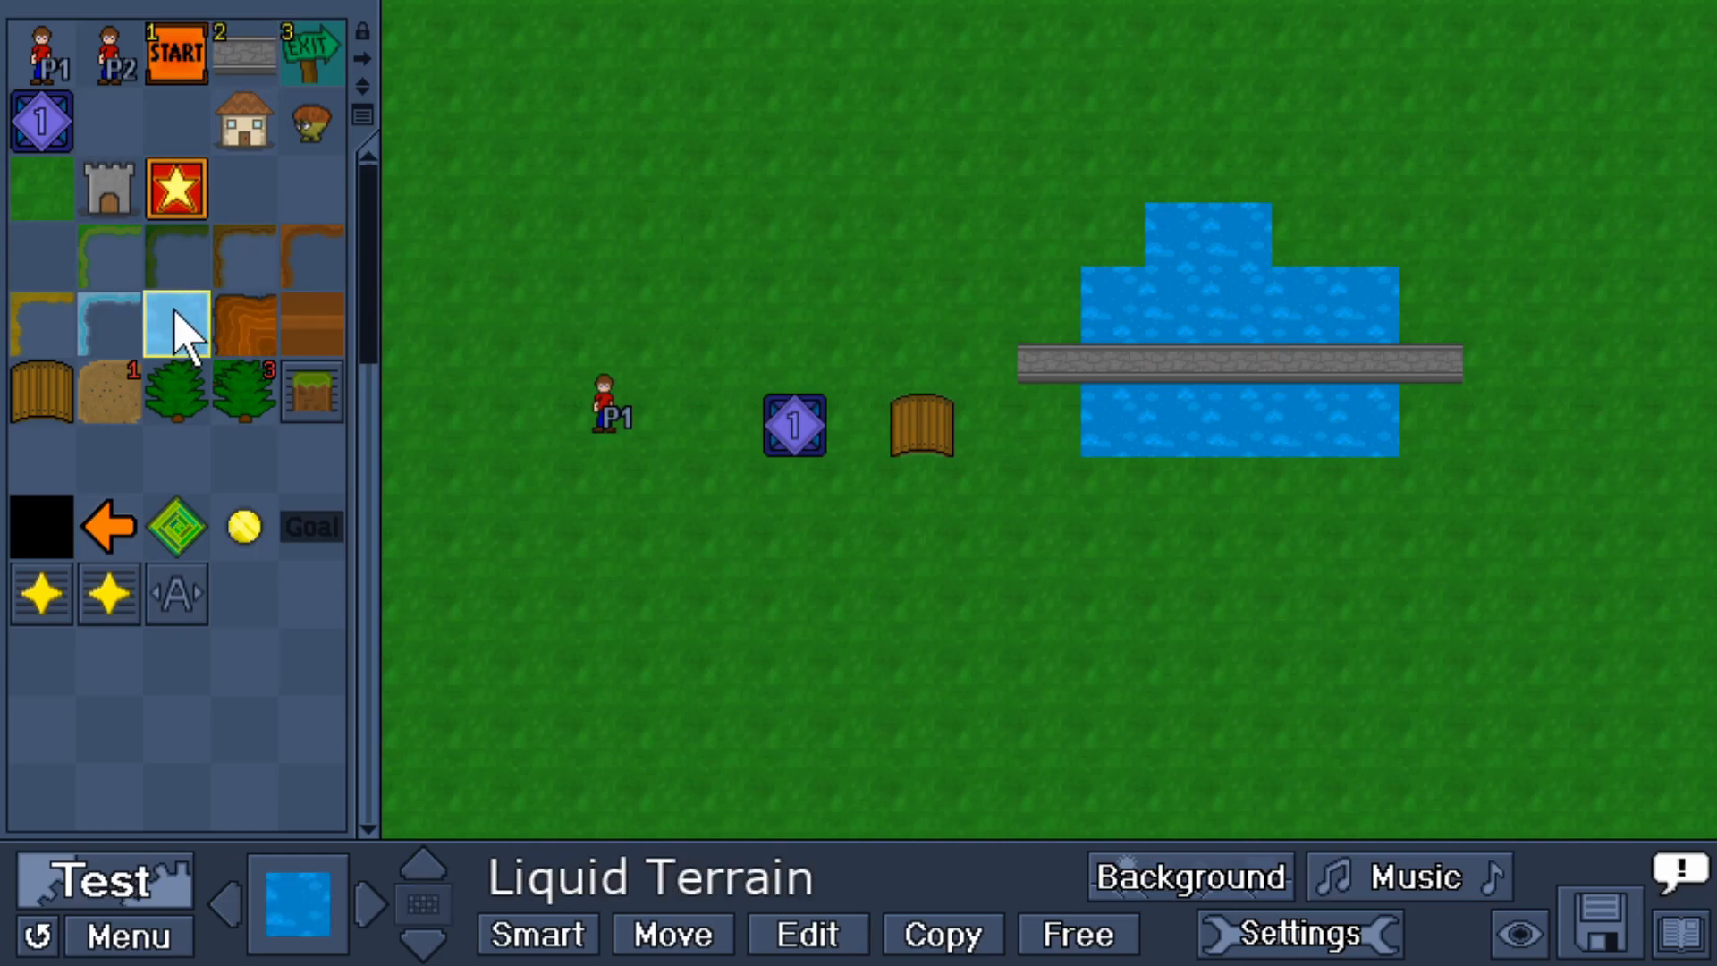
left_click(1251, 368)
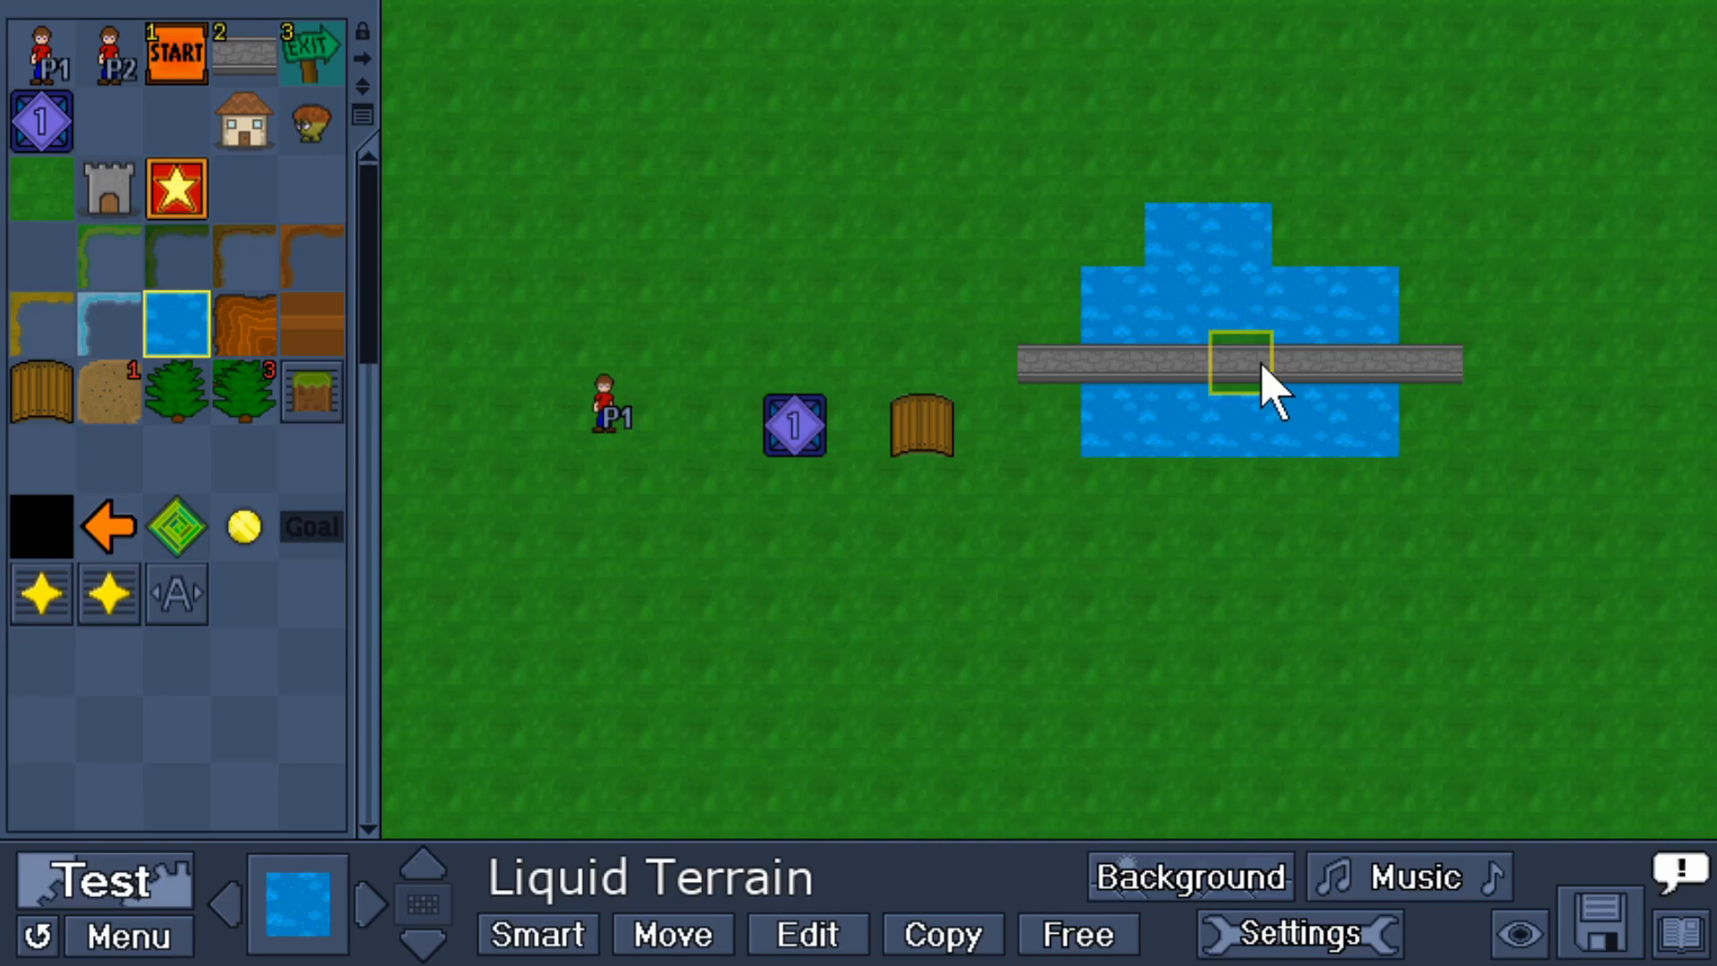
left_click(1304, 371)
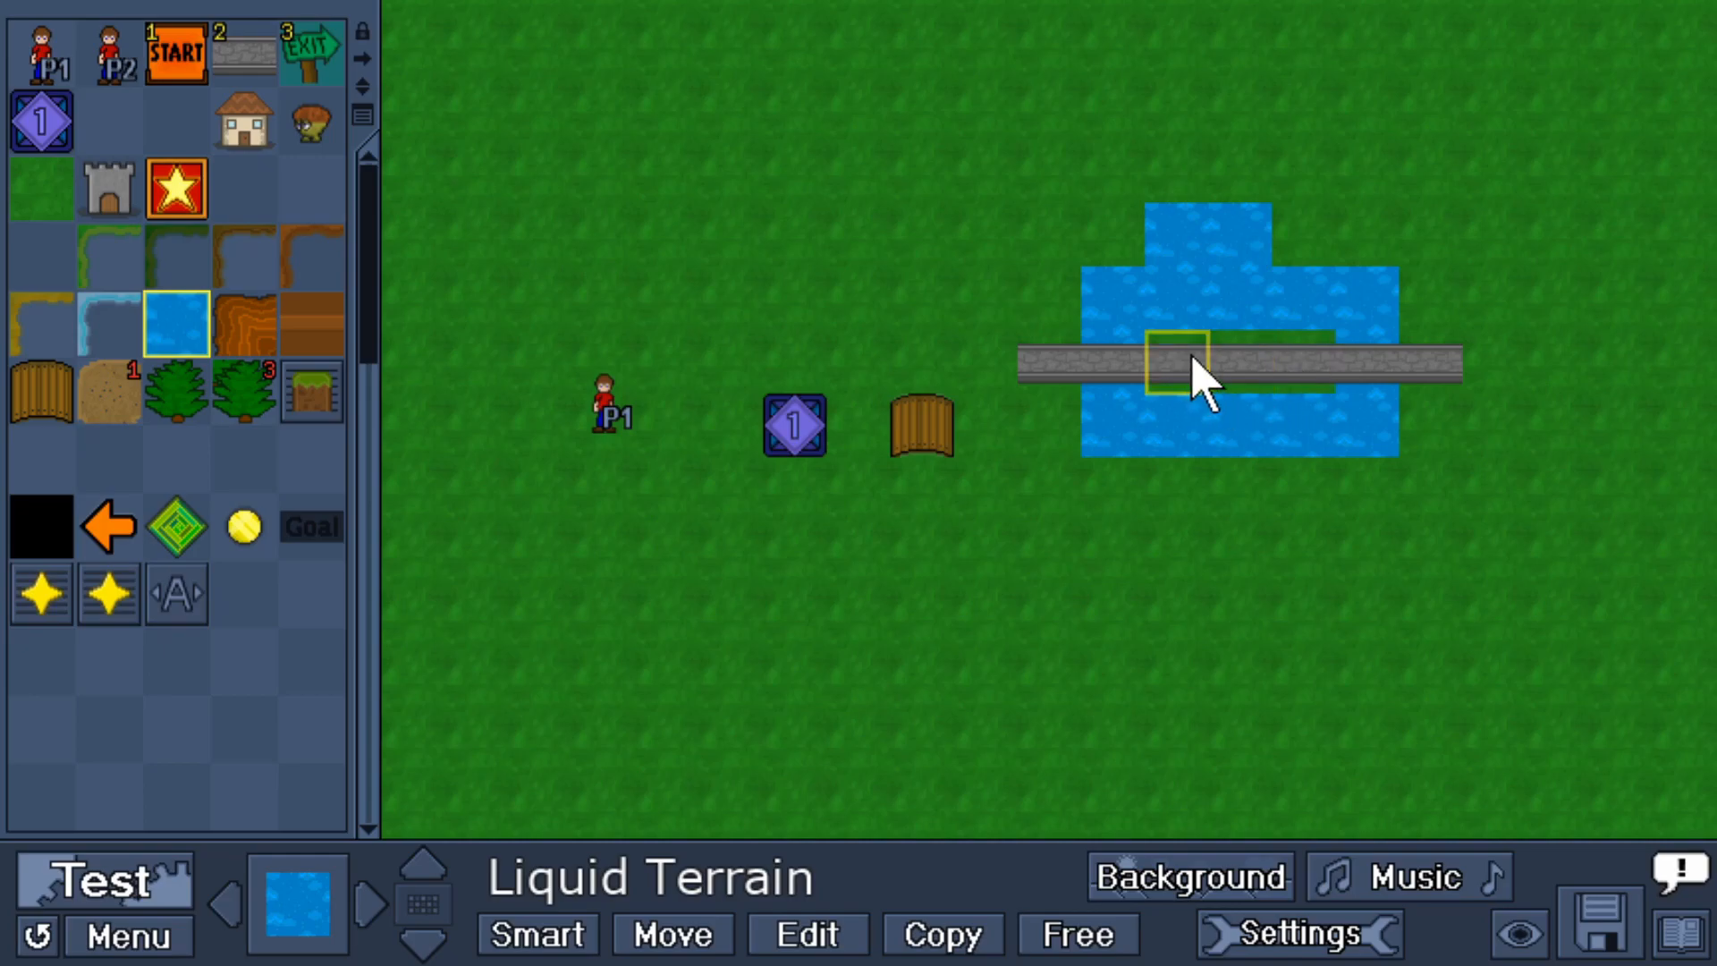
Cycle the Liquid Terrain item to its X2 variant with the double-headed arrow.
left_click(420, 940)
left_click(420, 940)
left_click(420, 940)
left_click(421, 940)
left_click(420, 940)
left_click(421, 940)
left_click(420, 940)
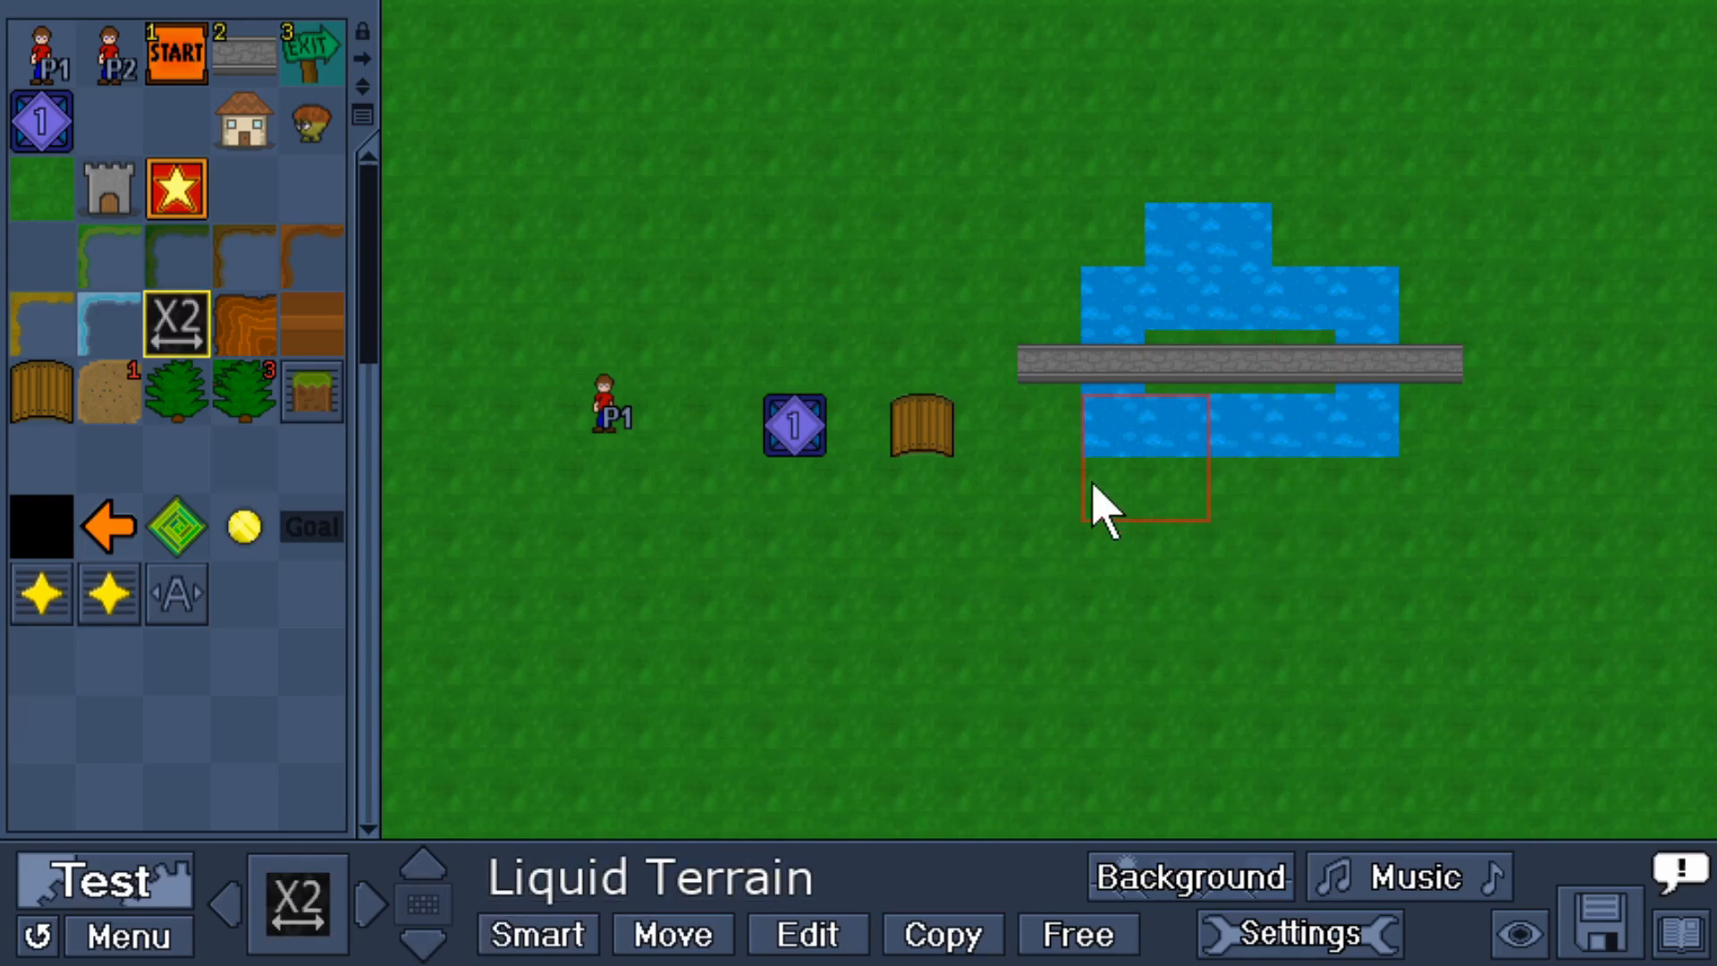
Erase the remaining water along the stone wall and undo the water deletions.
mouse_move(1304, 380)
left_mouse_down()
mouse_move(1350, 372)
mouse_move(1173, 394)
mouse_move(1122, 352)
left_mouse_up()
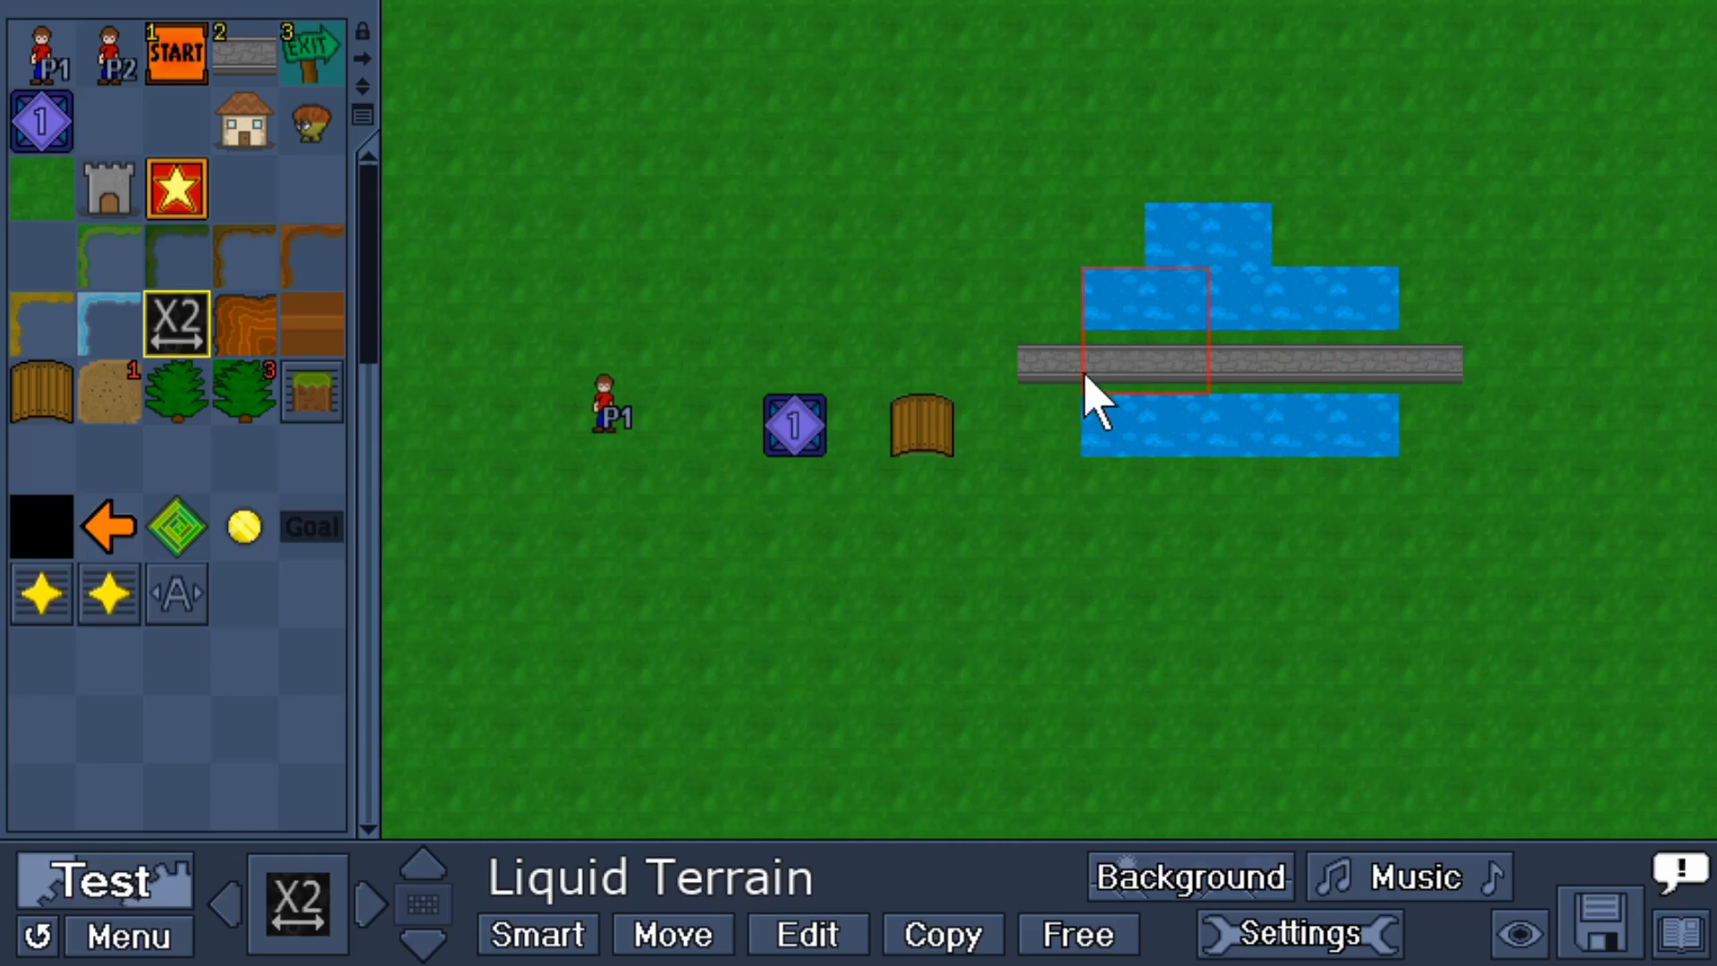
left_click(38, 936)
left_click(38, 935)
left_click(37, 936)
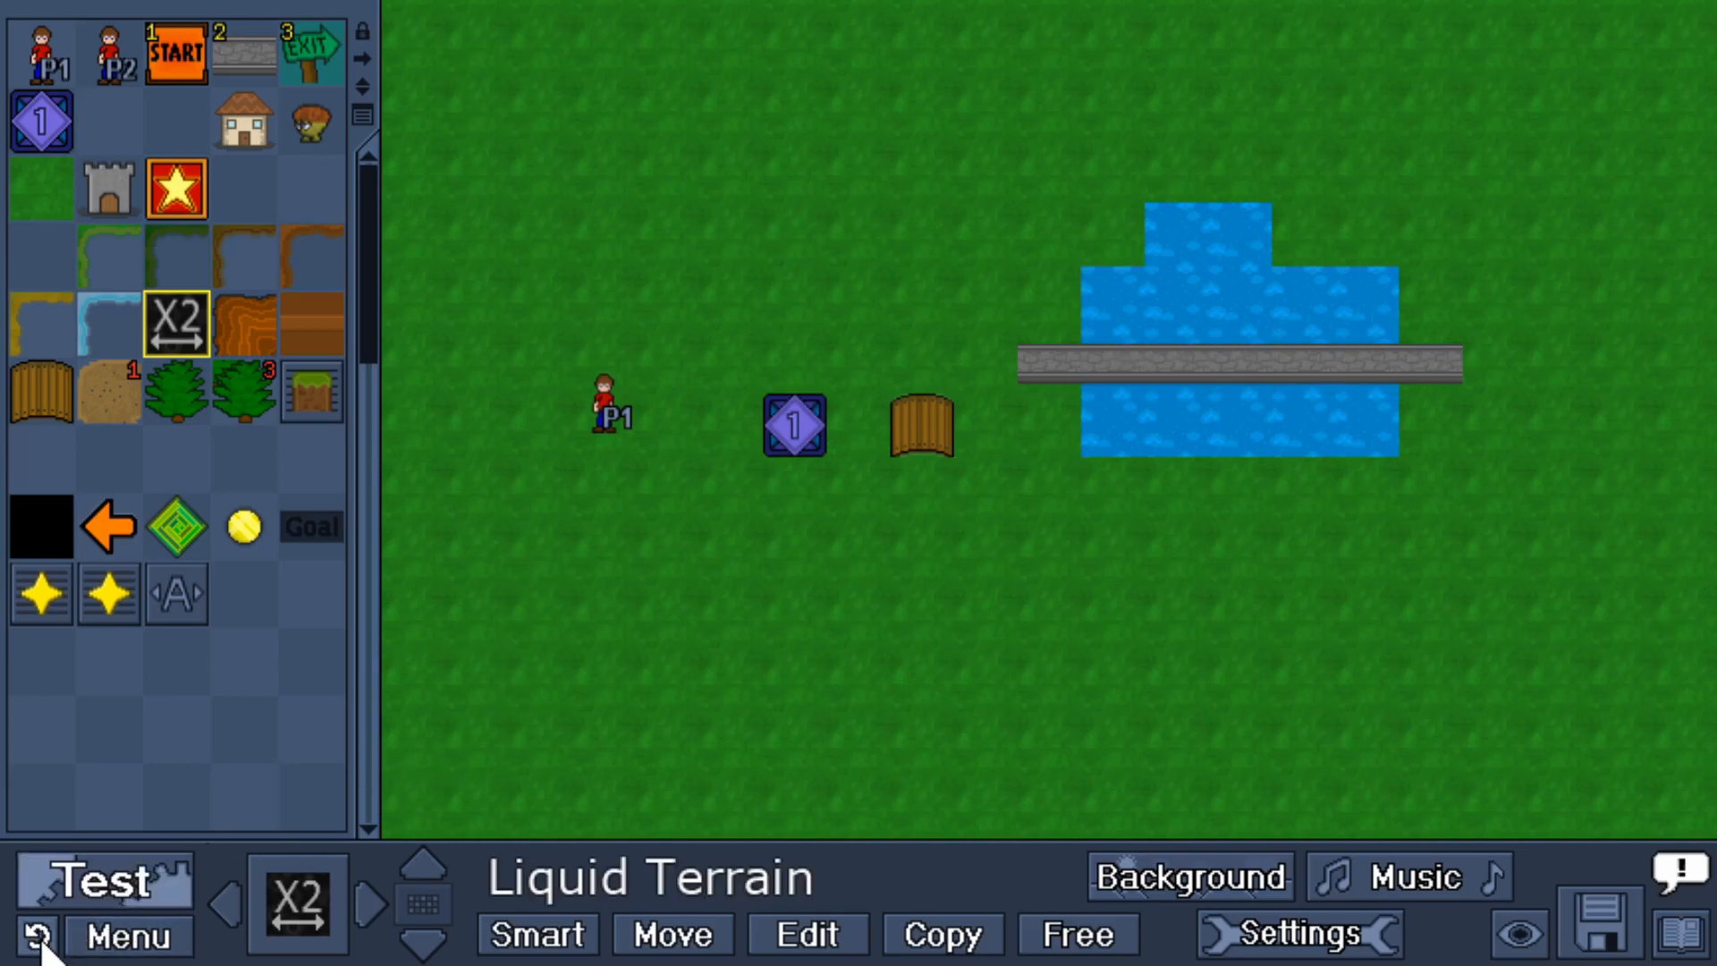
Move the water tile under the middle of the stone wall to the grass just below the pond.
left_click(661, 933)
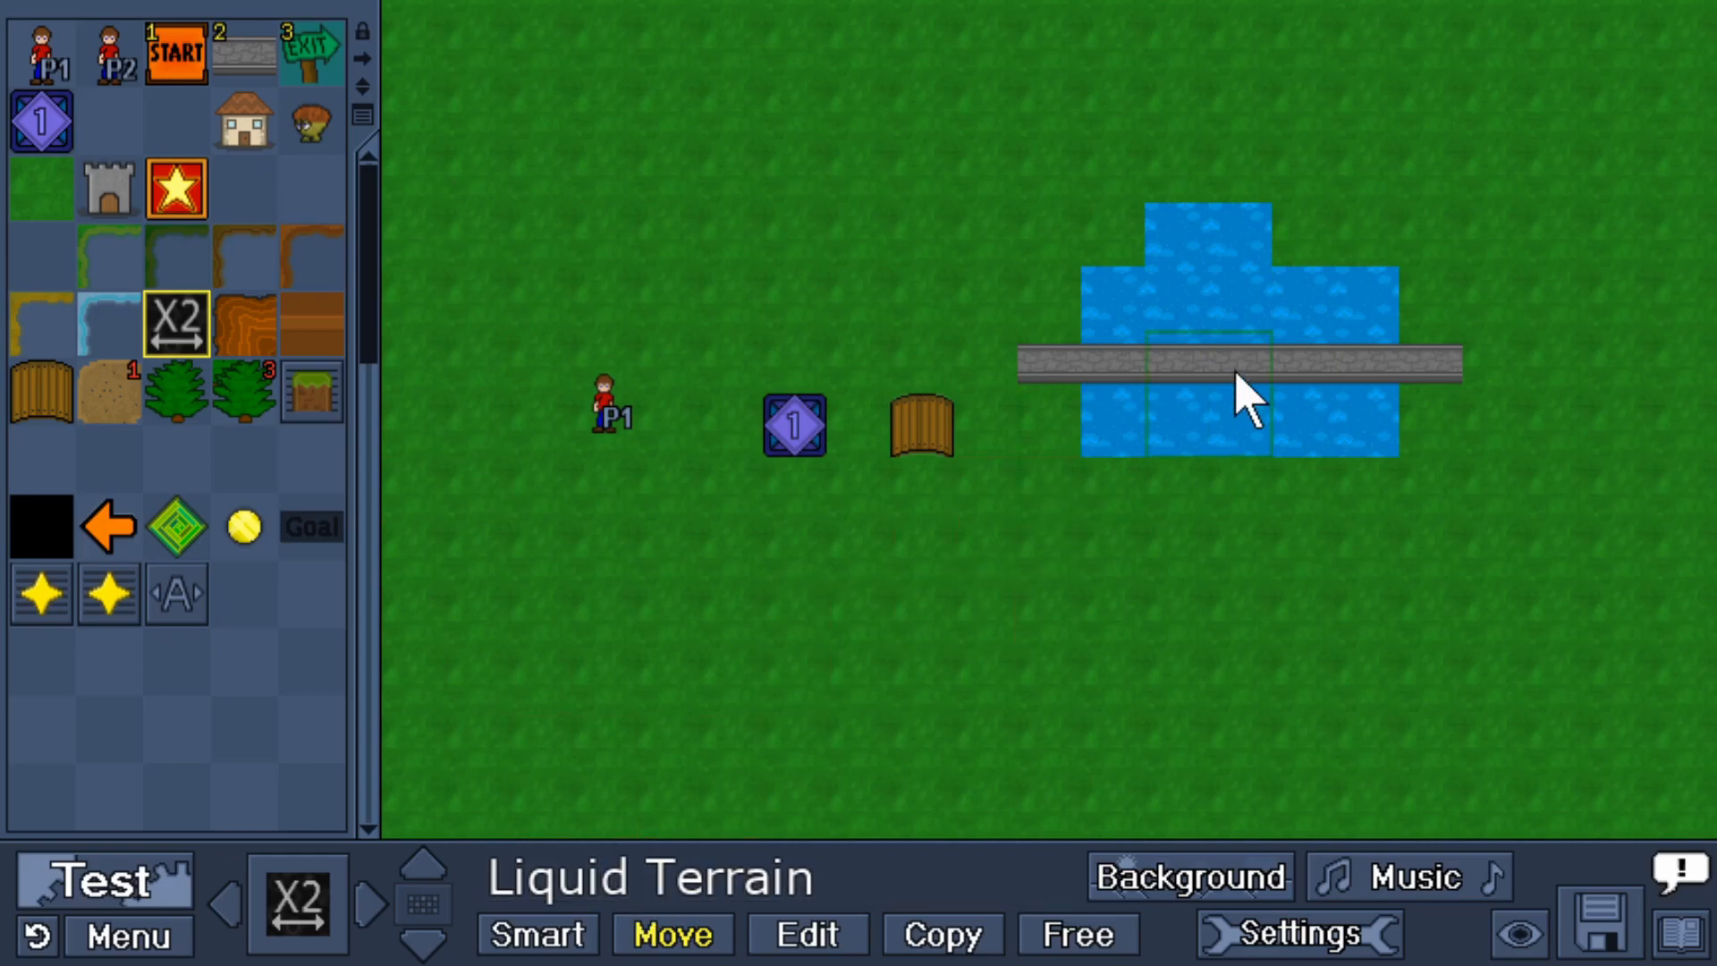
left_click_drag(1263, 385, 1114, 582)
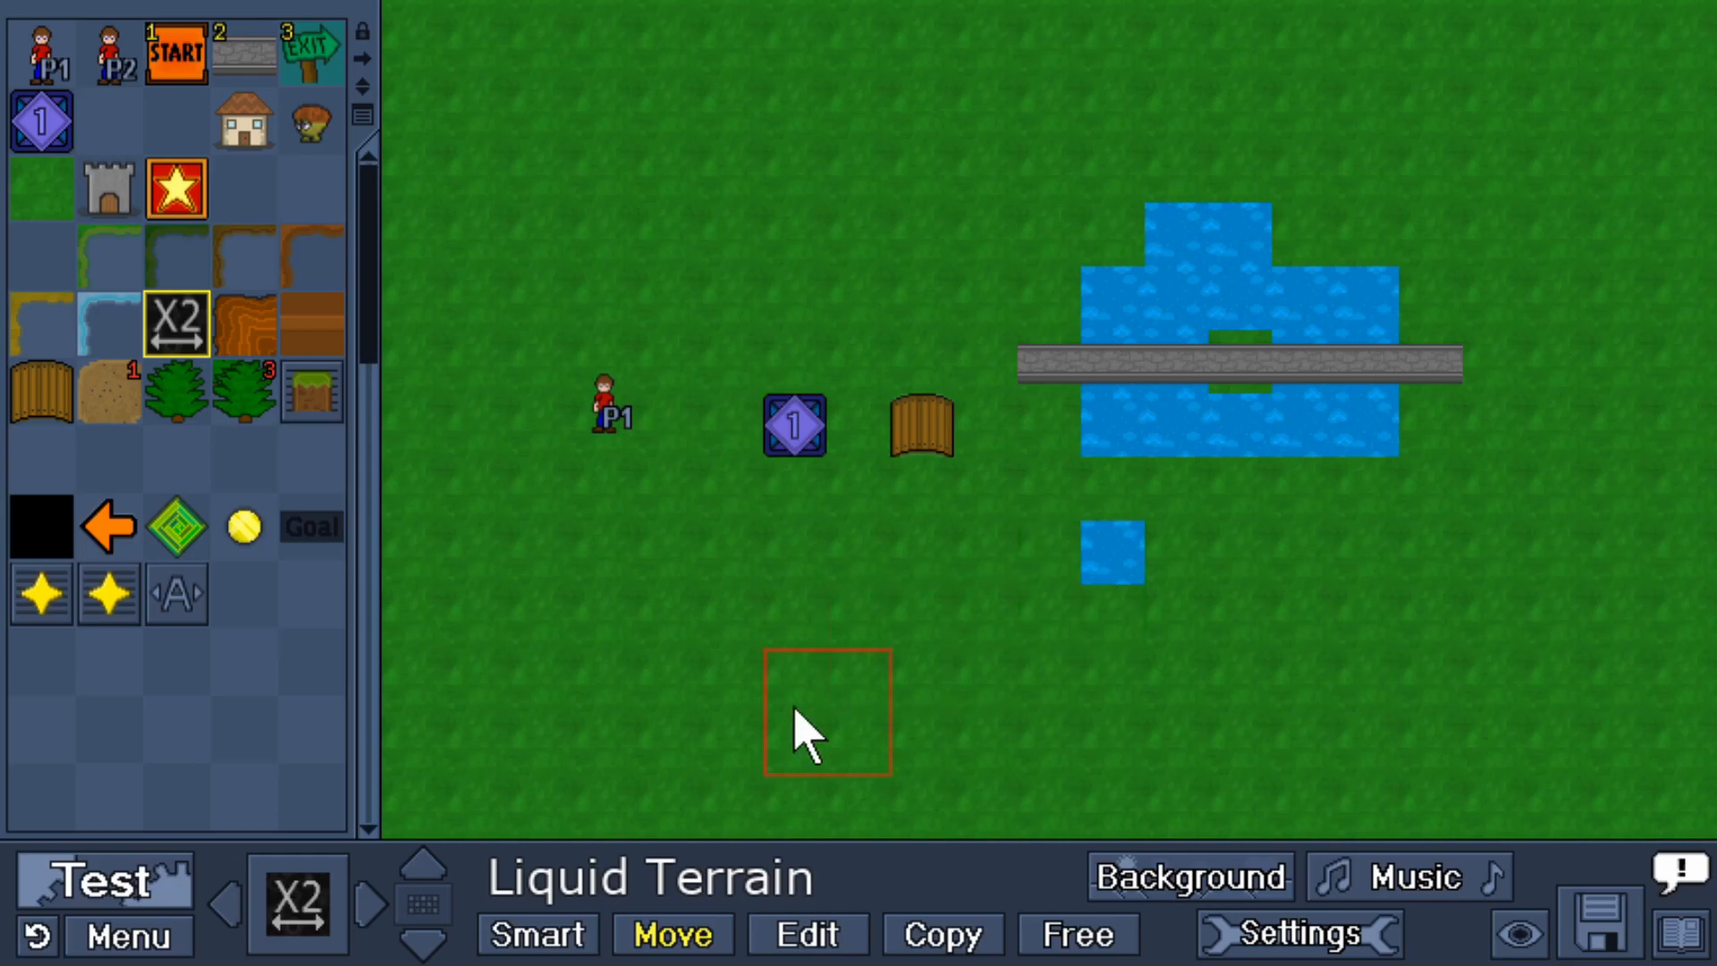
Open First Level for editing from the Level Manager.
left_click(129, 937)
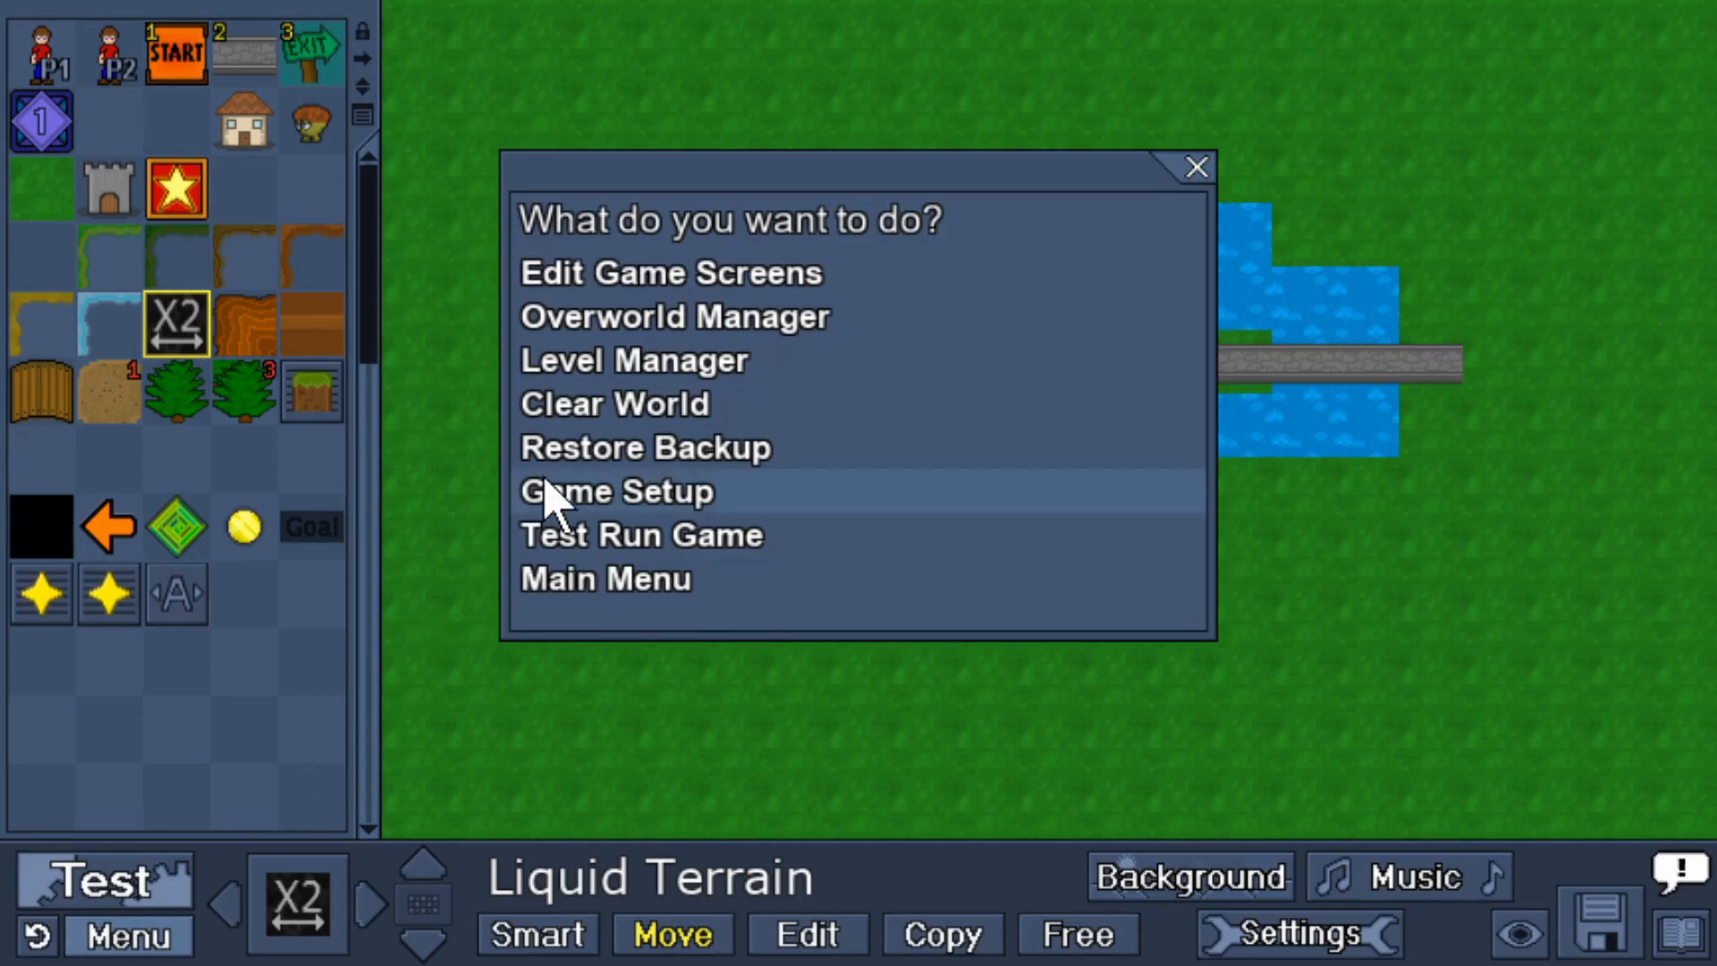
left_click(626, 367)
left_click(662, 363)
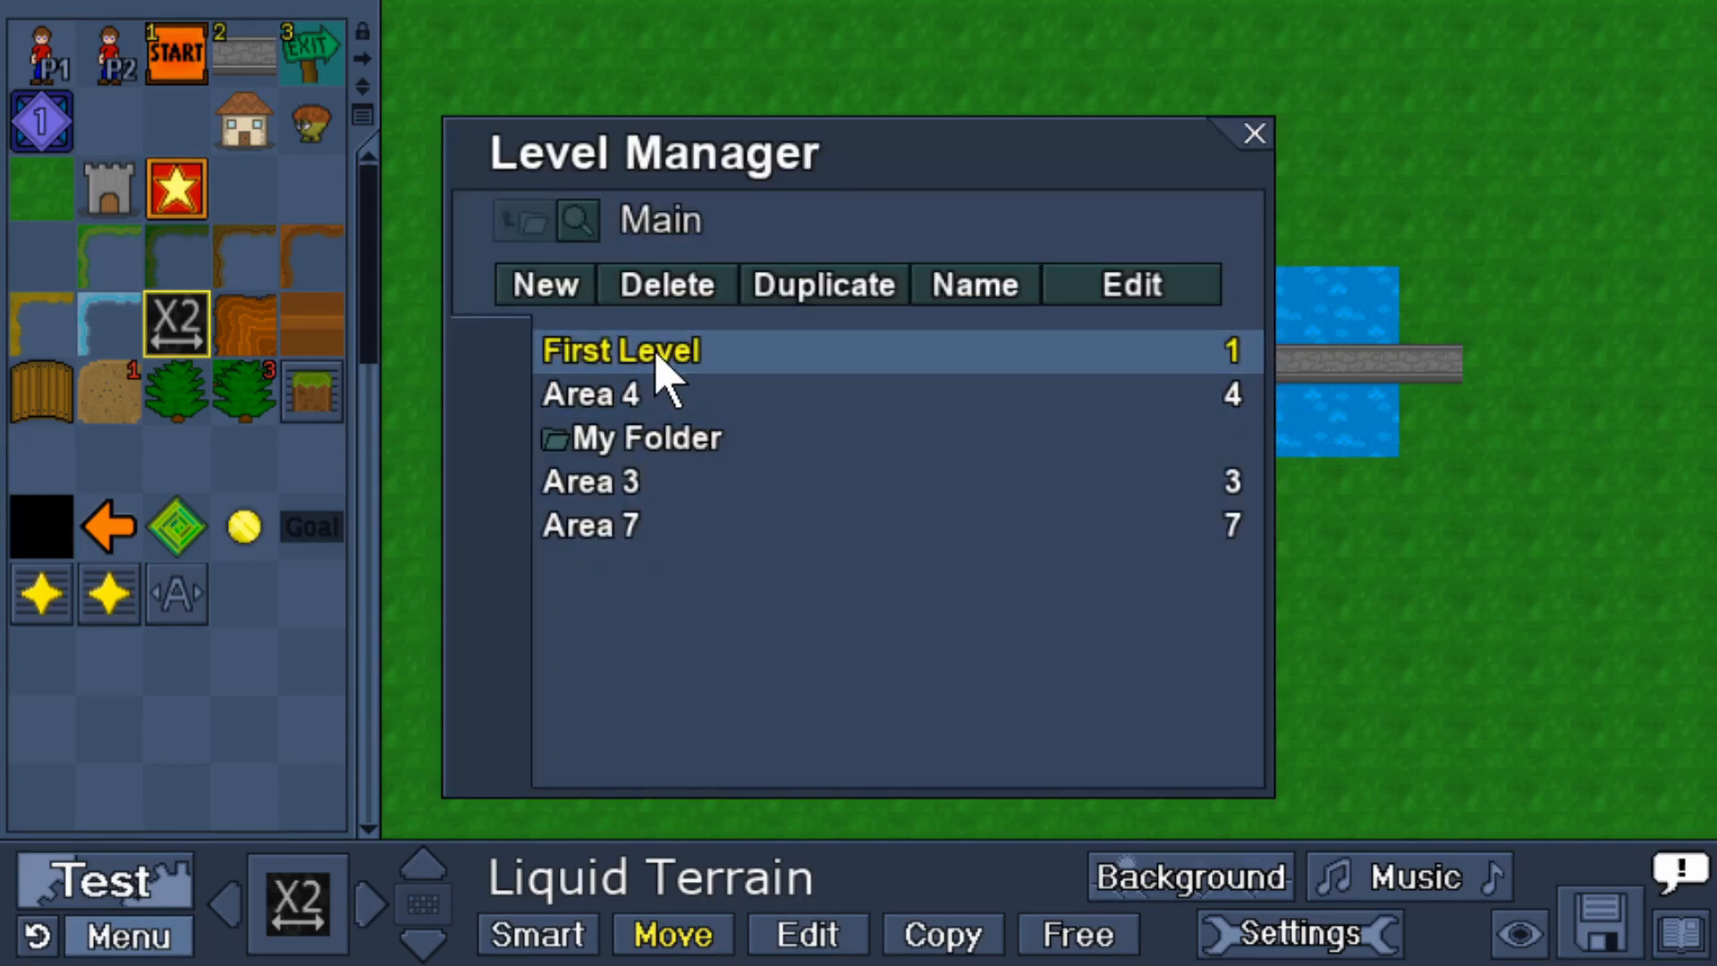
left_click(1146, 304)
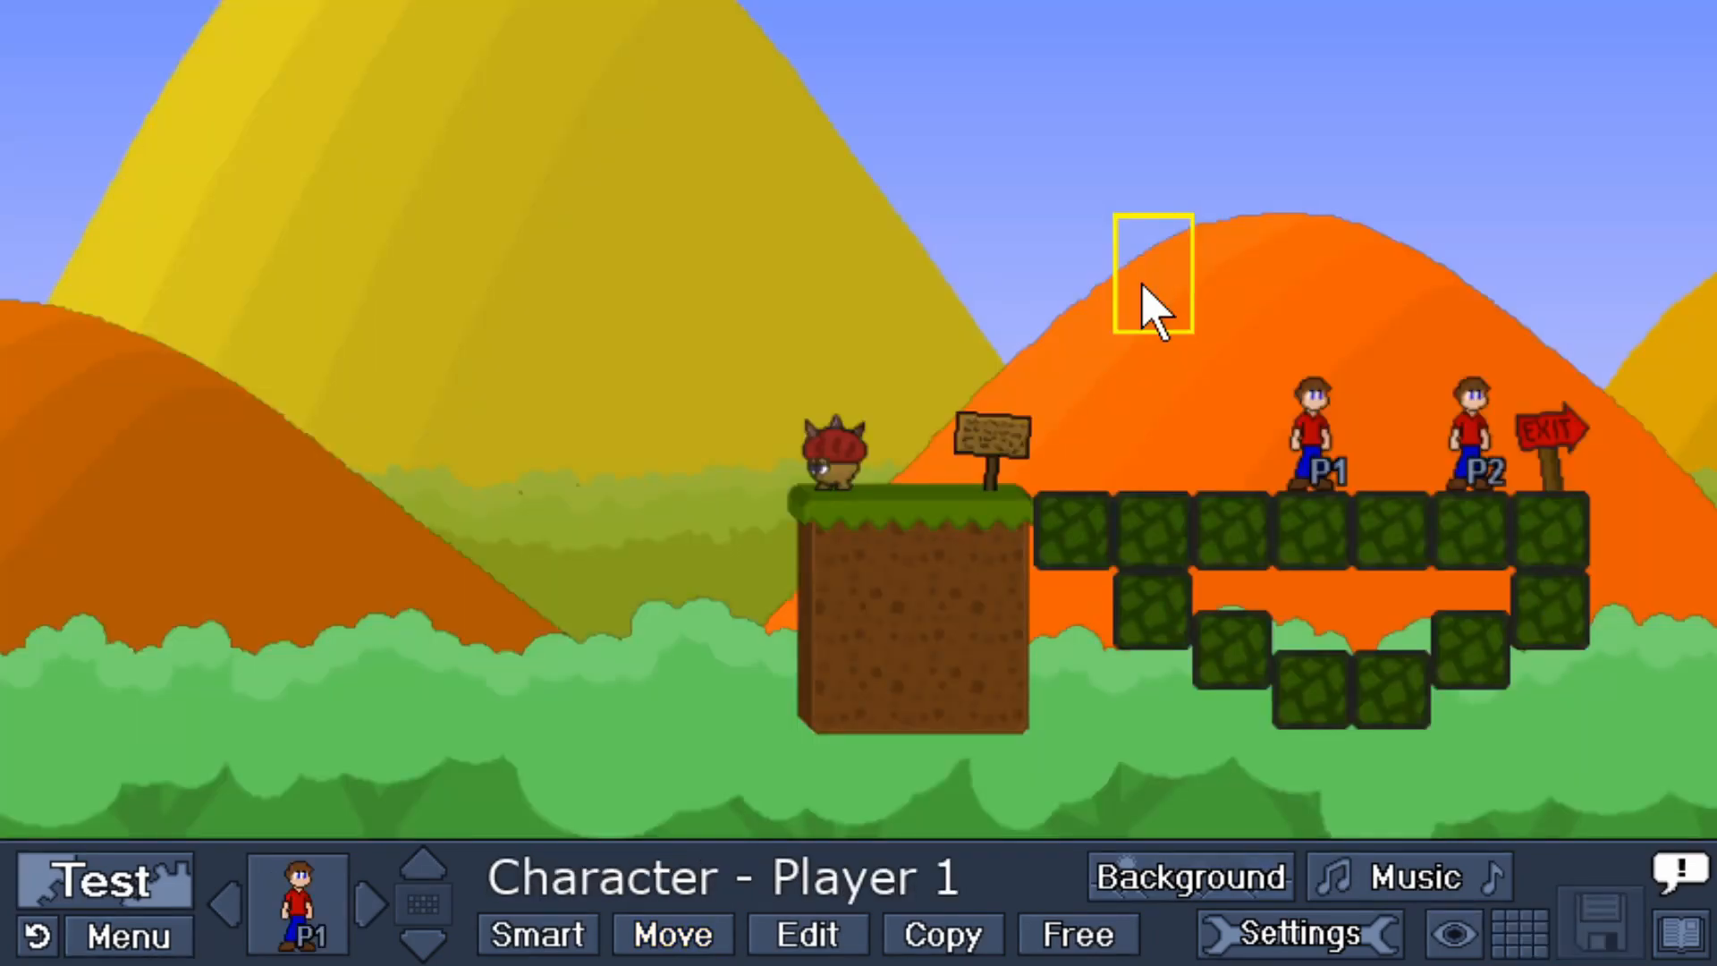
Select the red-arrow variant of Ground - Grass and build a large rectangular grass block in the sky left of the level.
left_click(291, 926)
left_click(56, 523)
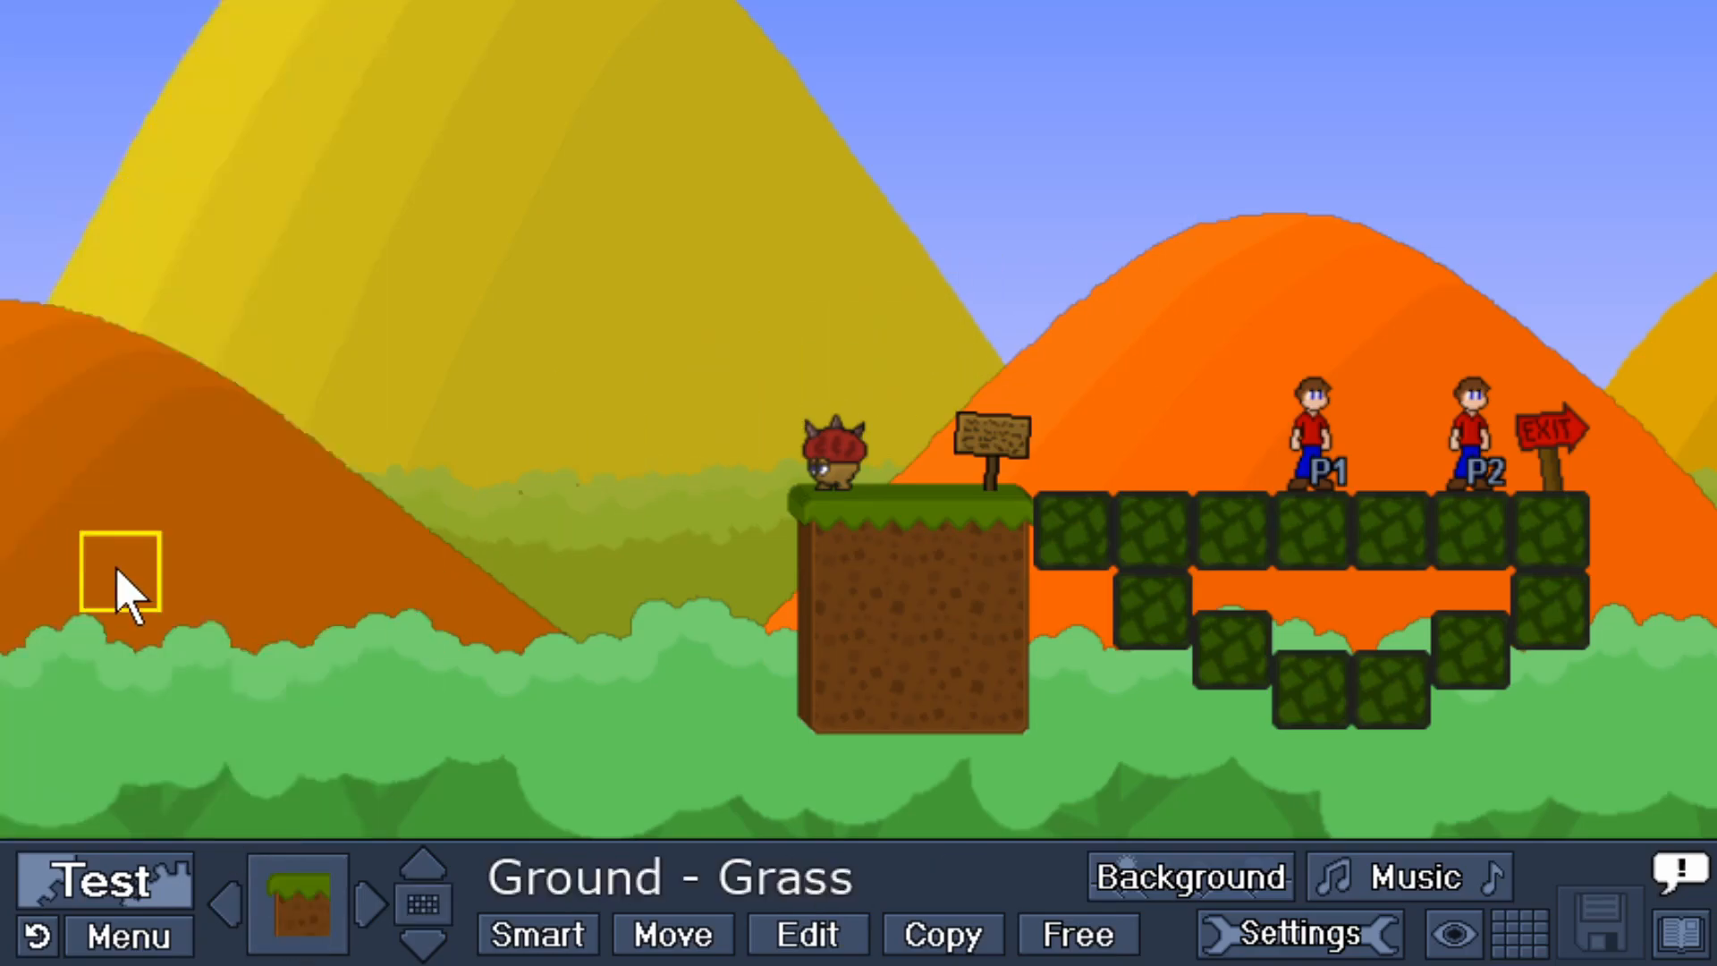
left_click(414, 906)
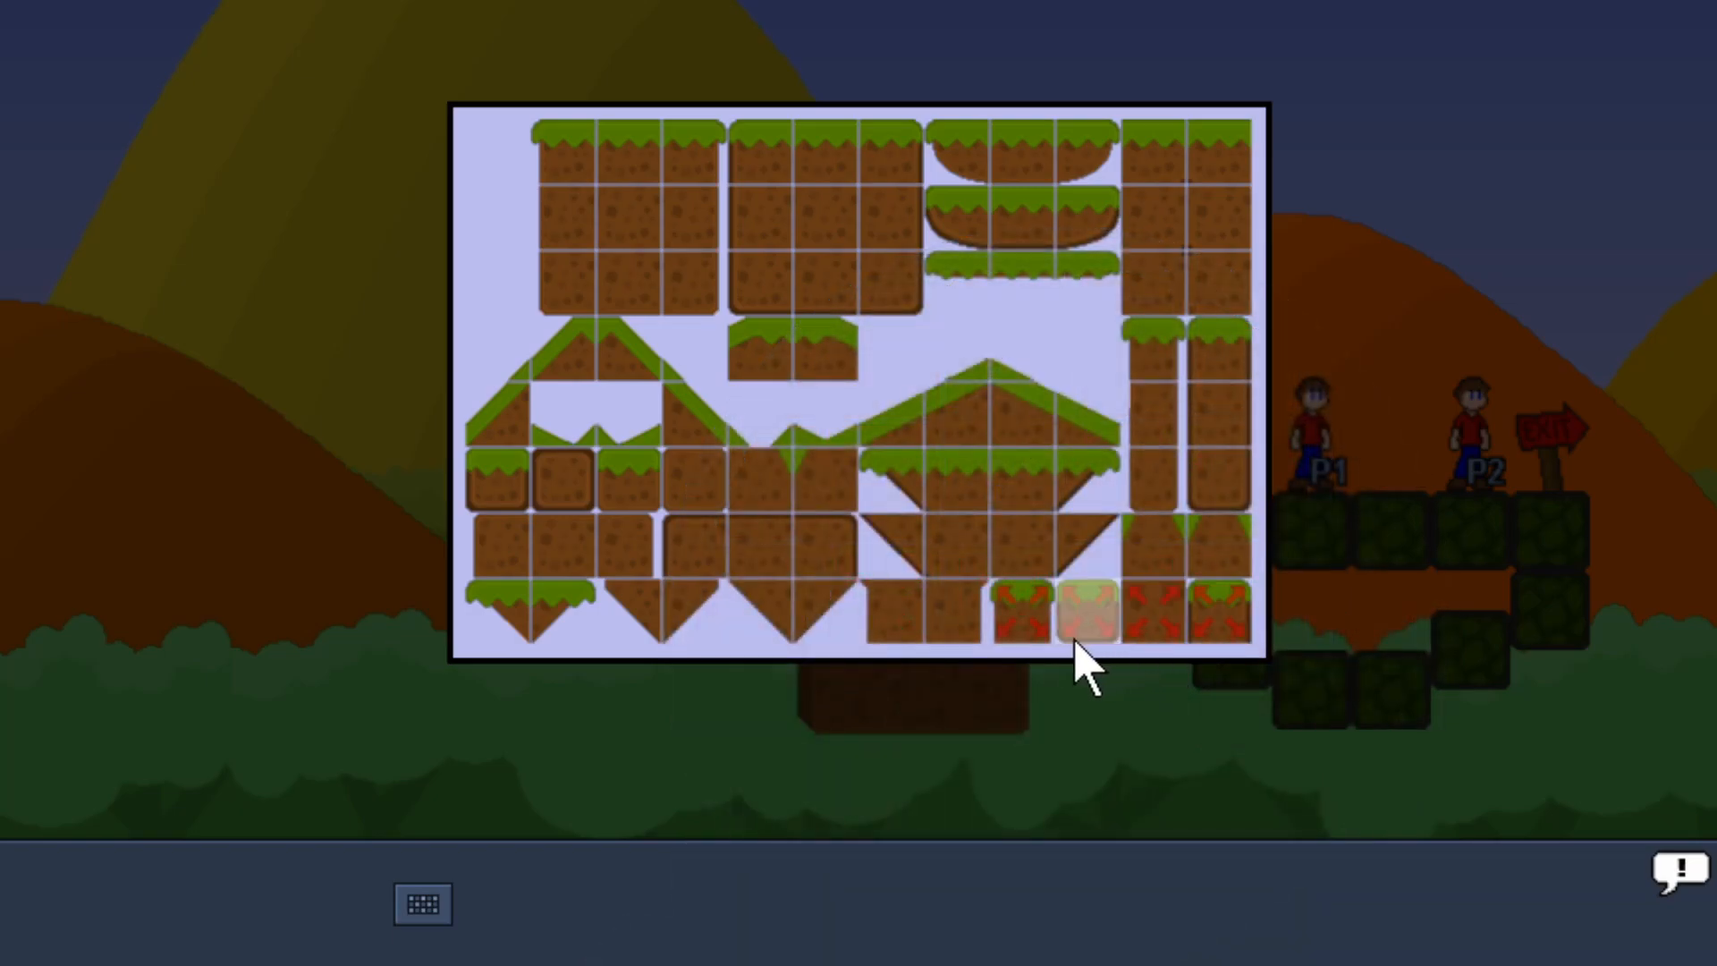
left_click(997, 639)
left_click_drag(460, 415, 584, 490)
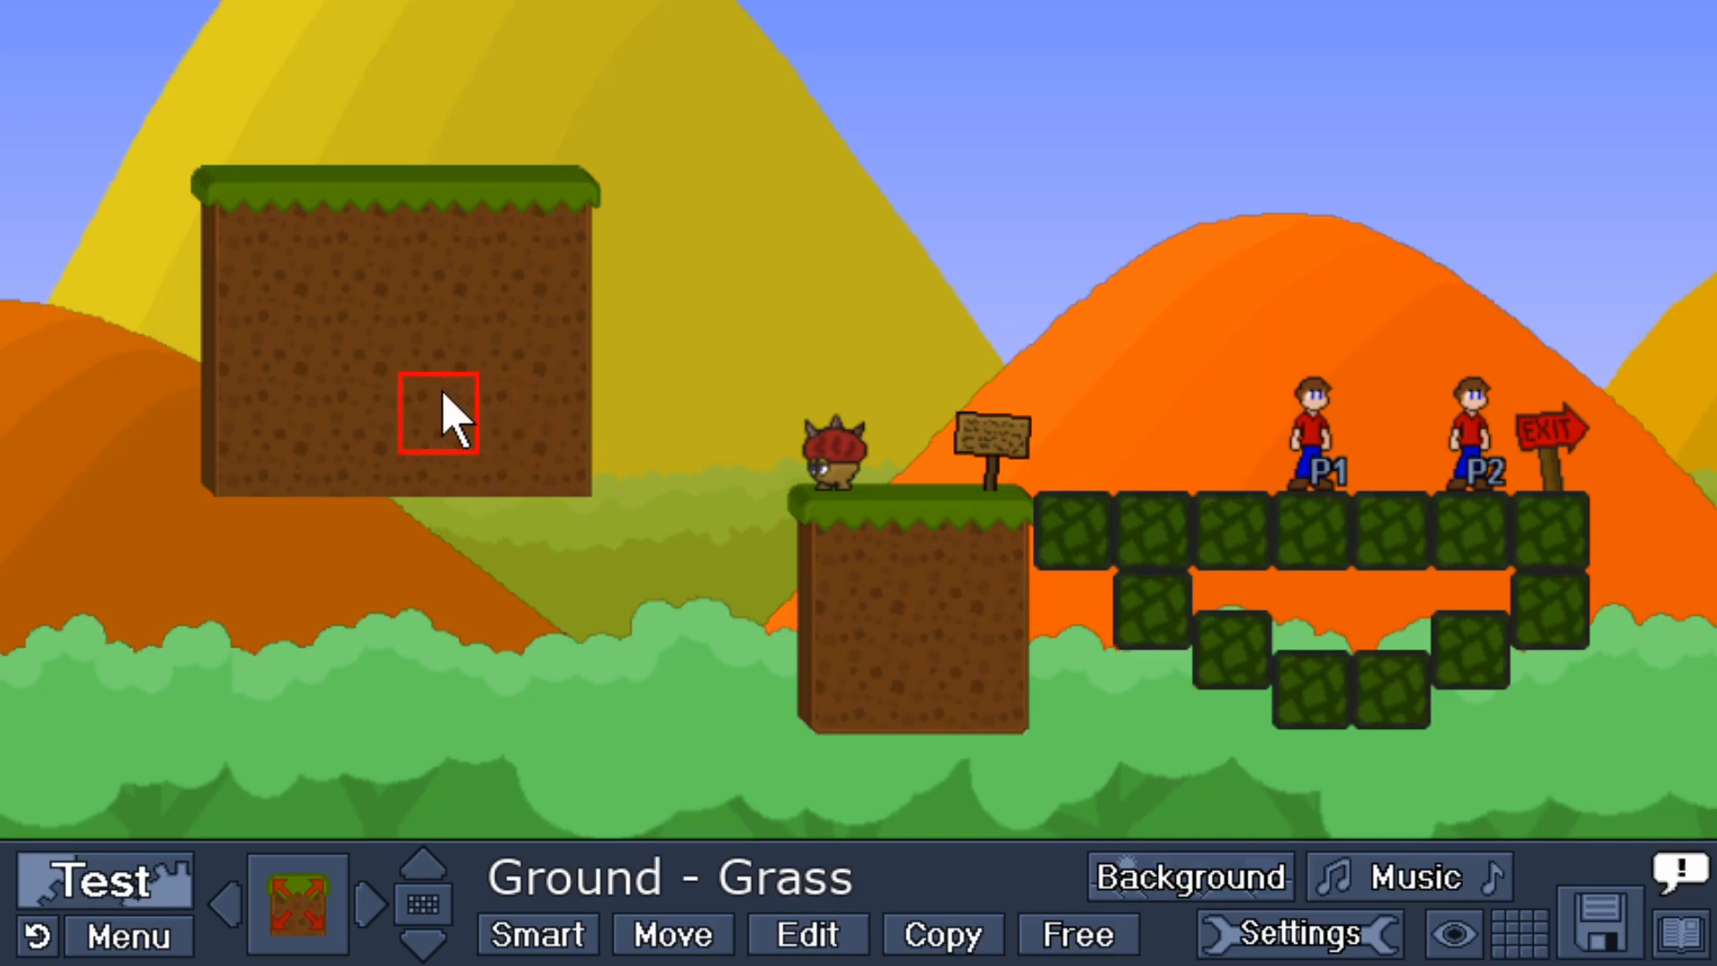
Erase the grass block, and build and erase a long, thin grass strip in the sky above the level.
right_click(298, 304)
left_click_drag(258, 170, 977, 186)
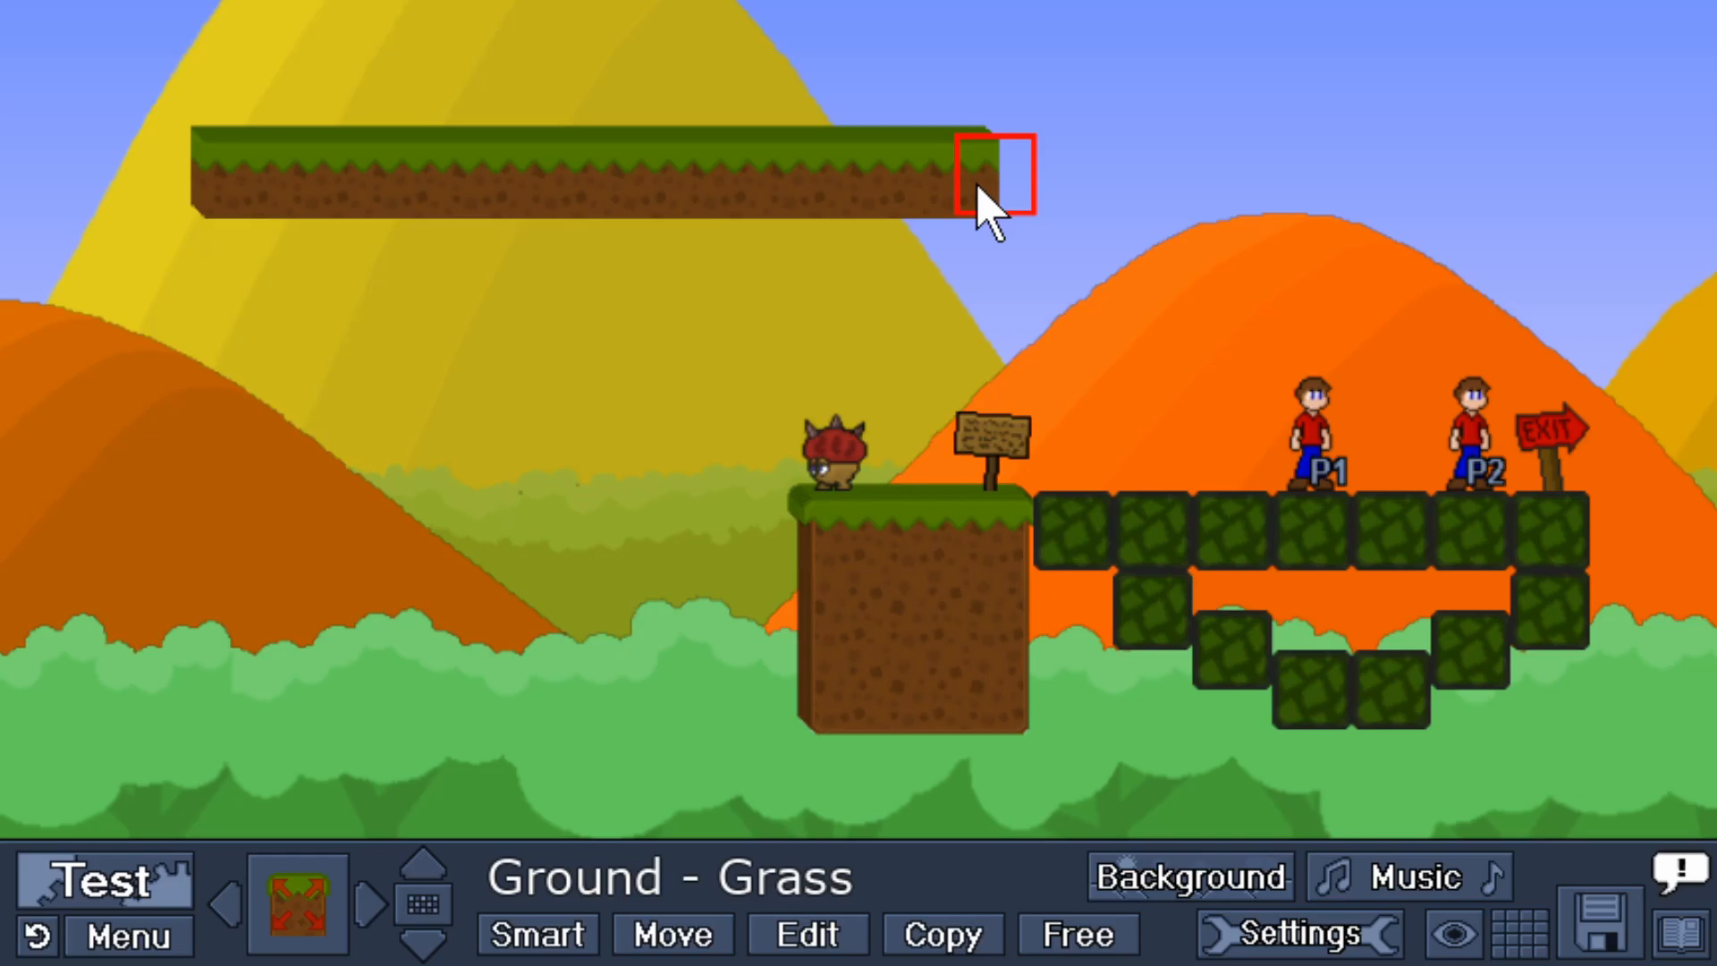
right_click(689, 215)
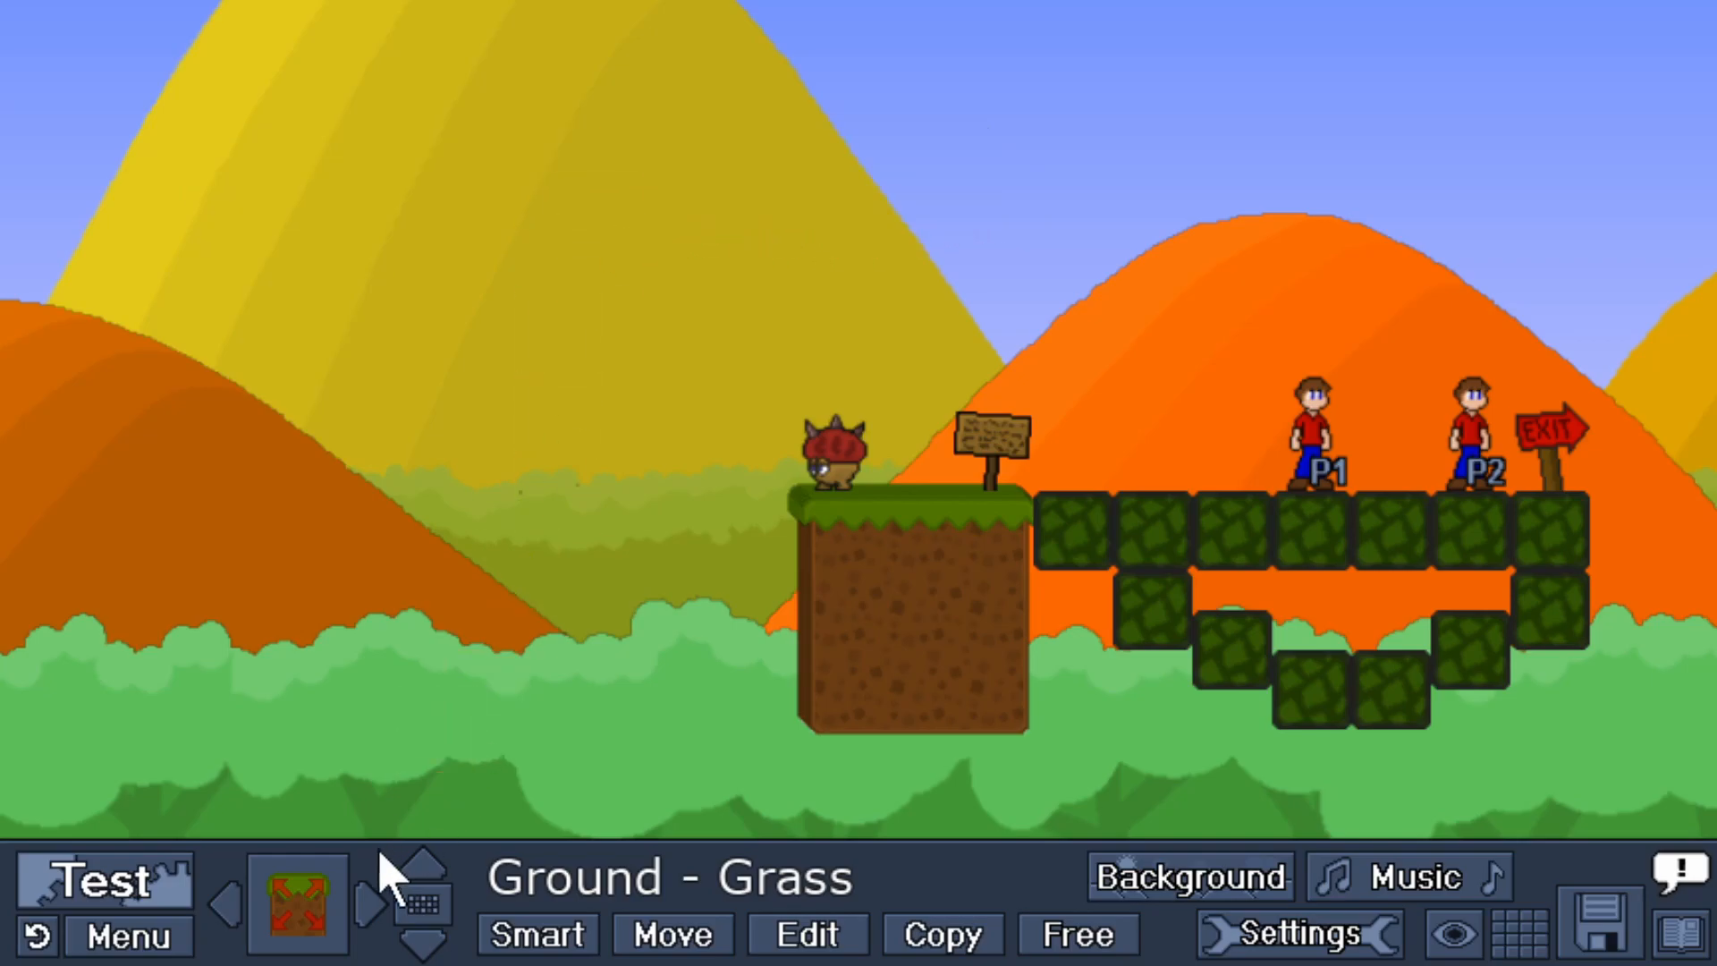
Select the heart from Items - General and place five columns and four rows of hearts left of the existing ground.
left_click(326, 902)
left_click(176, 123)
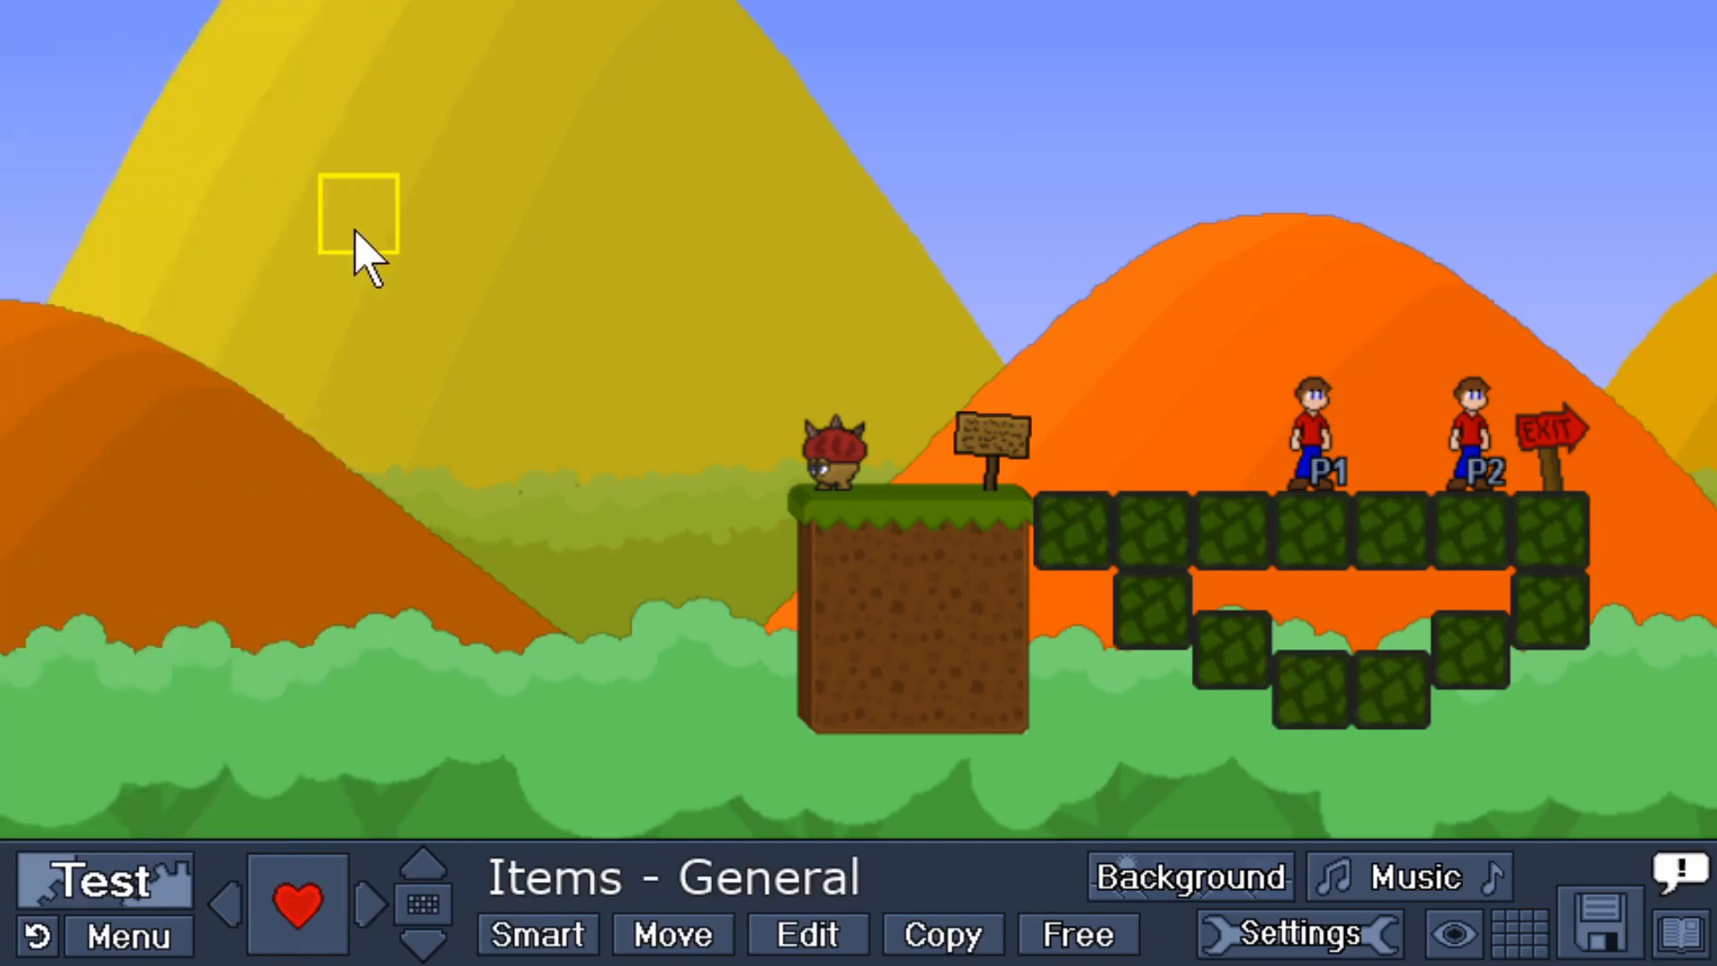
left_click_drag(376, 235, 662, 436)
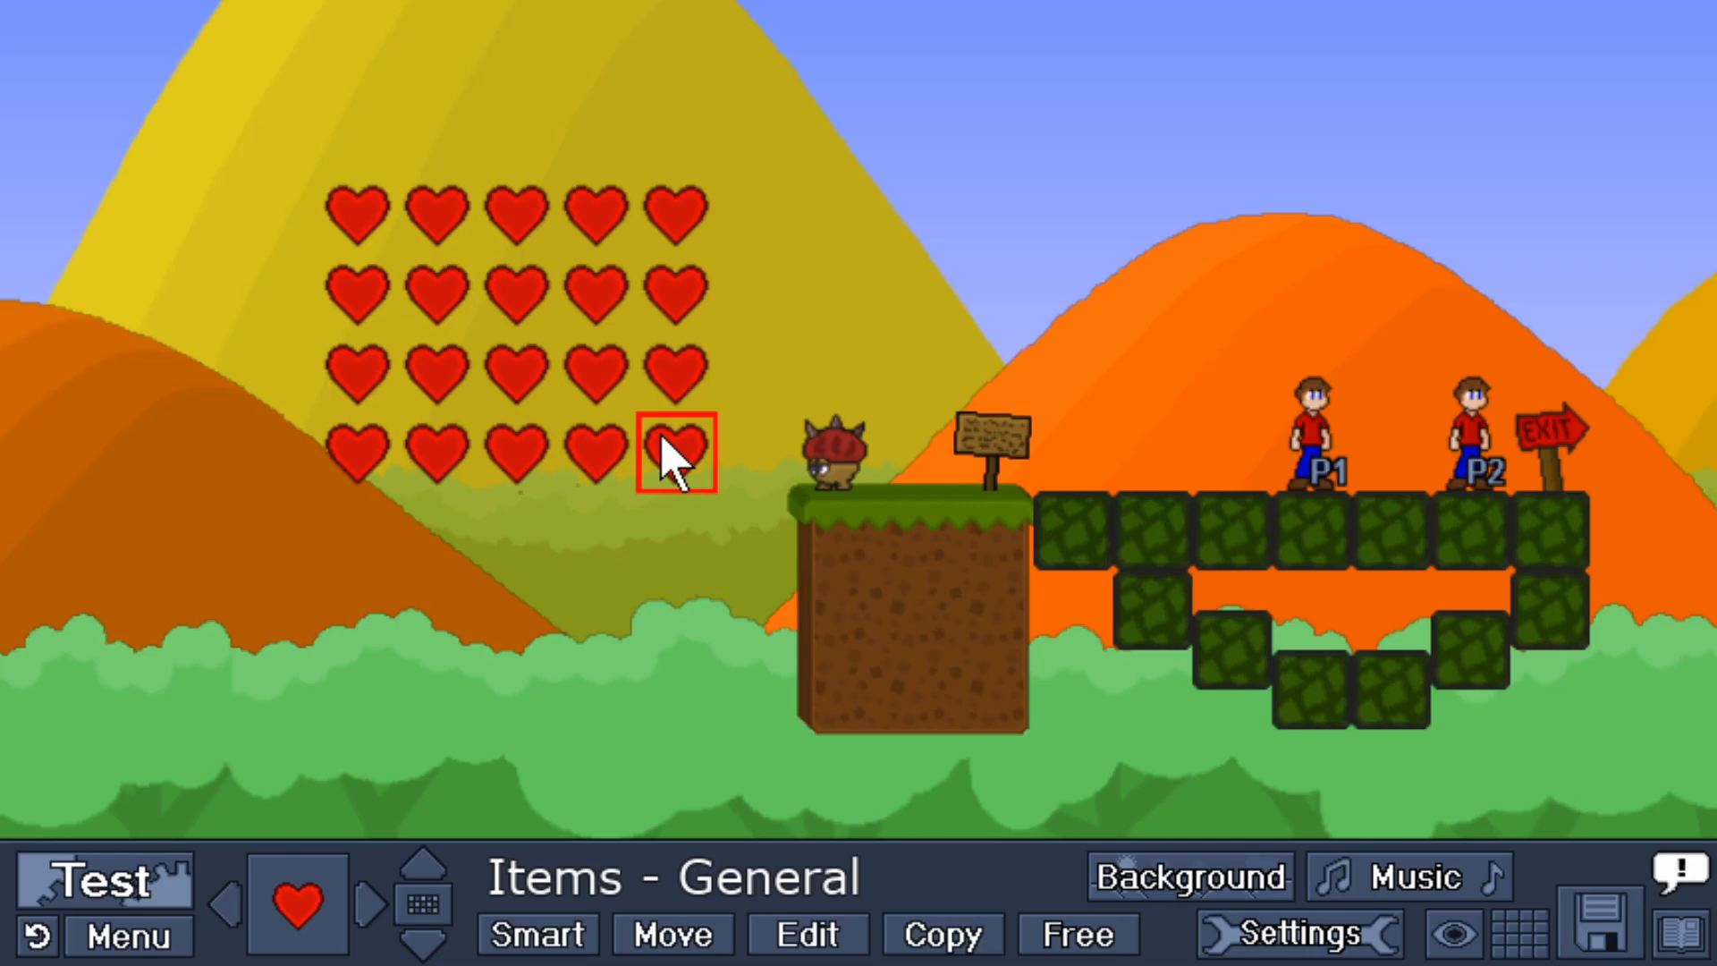
Erase the hearts and the left part of the level, and undo the erasure of the players, exit and remaining blocks.
mouse_move(238, 170)
left_mouse_down()
mouse_move(233, 146)
mouse_move(683, 478)
mouse_move(1540, 735)
mouse_move(1655, 733)
mouse_move(1220, 706)
left_mouse_up()
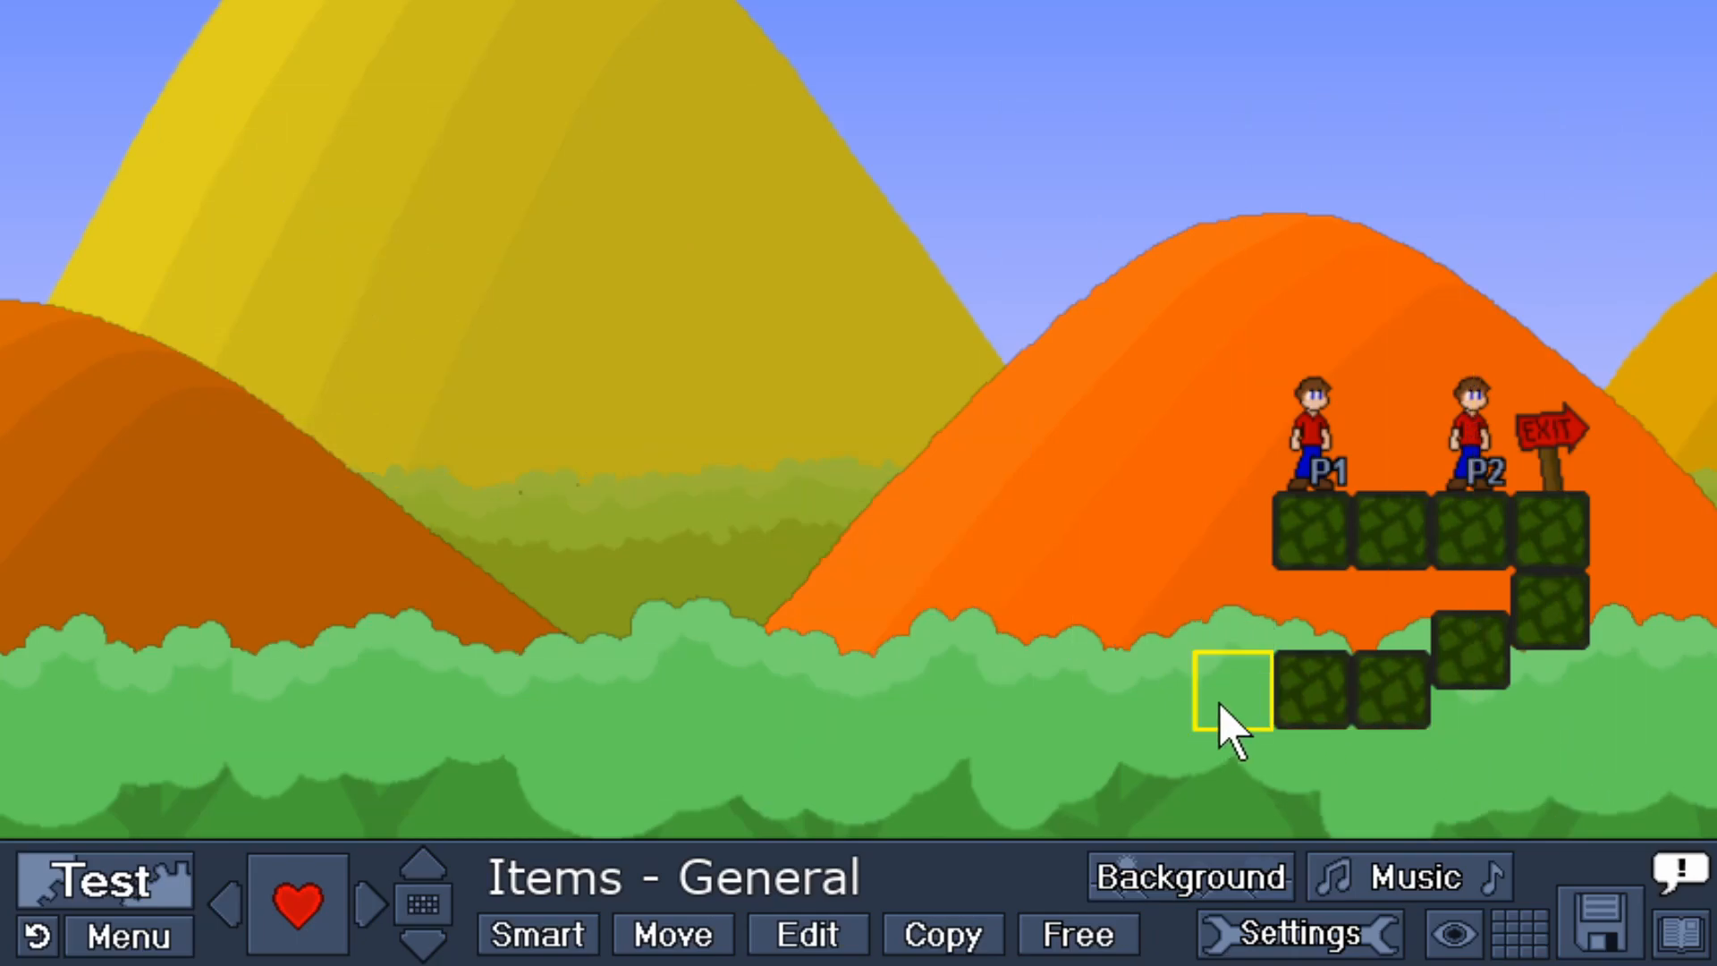
mouse_move(1154, 338)
left_mouse_down()
mouse_move(1592, 739)
mouse_move(1587, 711)
left_mouse_up()
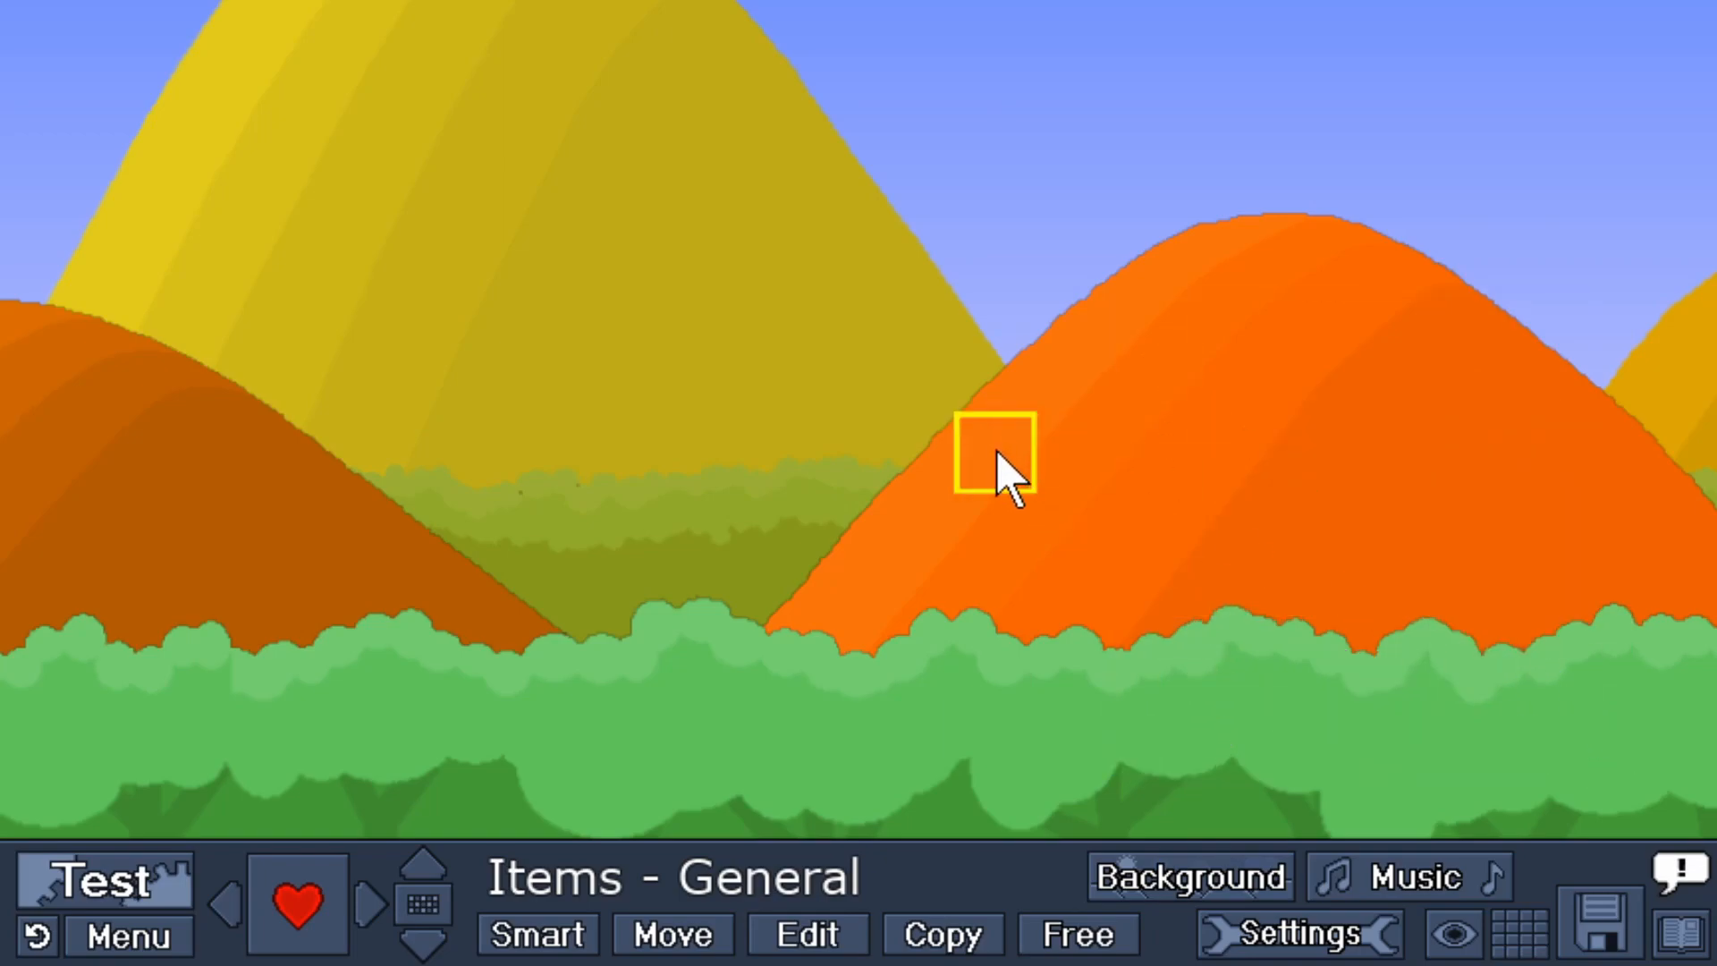
left_click(38, 936)
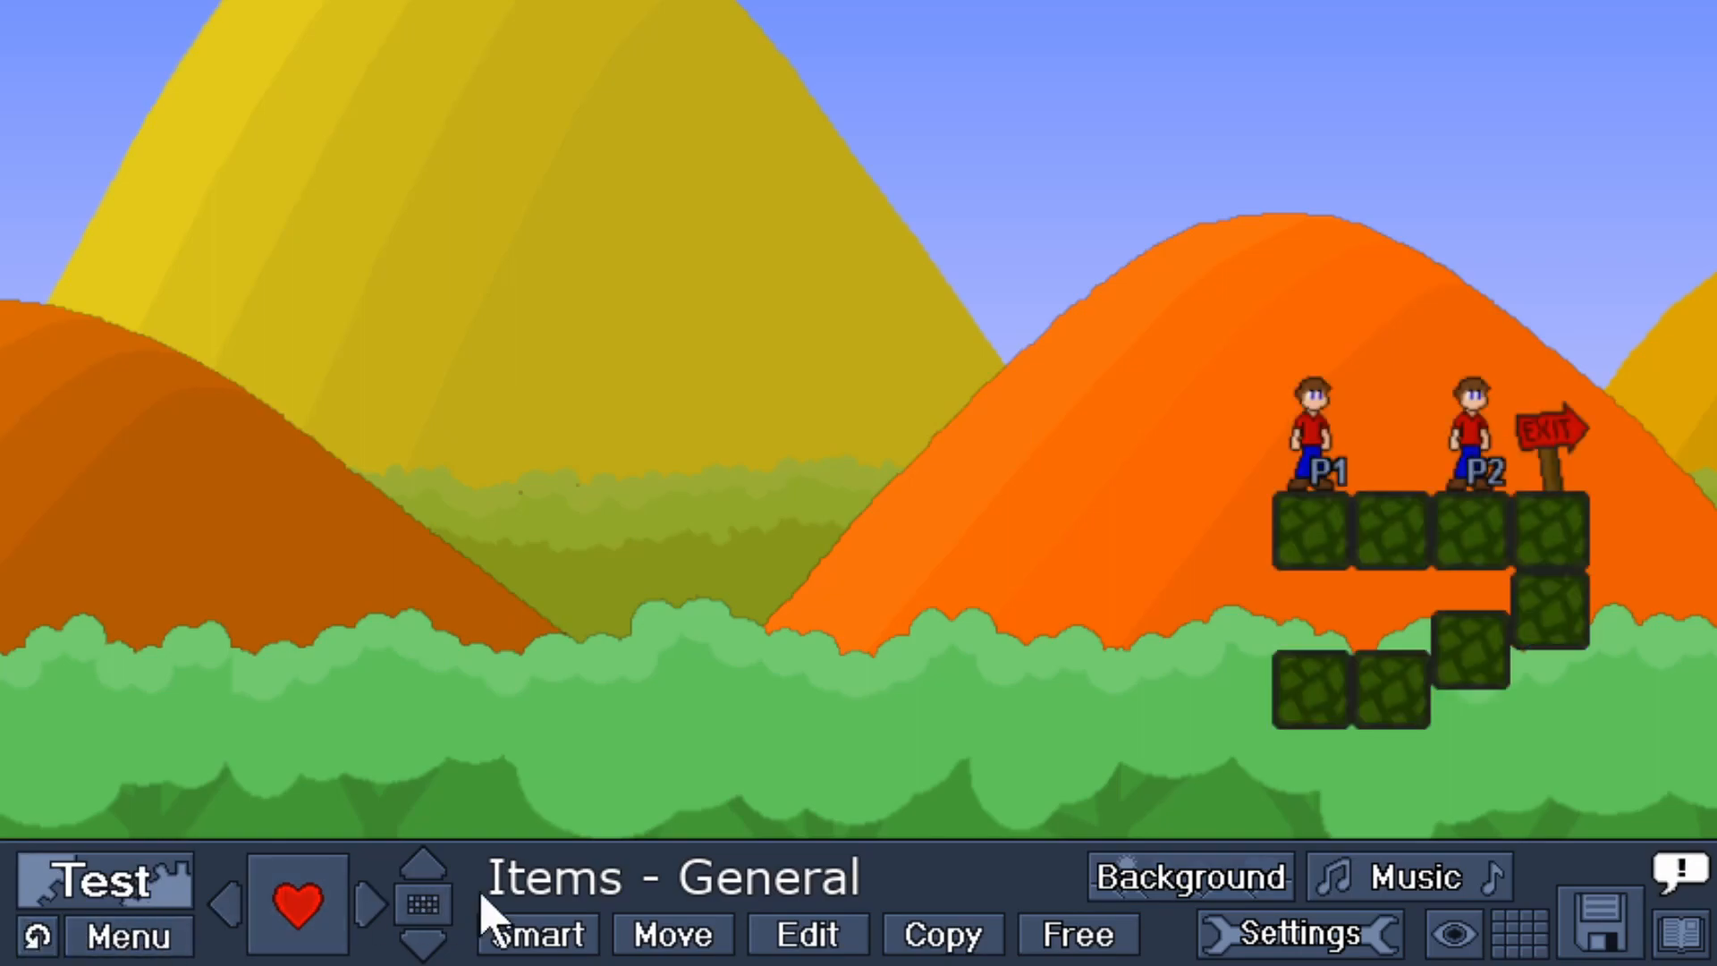
Move both players, the exit sign and the remaining blocks together up and left toward the middle of the level.
left_click(674, 935)
left_click_drag(1163, 341, 850, 394)
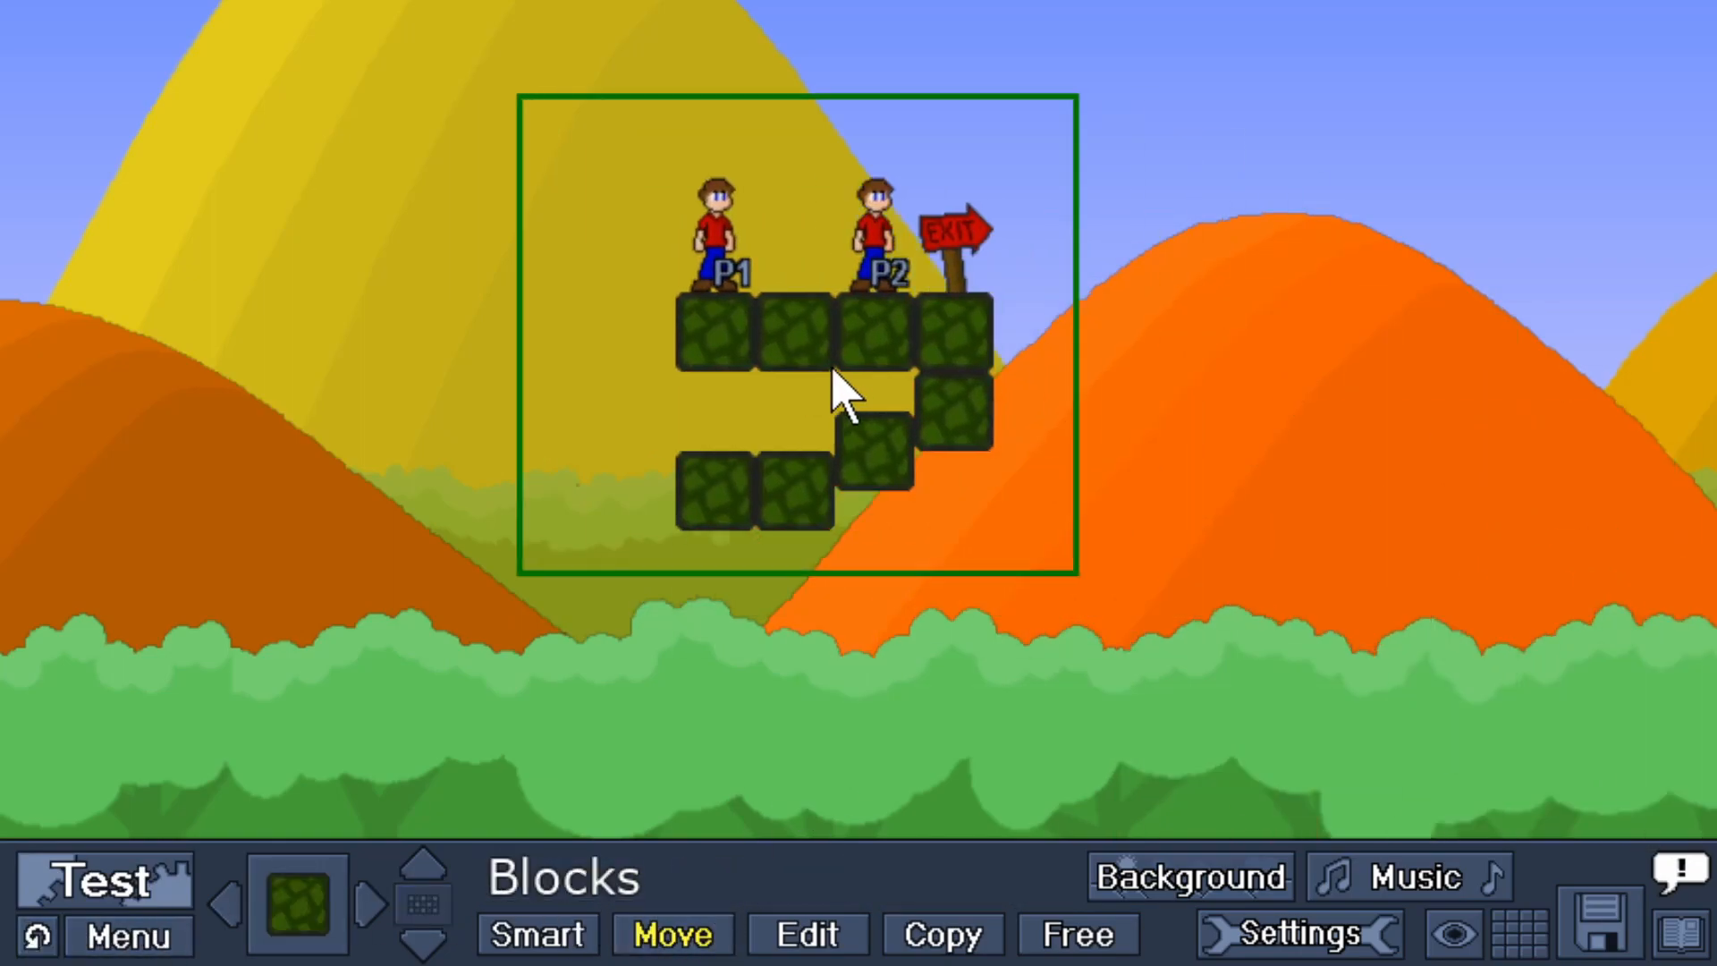
left_click(828, 367)
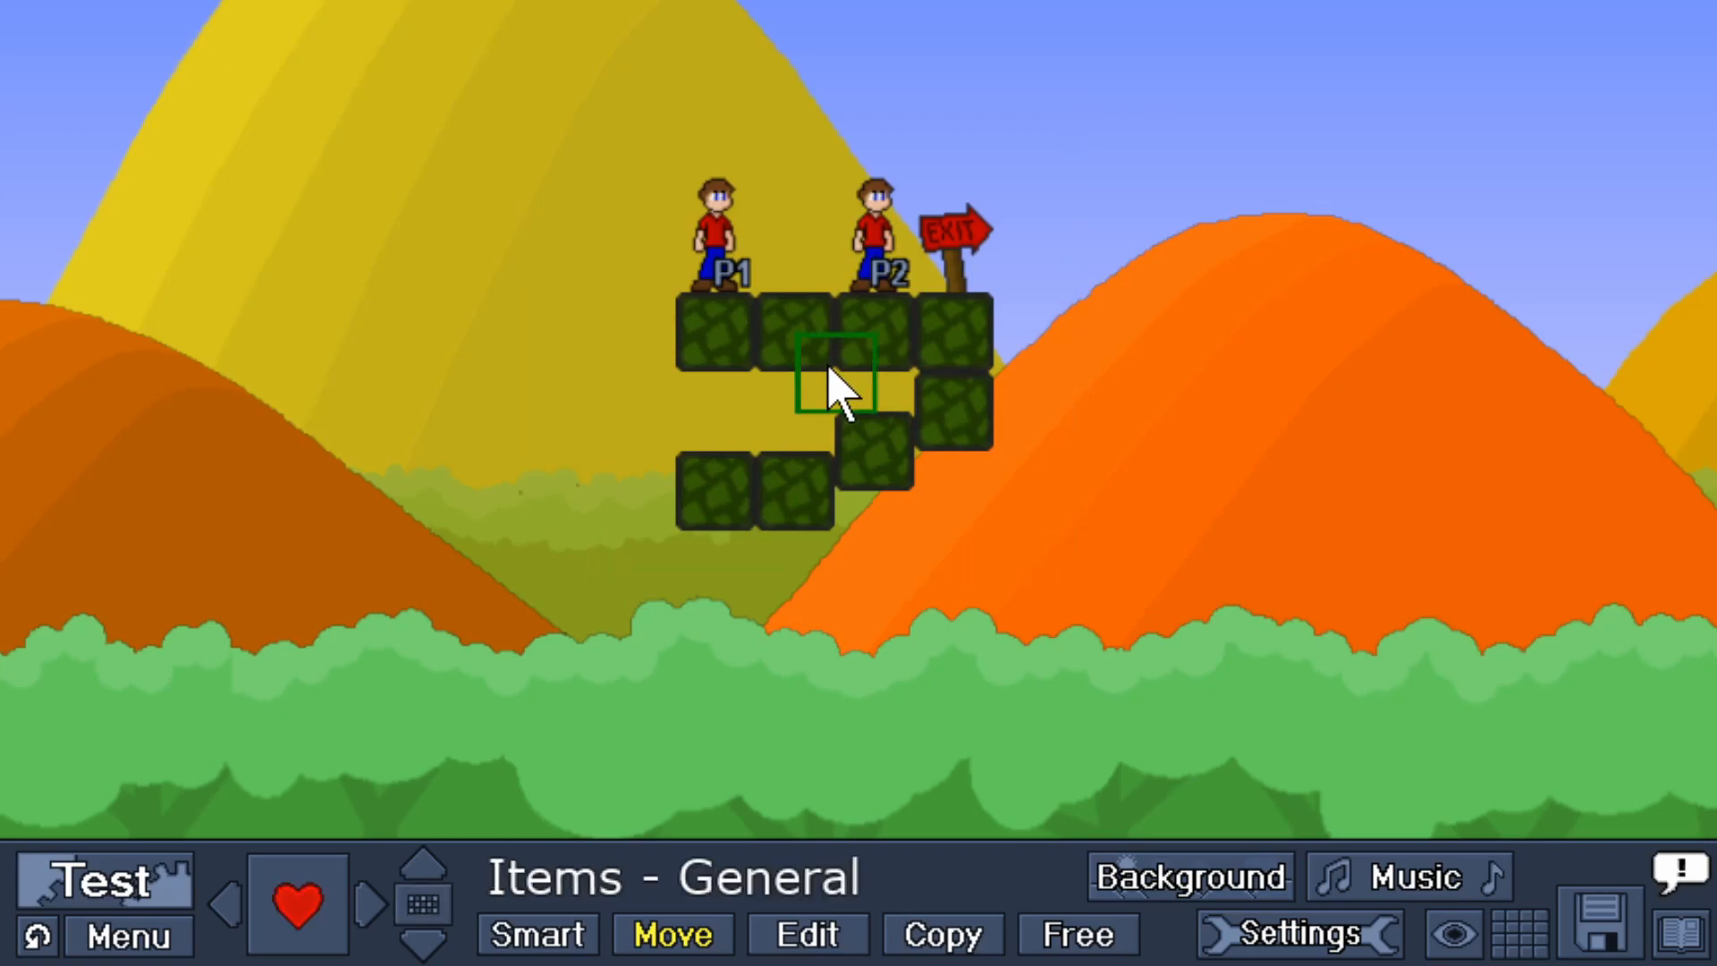
Turn on Smart mode and erase both players, the exit sign and all remaining blocks.
left_click(540, 940)
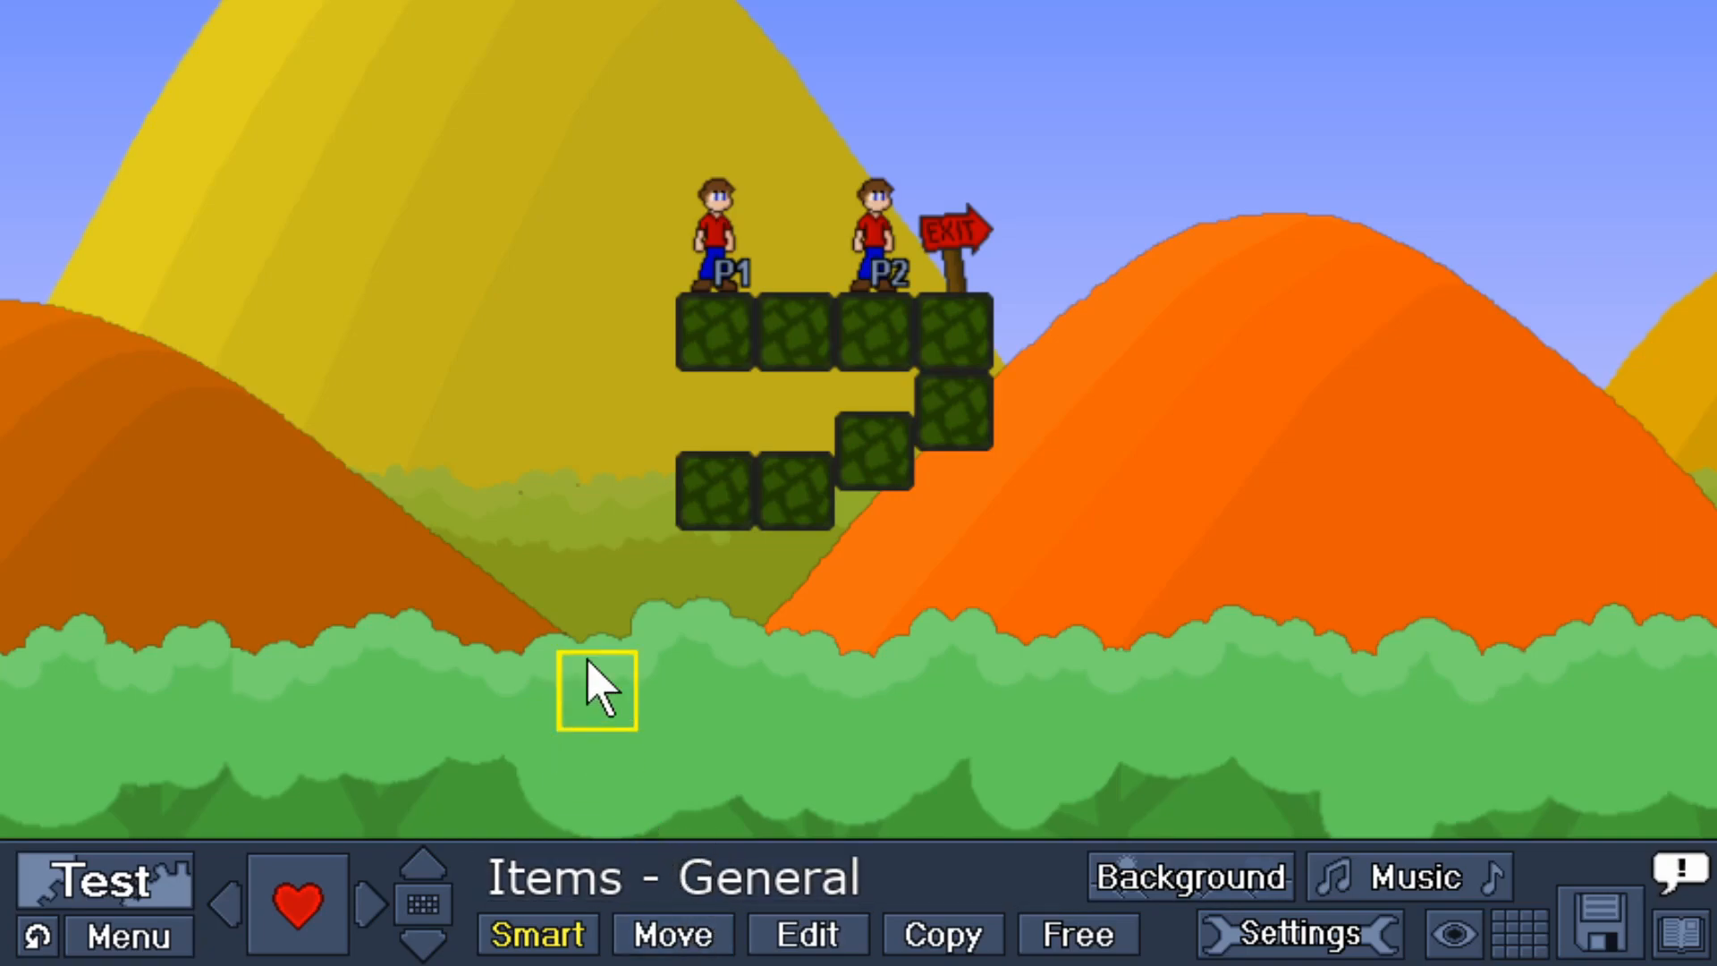
left_click_drag(626, 278, 1100, 625)
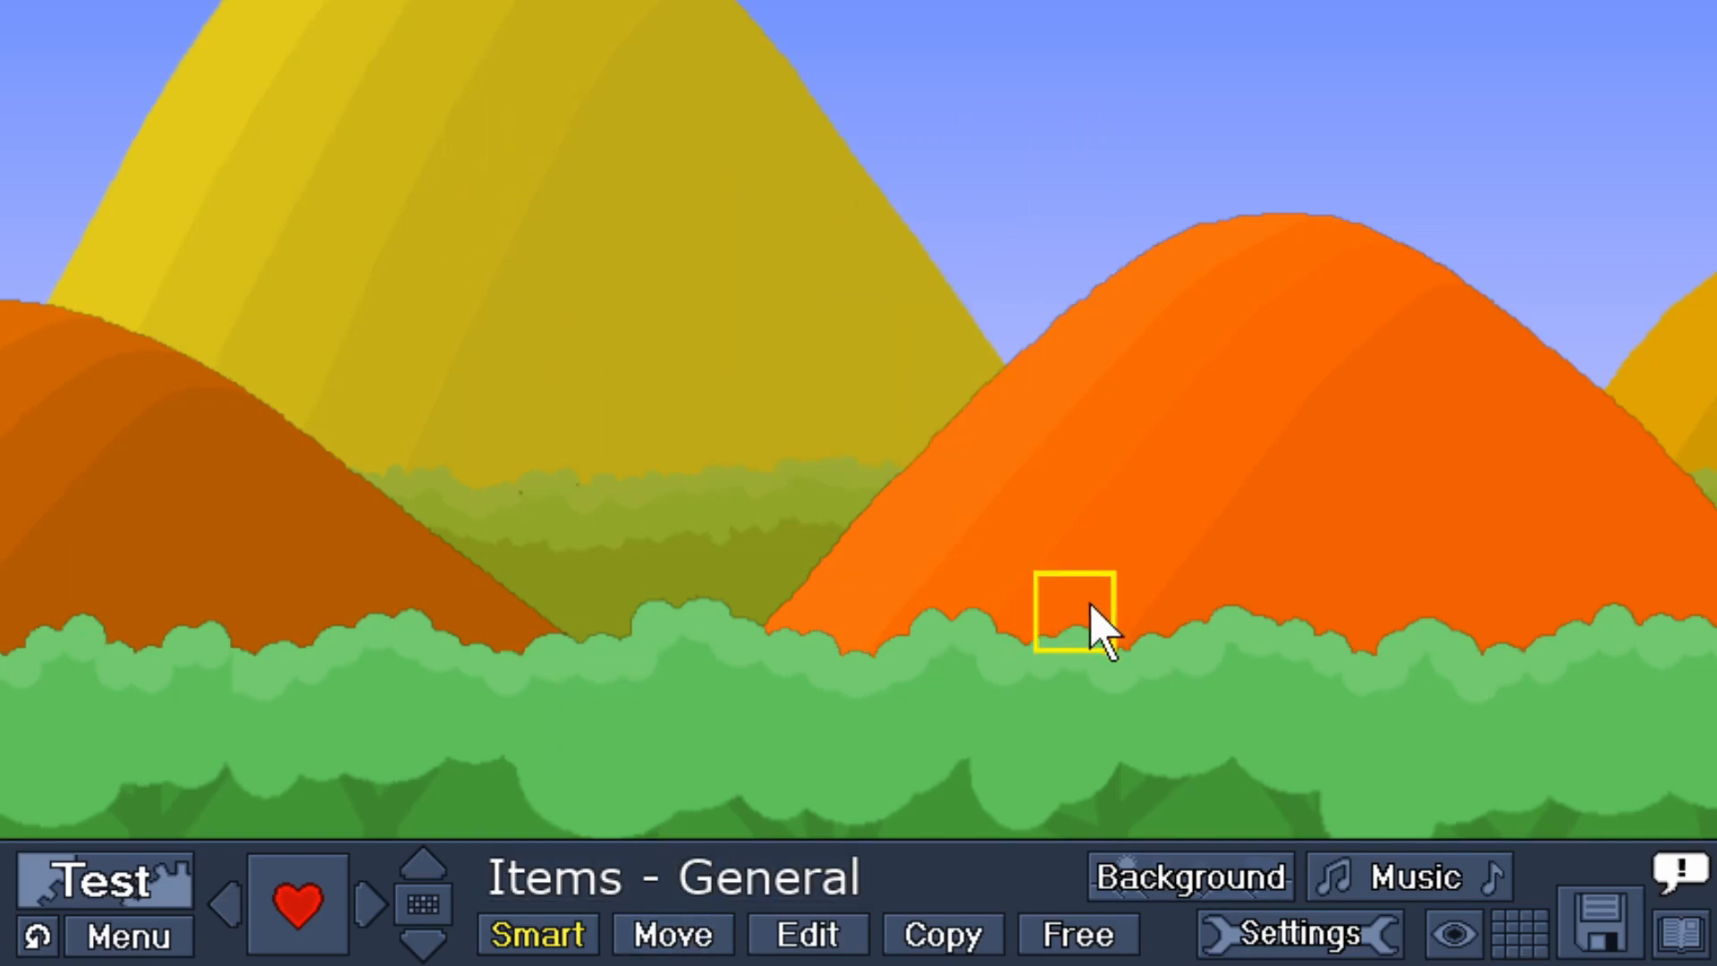
Select the Smart version of Ground - Grass and set the placement grid to the larger cell size.
left_click(300, 902)
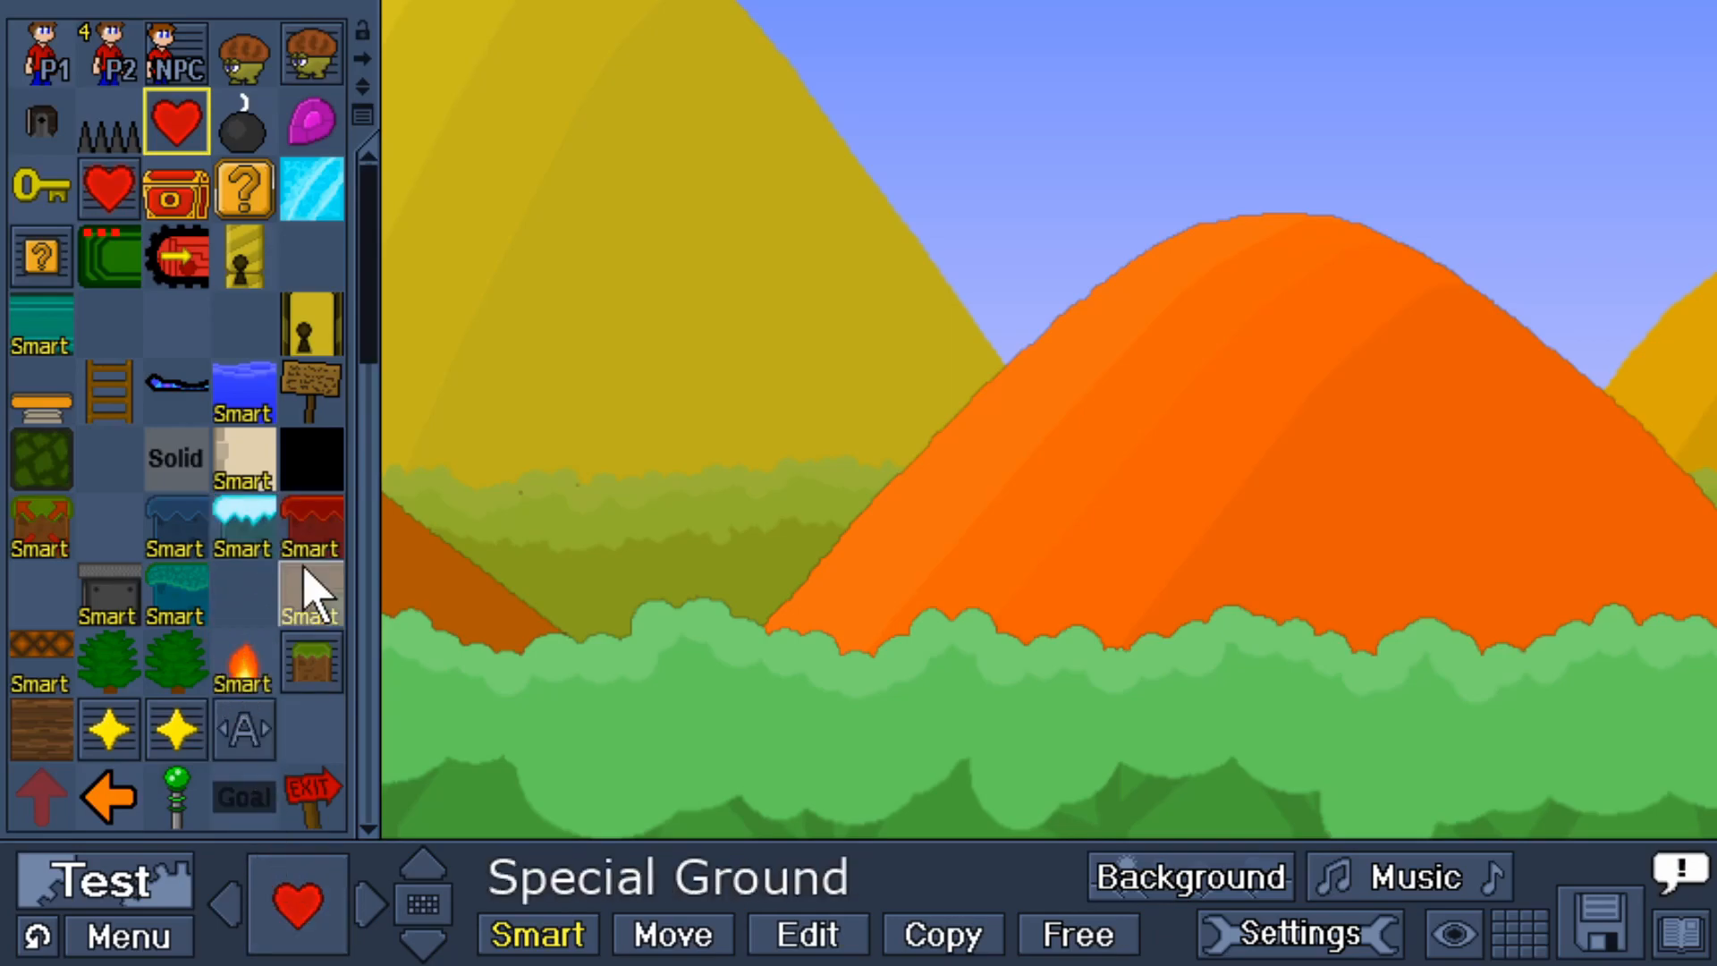
left_click(43, 537)
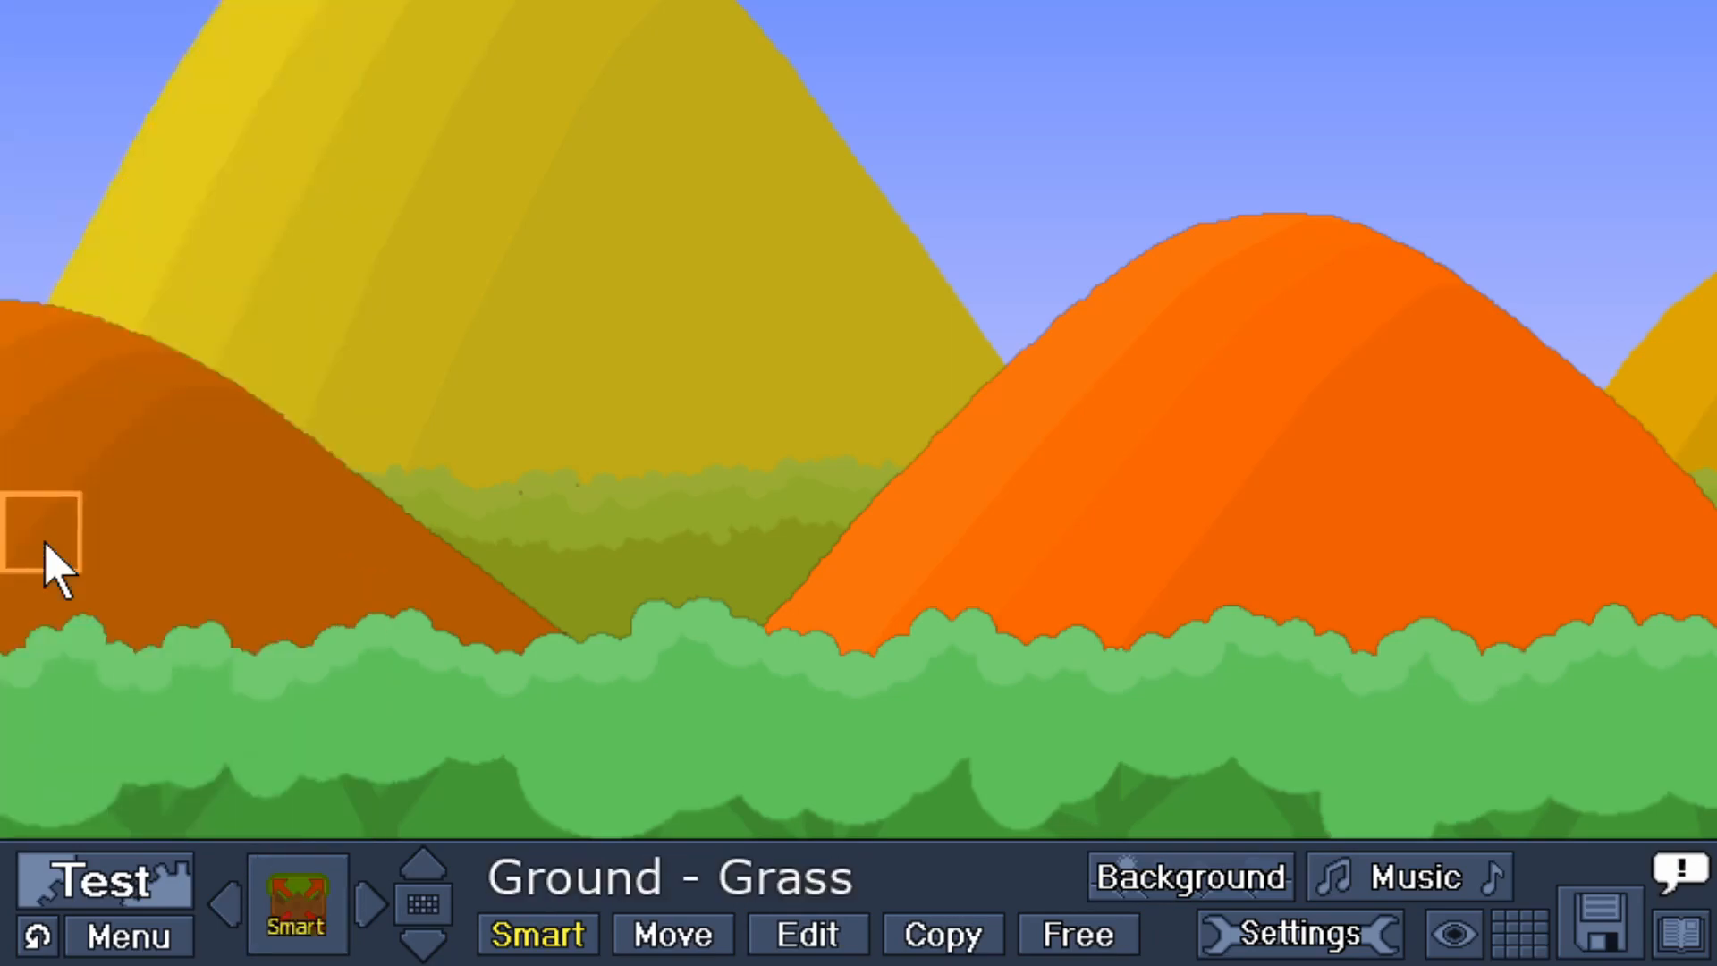
left_click(1517, 937)
left_click(1515, 939)
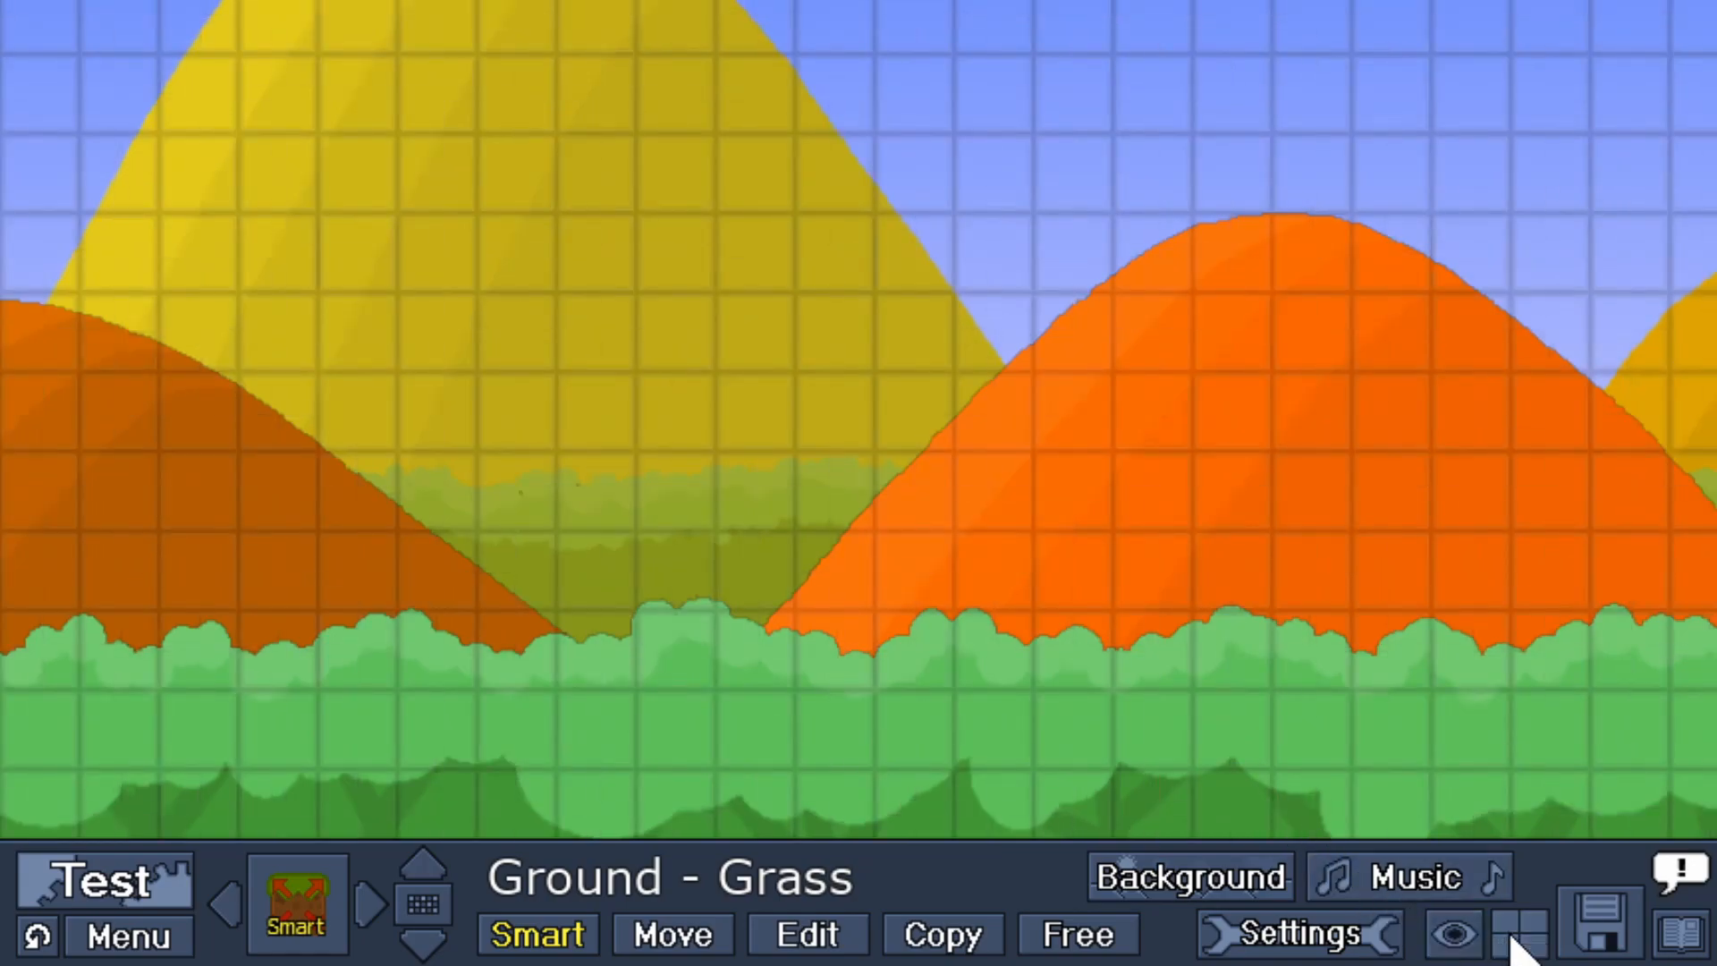
left_click(1514, 939)
Paint one connected, stepped mass of Smart grass ground across the middle of the level.
mouse_move(612, 413)
left_mouse_down()
mouse_move(908, 421)
mouse_move(897, 525)
mouse_move(763, 506)
mouse_move(675, 439)
mouse_move(689, 325)
mouse_move(840, 326)
mouse_move(779, 275)
mouse_move(671, 276)
mouse_move(760, 315)
mouse_move(856, 308)
left_mouse_up()
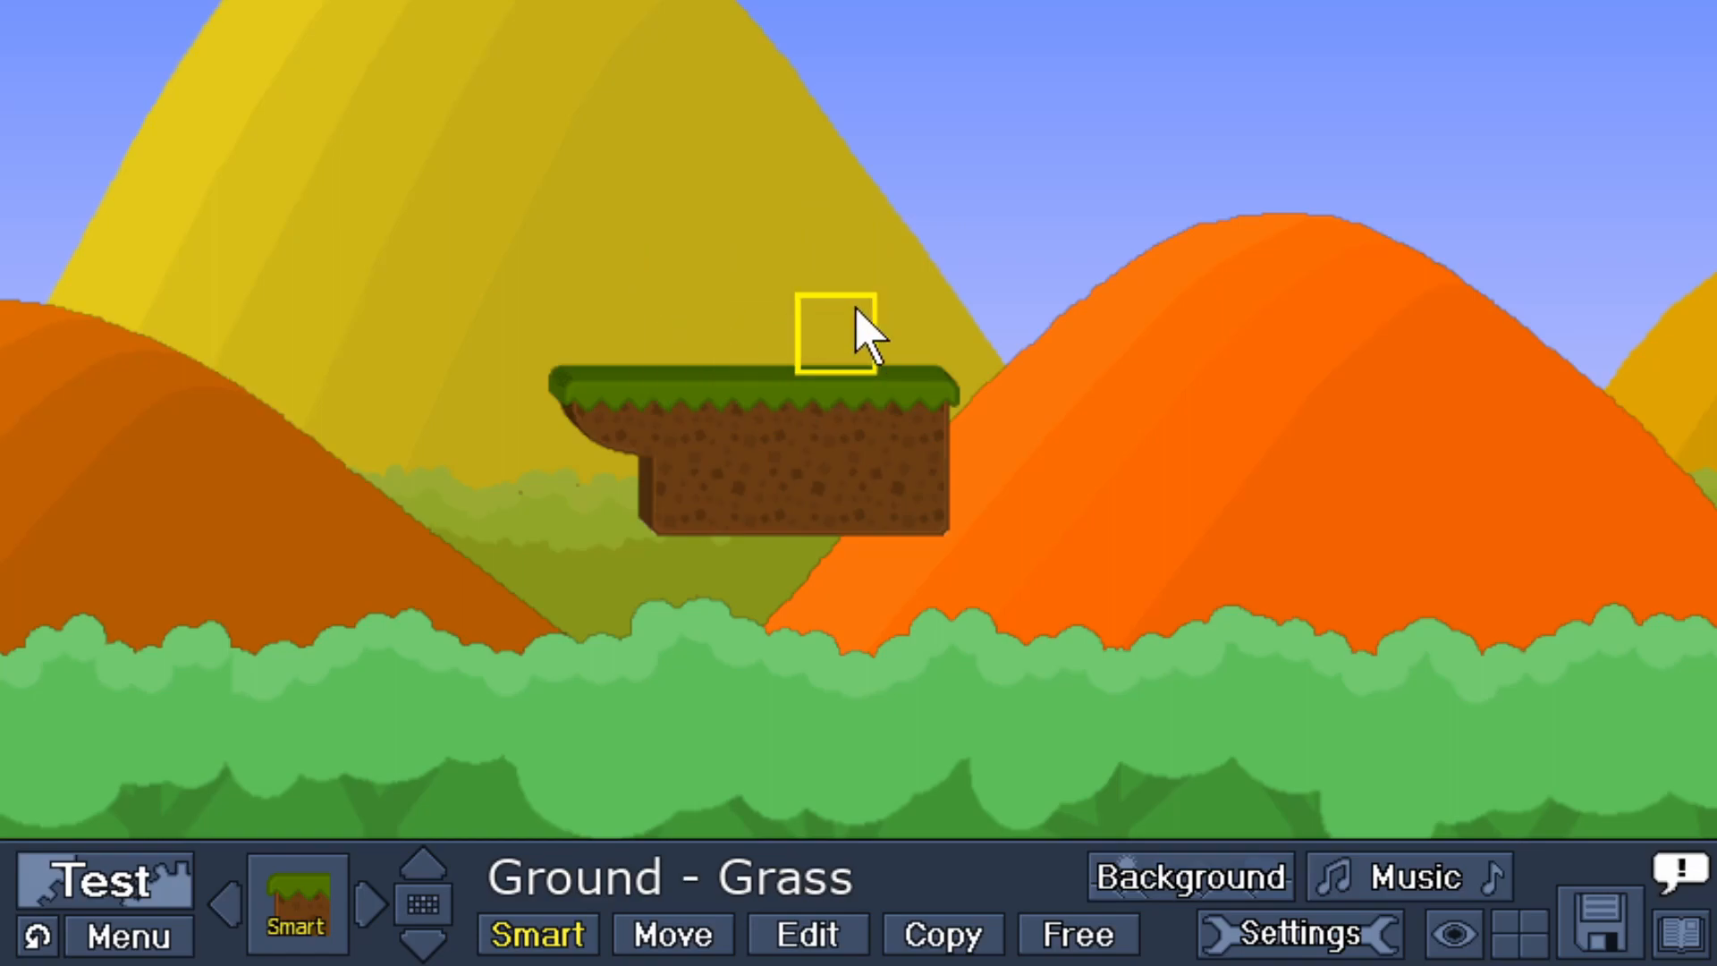
left_click_drag(1065, 232, 1301, 435)
left_click_drag(1025, 367, 777, 171)
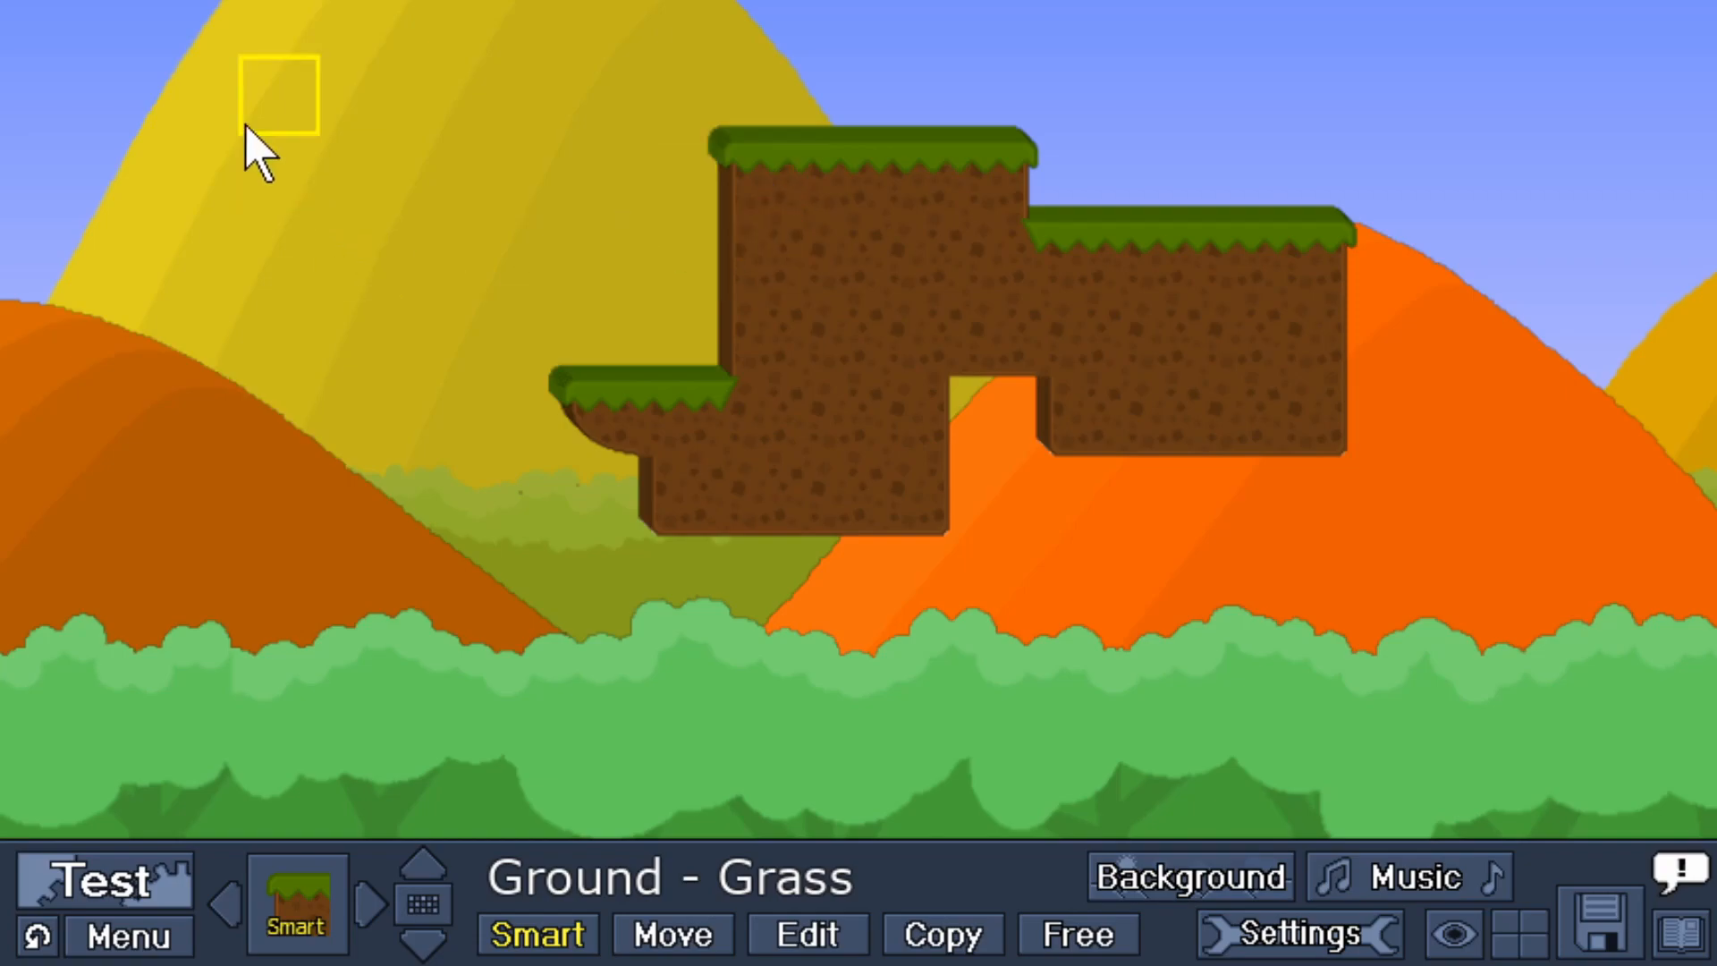
Build a grass block five tiles wide and five high beside the stepped ground, and erase tiles from its left edge and interior.
left_click_drag(132, 125, 406, 382)
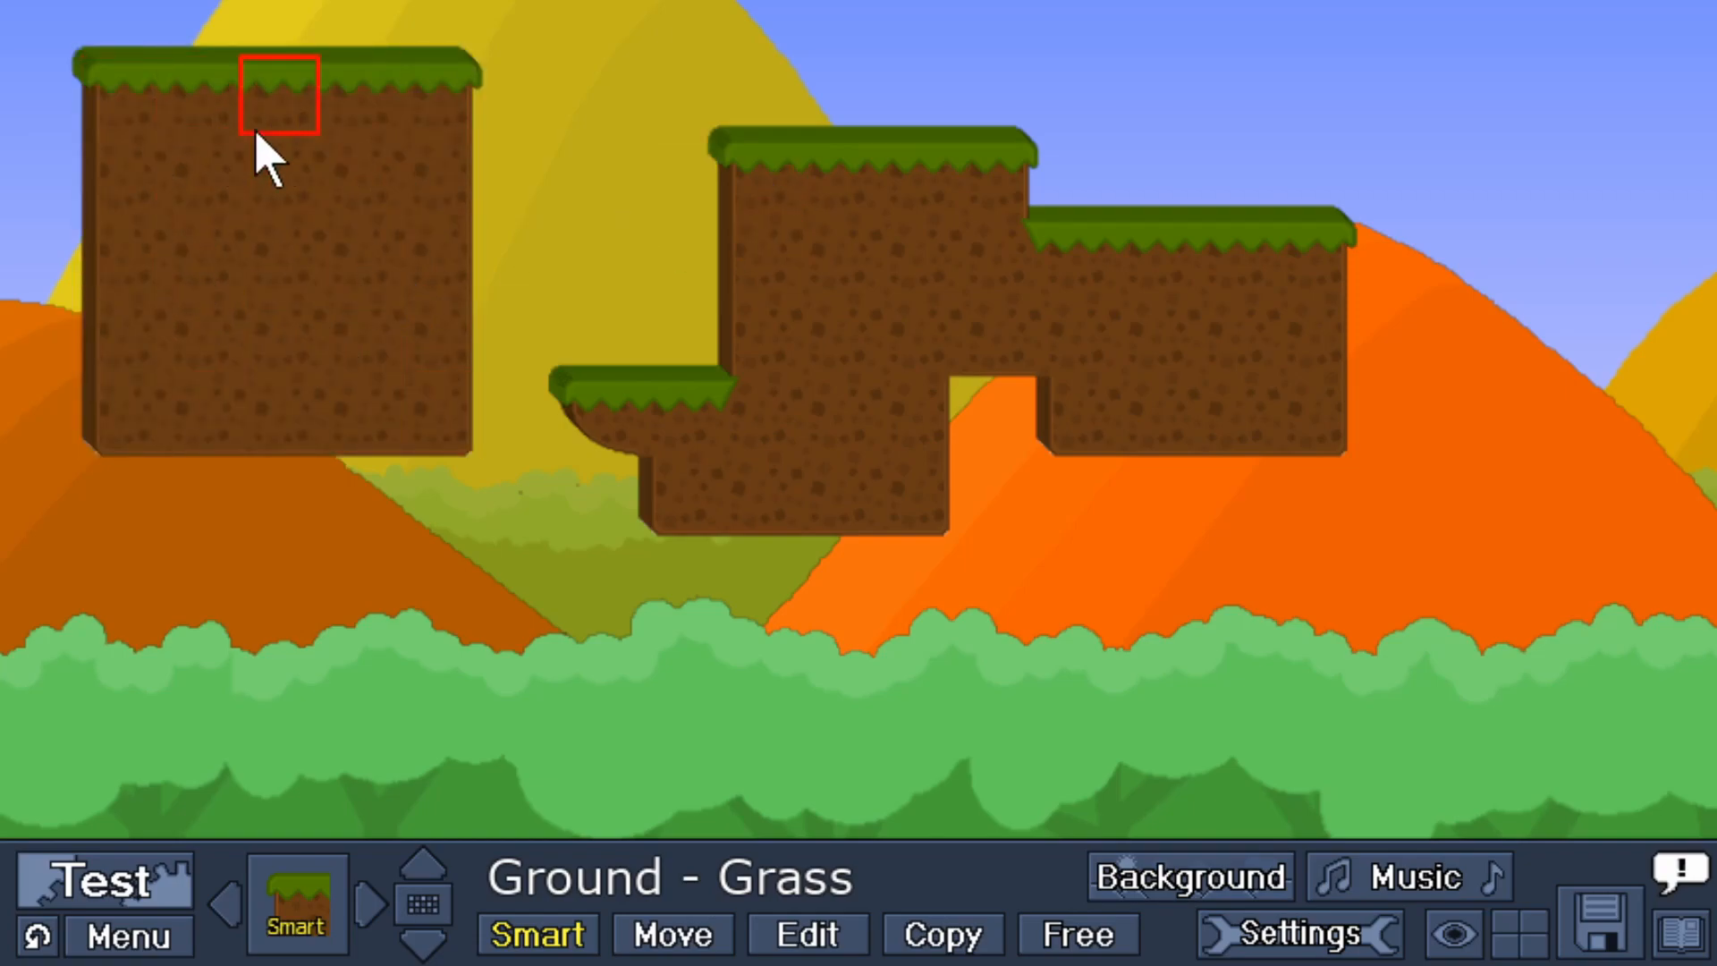
right_click(279, 264)
right_click(130, 165)
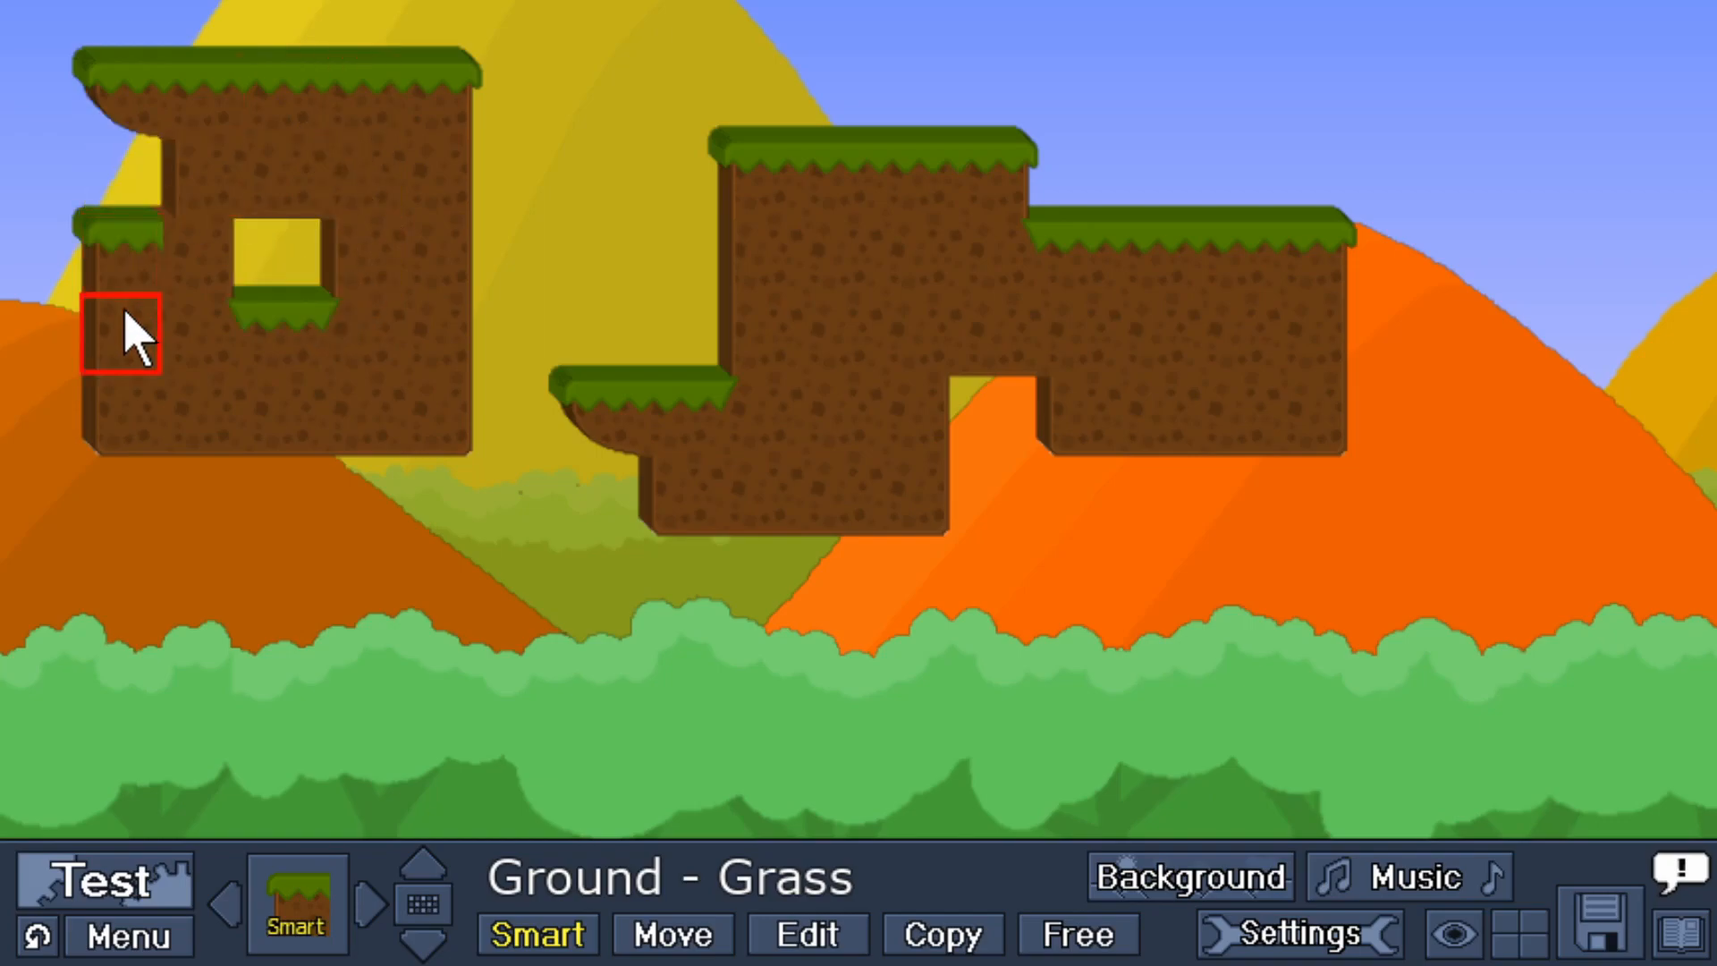
right_click(129, 327)
right_click(386, 335)
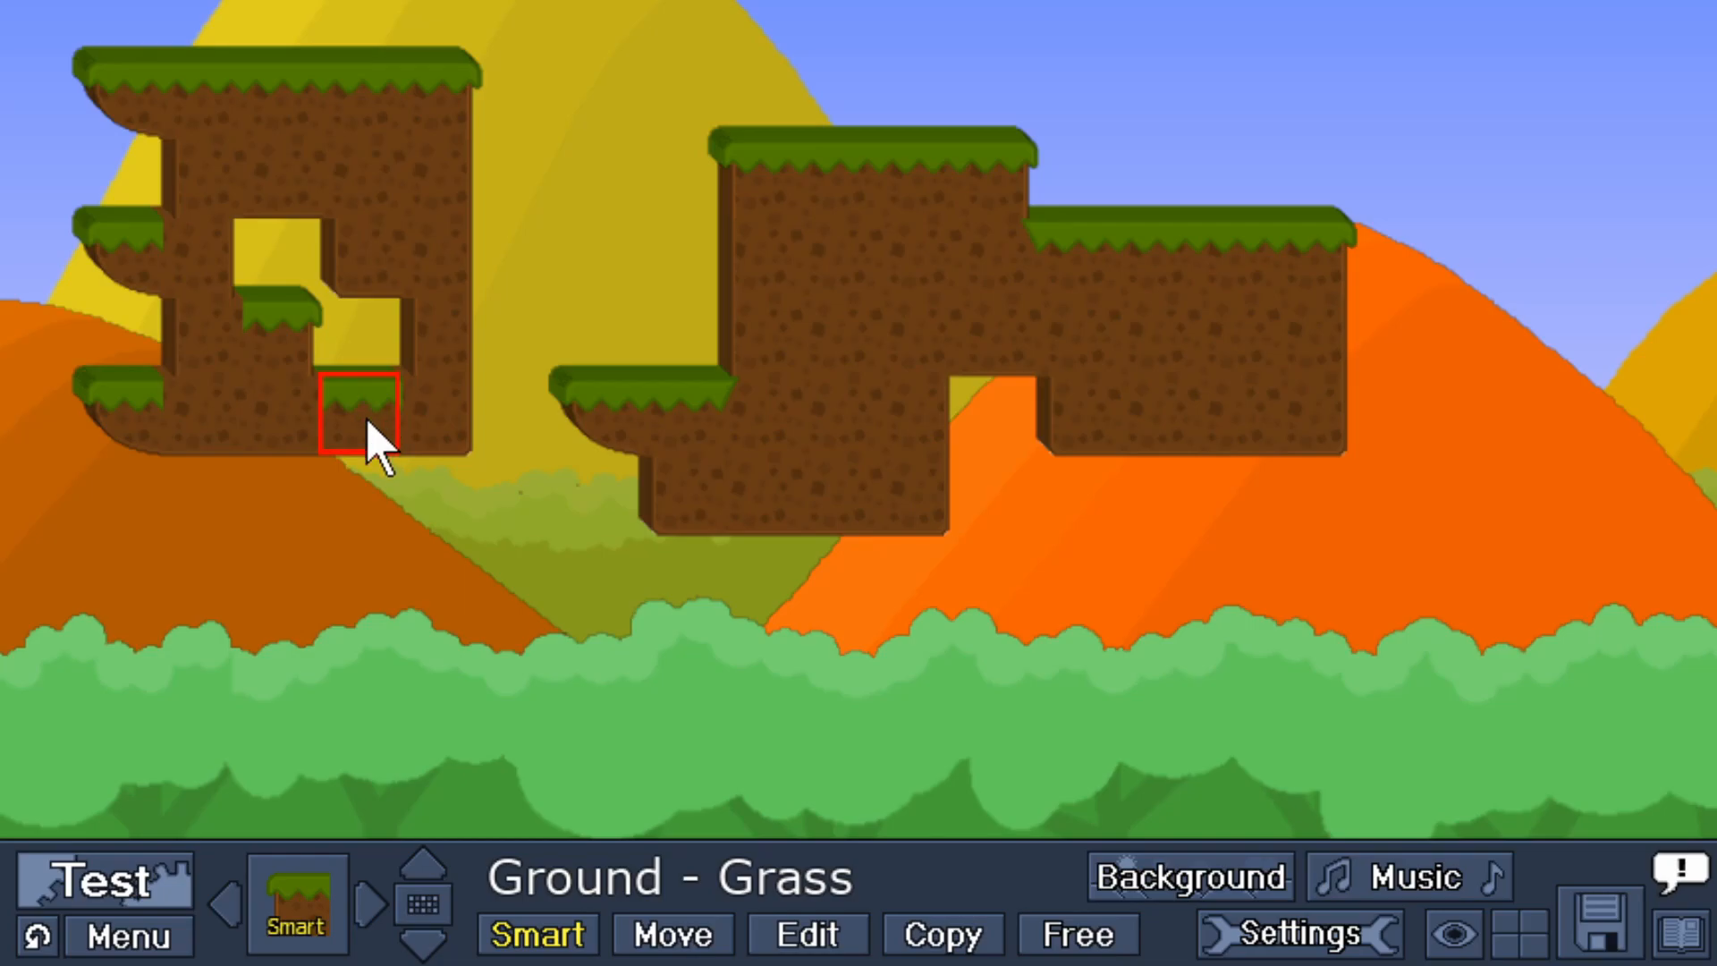
Select the Smart Special Ground item and paint an inverted-T structure beneath the grass terrain.
left_click(291, 908)
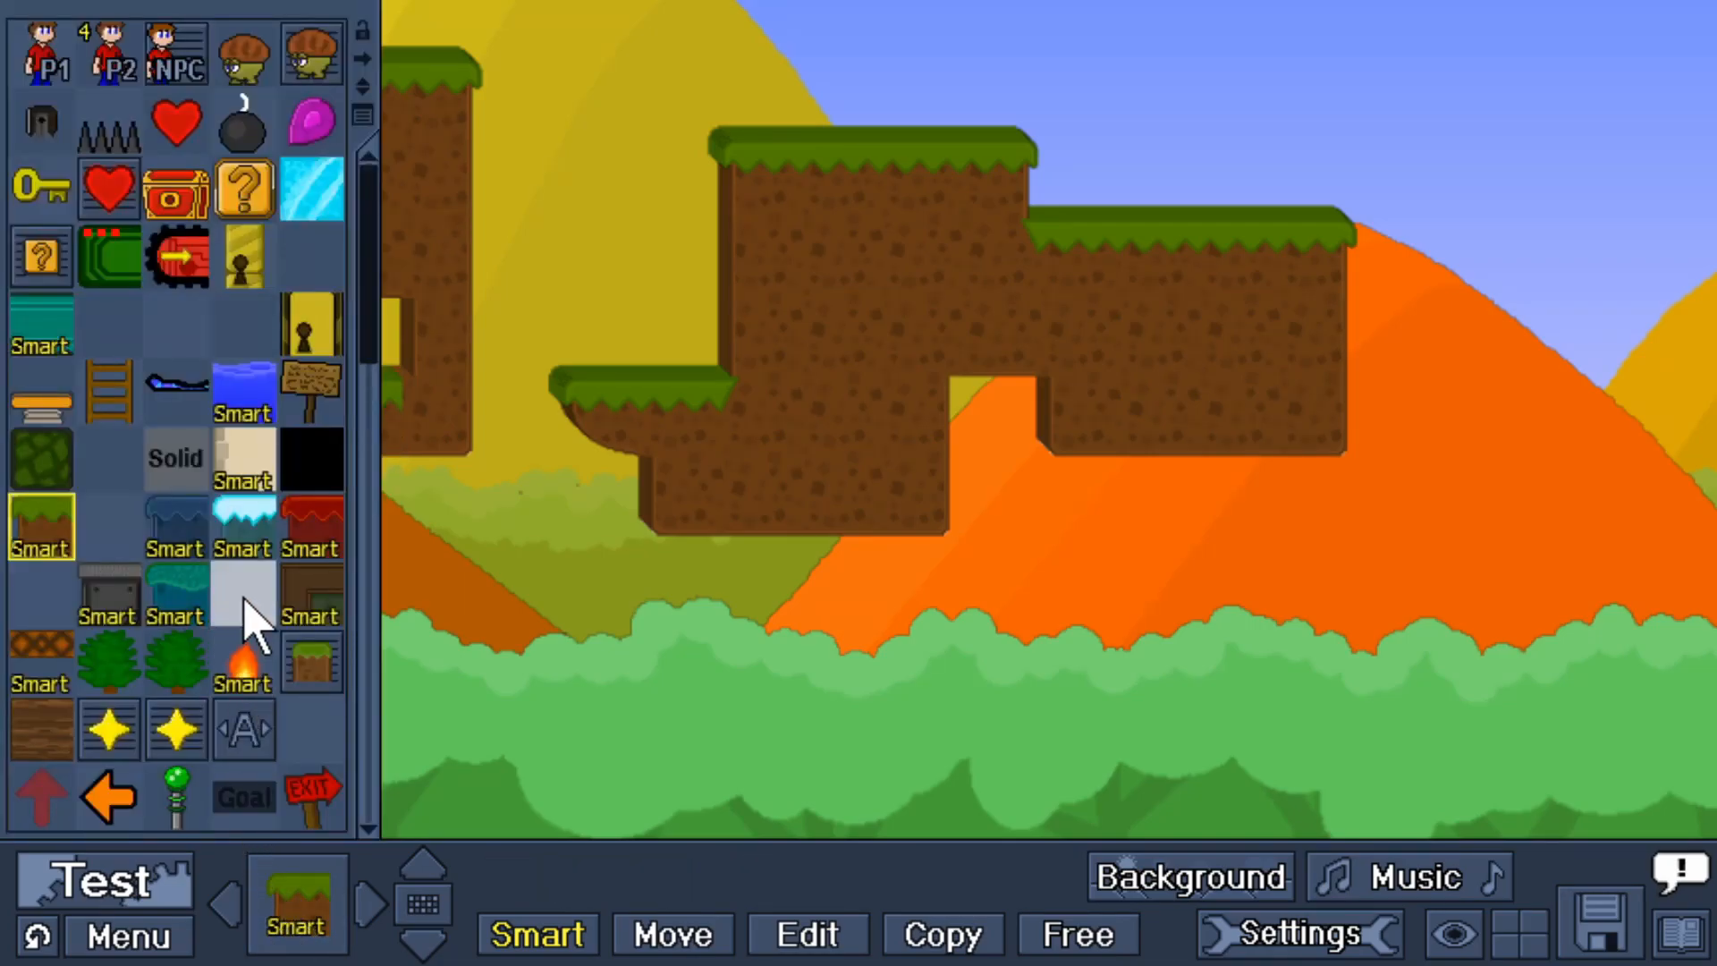
left_click(309, 595)
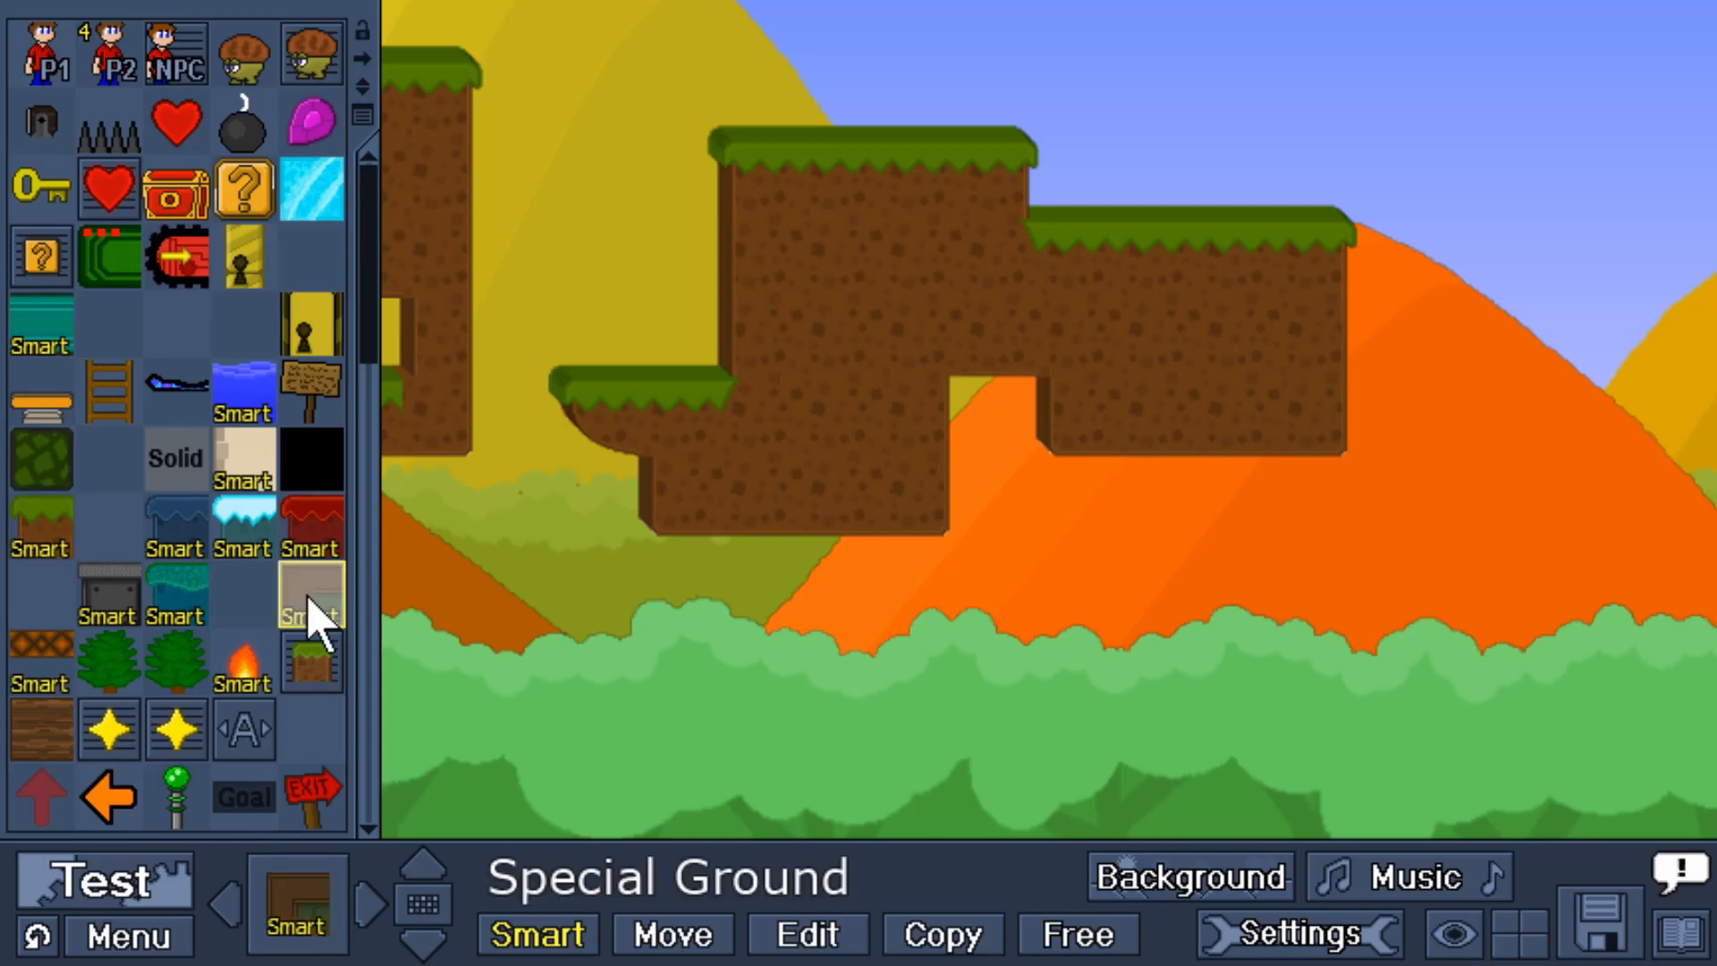
mouse_move(330, 728)
left_mouse_down()
mouse_move(796, 756)
mouse_move(778, 671)
mouse_move(644, 690)
mouse_move(513, 626)
mouse_move(559, 483)
mouse_move(605, 652)
mouse_move(388, 725)
mouse_move(414, 625)
mouse_move(363, 656)
left_mouse_up()
Set the placement grid to the smaller cell size and paint an uneven, stepped Special Ground piece right of the inverted-T structure.
left_click(1519, 934)
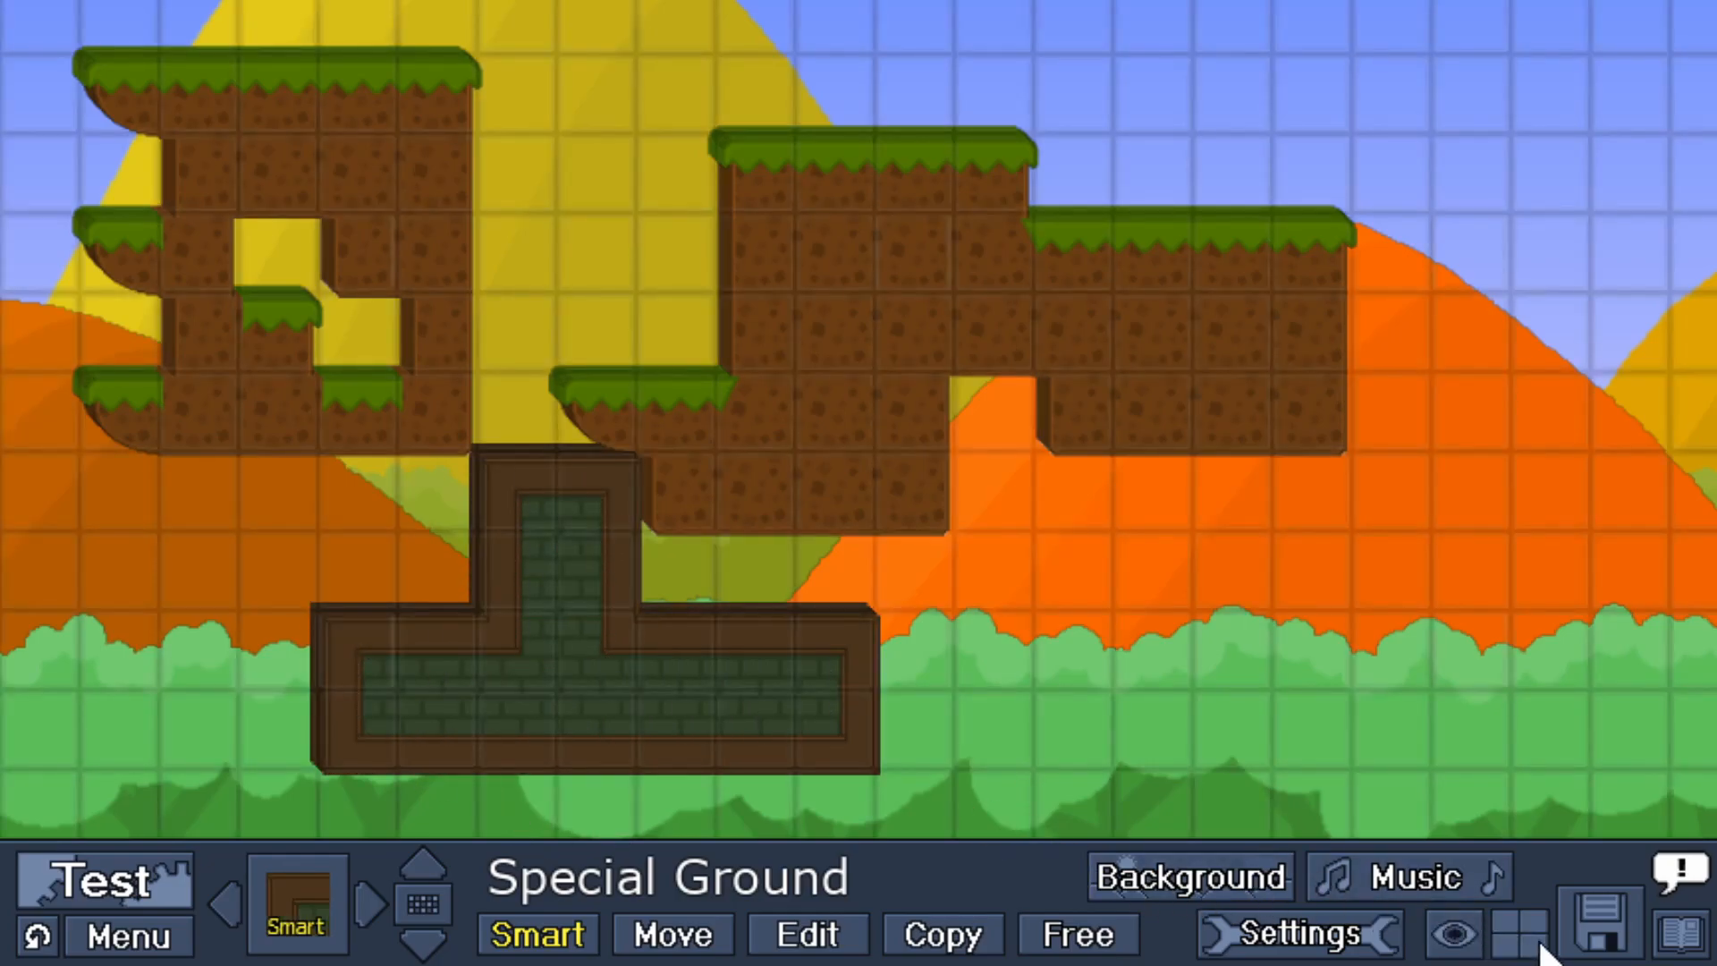
mouse_move(1226, 706)
left_mouse_down()
mouse_move(1425, 643)
mouse_move(1518, 717)
mouse_move(1602, 760)
mouse_move(1617, 750)
left_mouse_up()
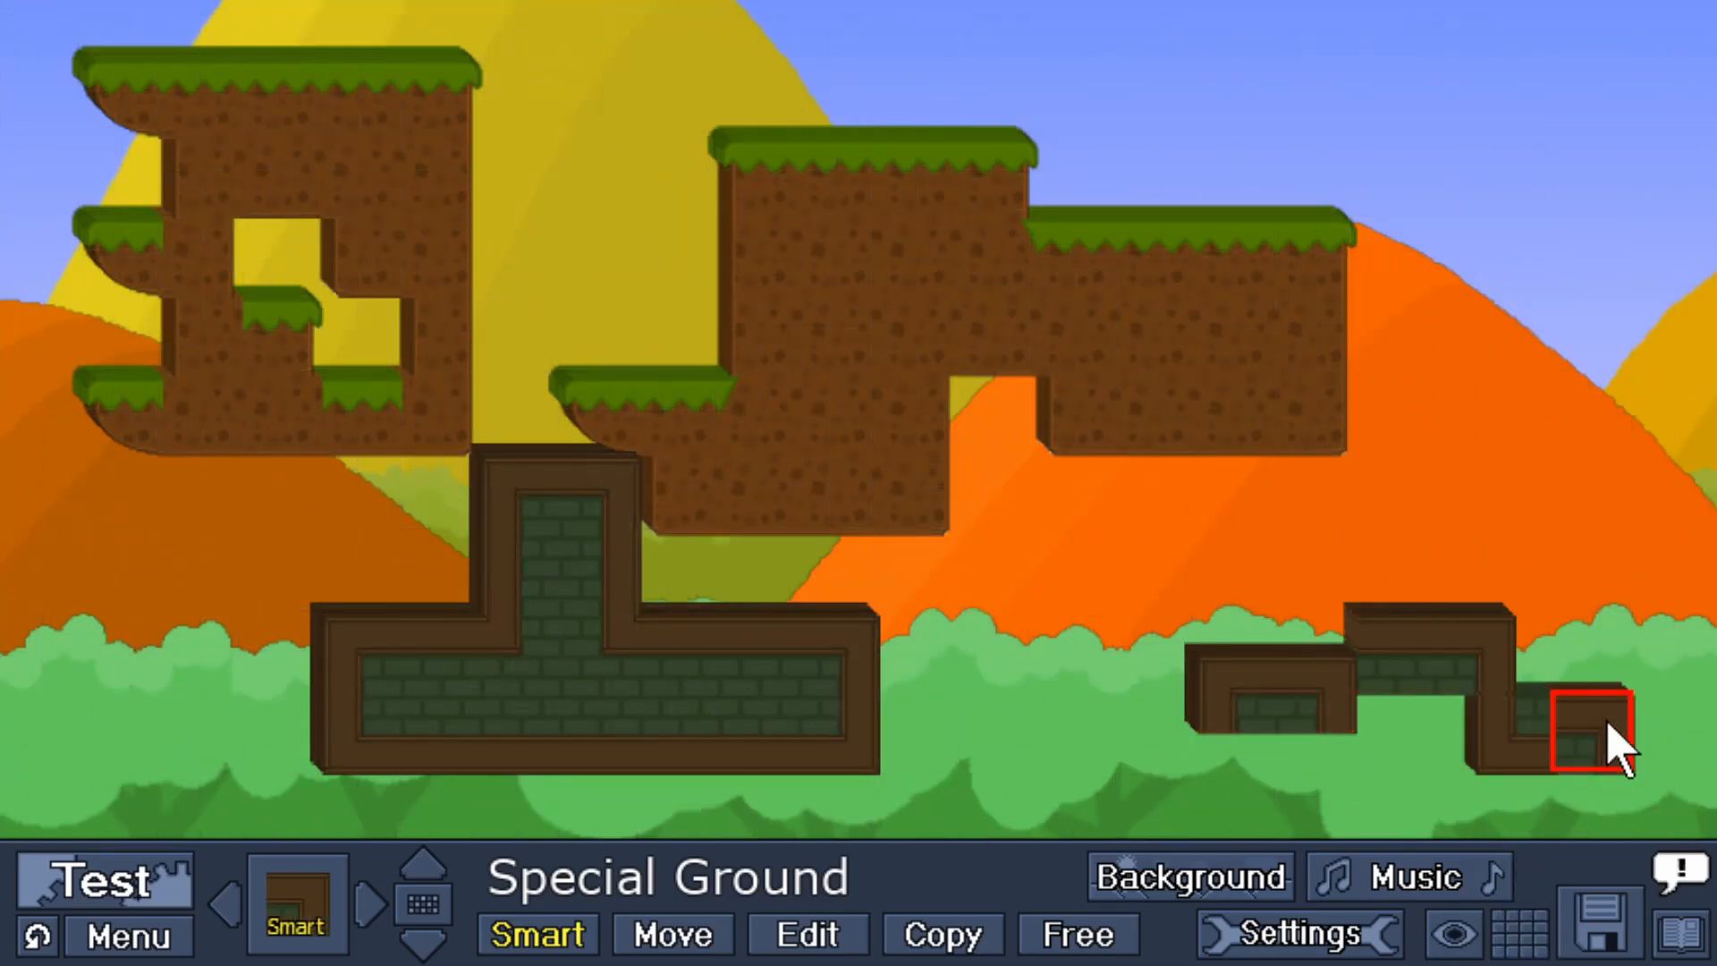